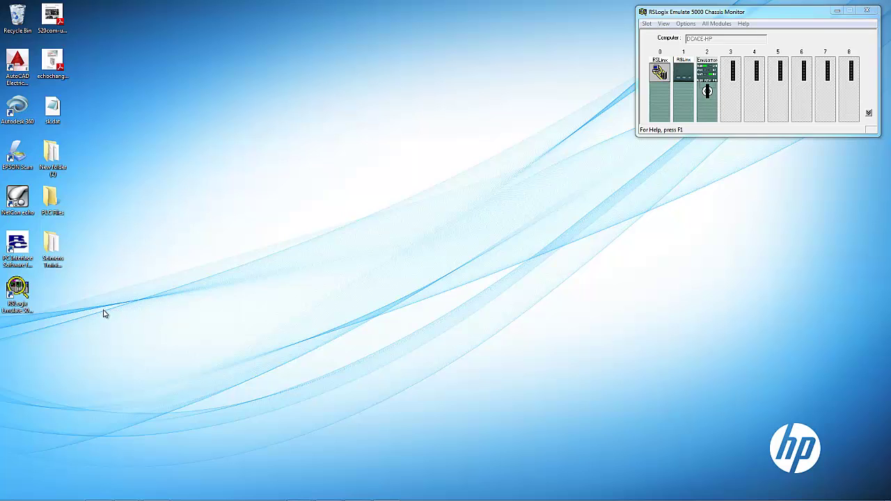
# - Launch RSLogix 5000 from Rockwell Software > RSLogix 5000 Enterprise Series in the Start menu
pyautogui.moveTo(67, 497)
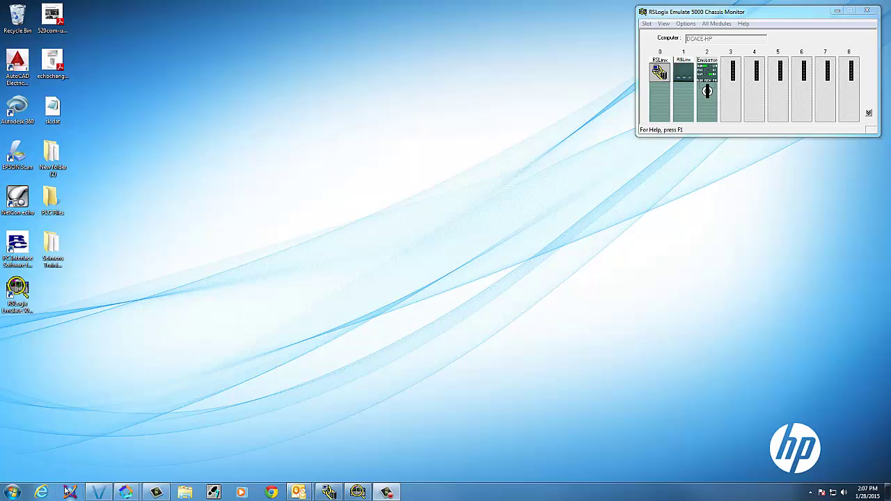
pyautogui.click(12, 493)
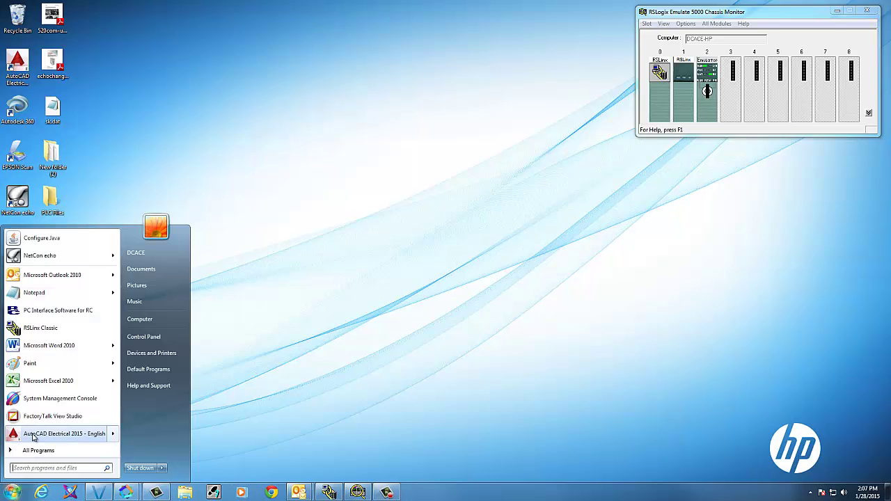
pyautogui.click(34, 451)
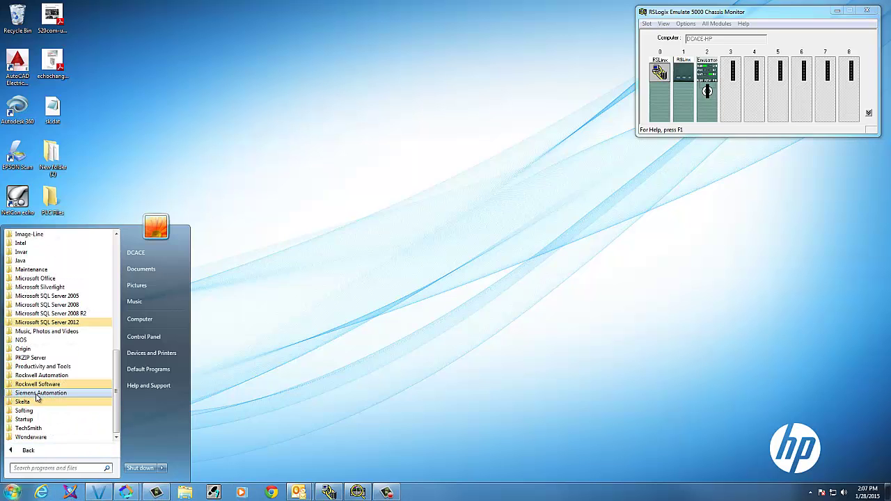
pyautogui.click(42, 383)
pyautogui.click(49, 410)
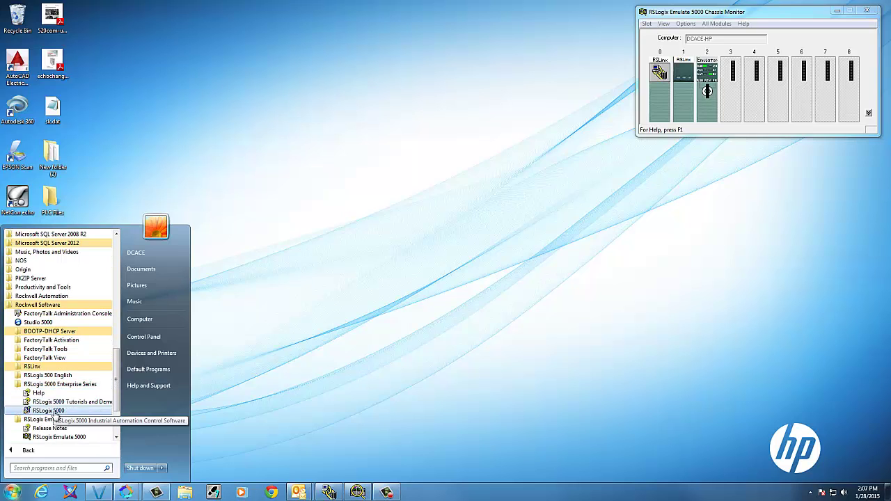
pyautogui.click(53, 411)
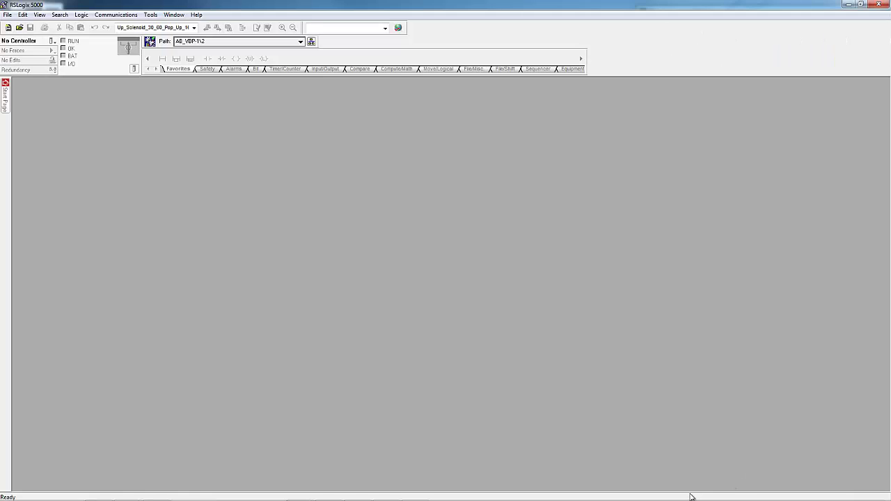
# - Create Emulator project Wonderware_Tutorial, revision 20, in slot 2 of a 1756-A4 chassis
pyautogui.click(8, 27)
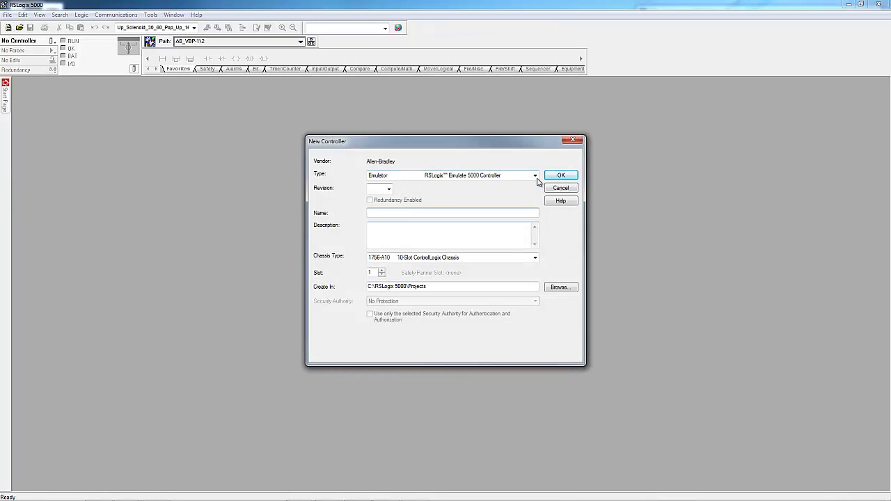
pyautogui.click(535, 176)
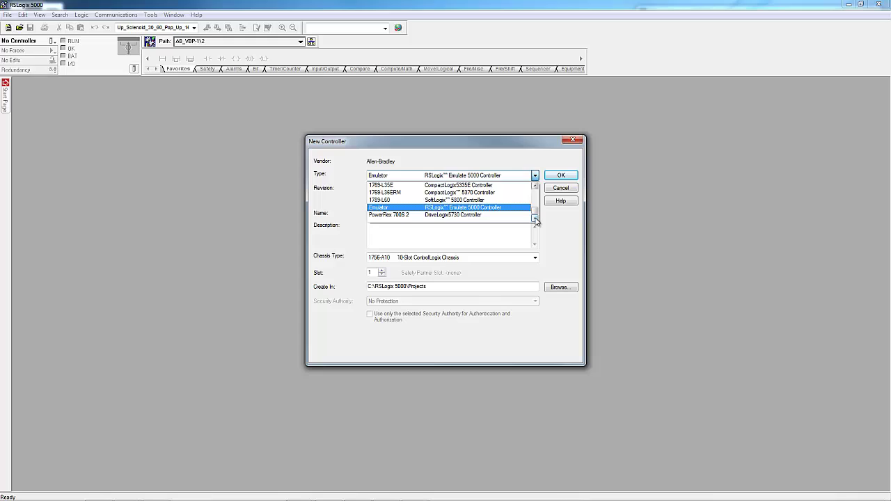
pyautogui.click(446, 207)
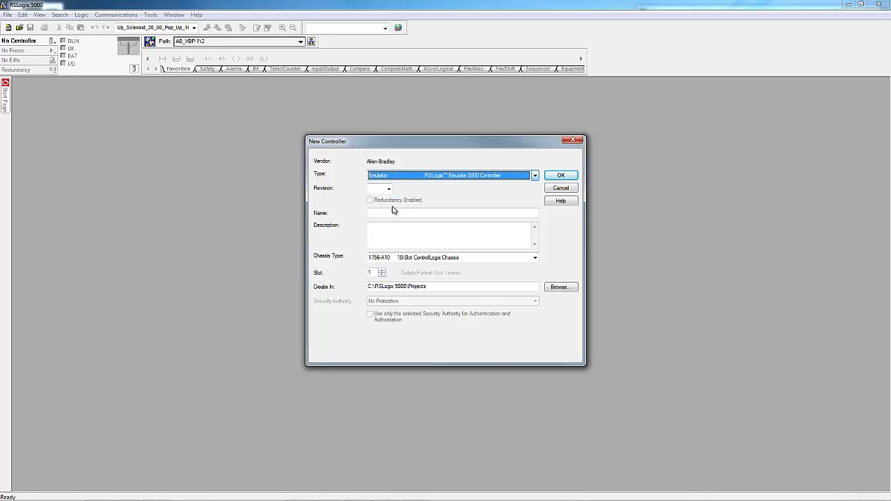
pyautogui.click(389, 189)
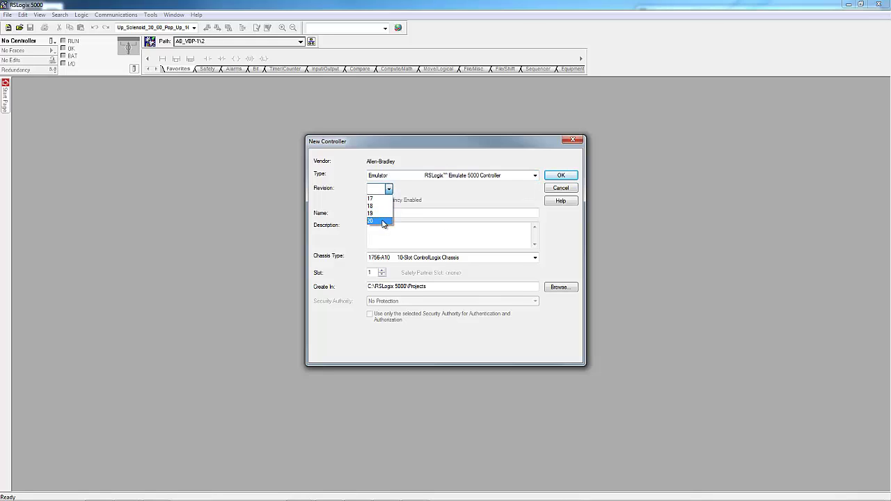
pyautogui.click(383, 222)
pyautogui.click(412, 213)
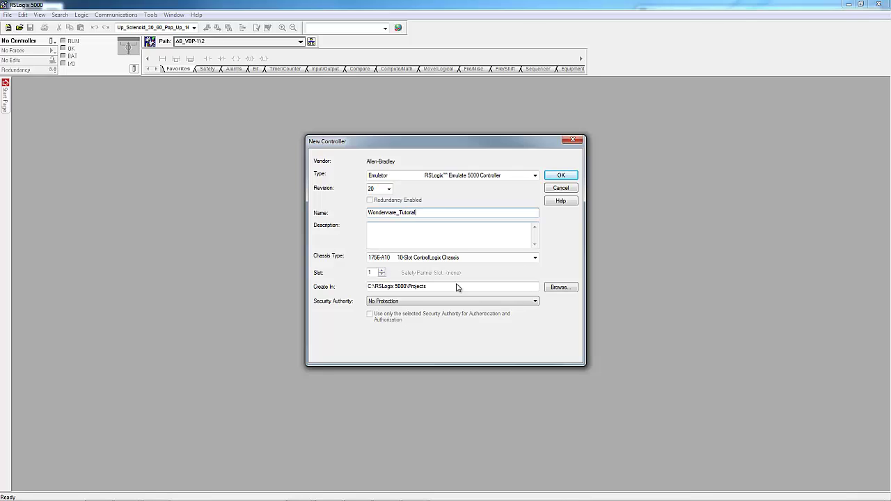
pyautogui.click(535, 257)
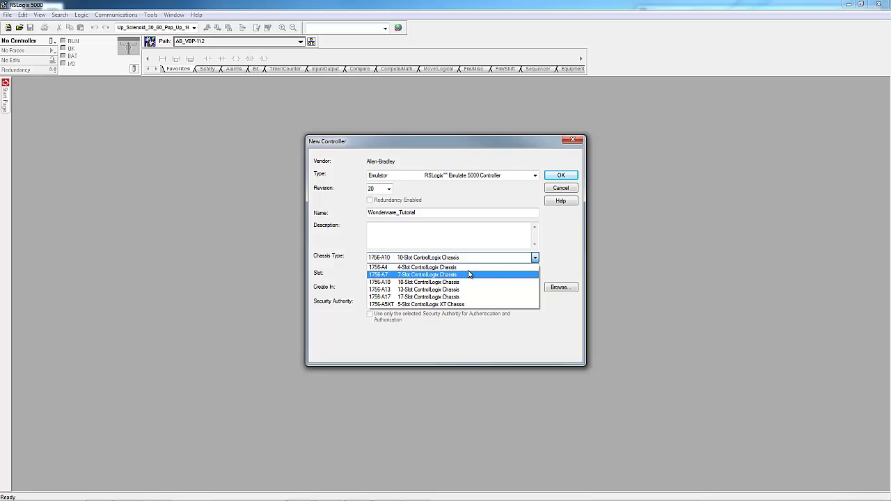
pyautogui.click(472, 268)
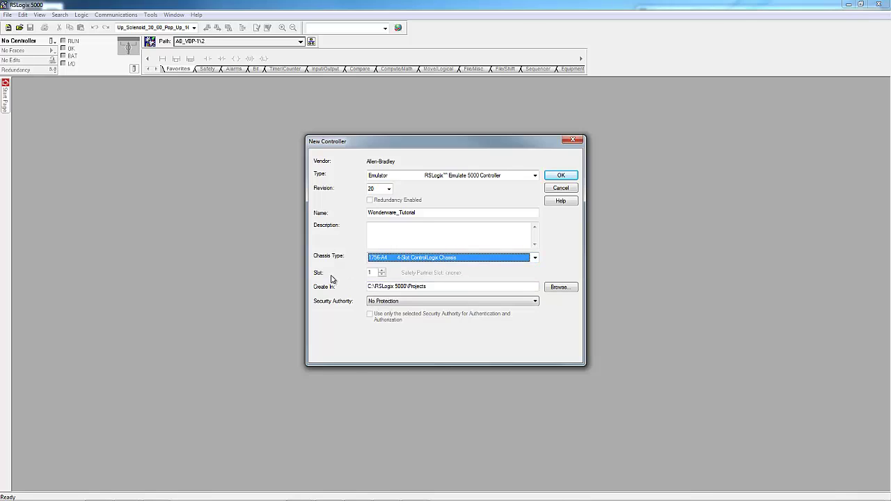
pyautogui.click(357, 492)
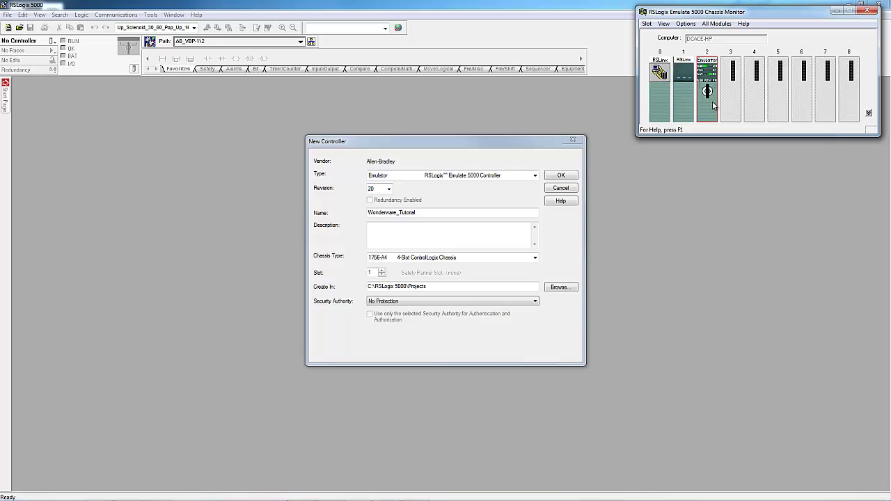
pyautogui.click(382, 270)
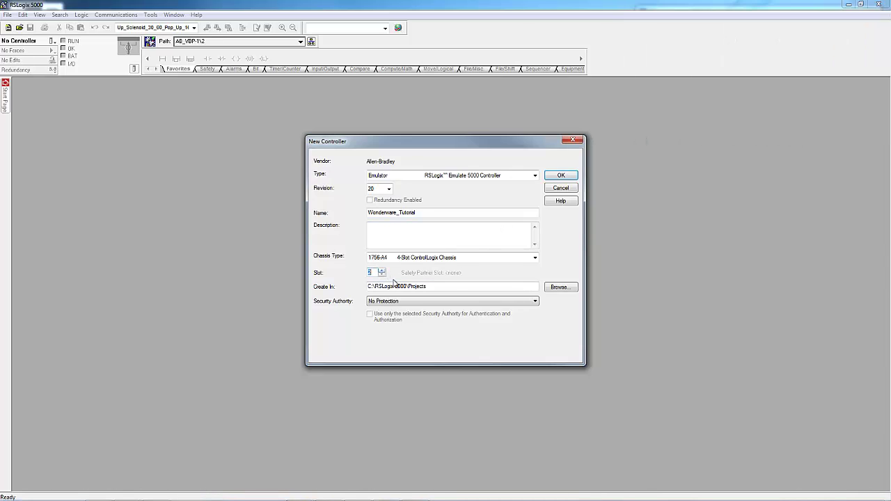
pyautogui.click(560, 174)
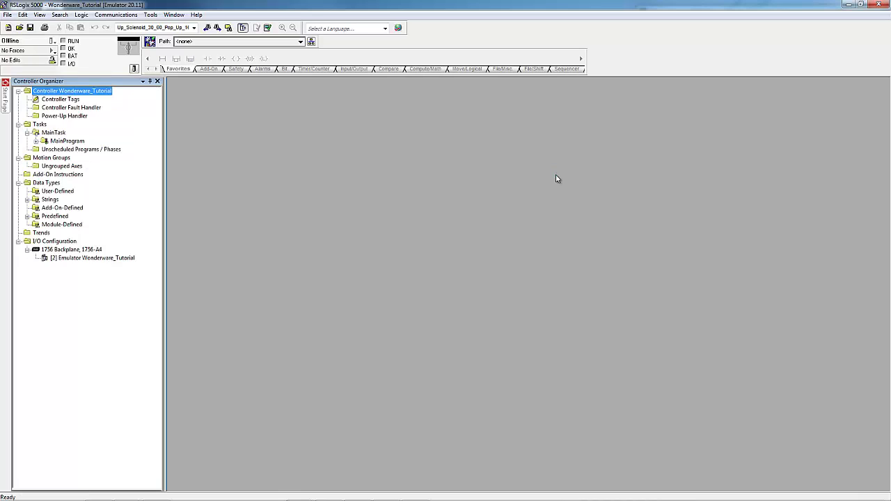
# - Expand MainTask > MainProgram and open MainRoutine in the ladder editor
pyautogui.click(55, 133)
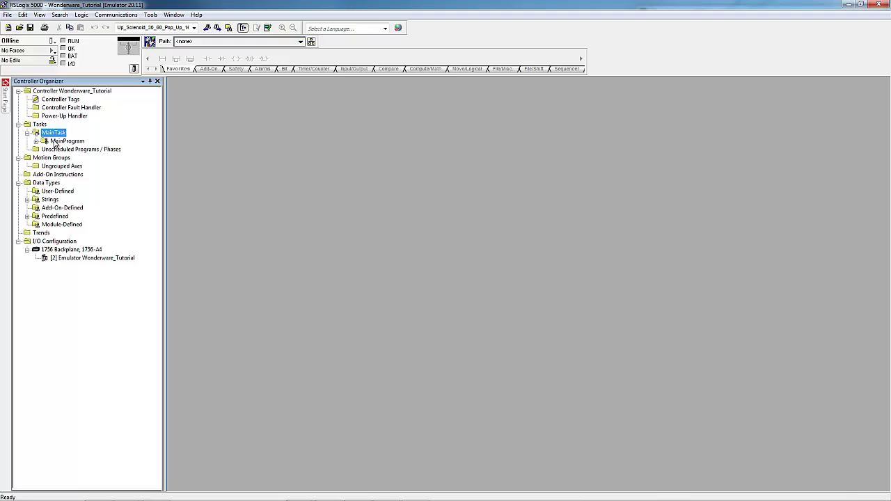
pyautogui.click(56, 142)
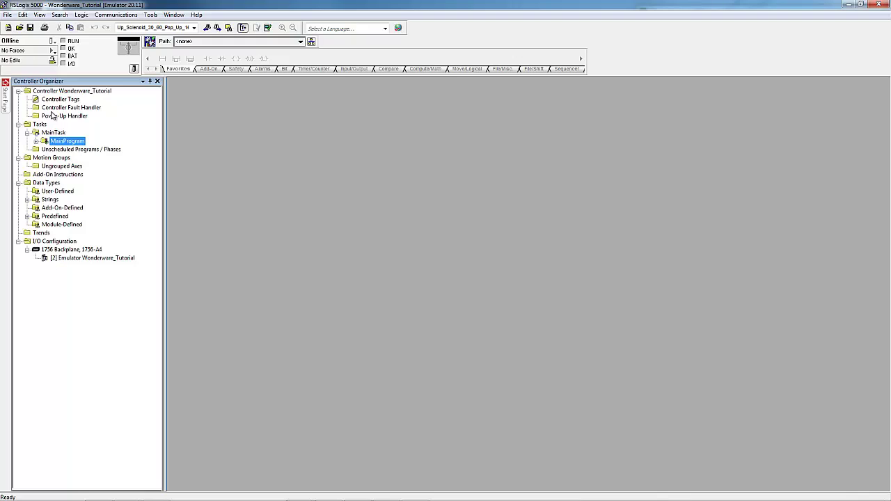
pyautogui.click(36, 141)
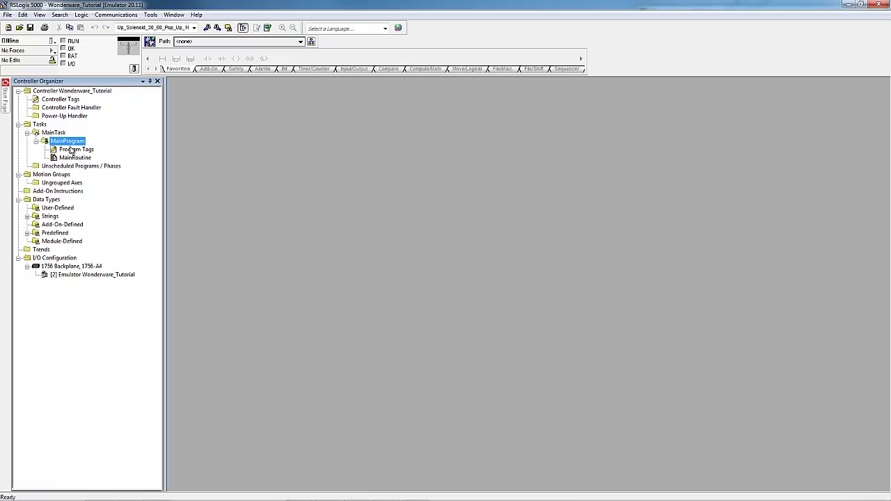
pyautogui.doubleClick(74, 159)
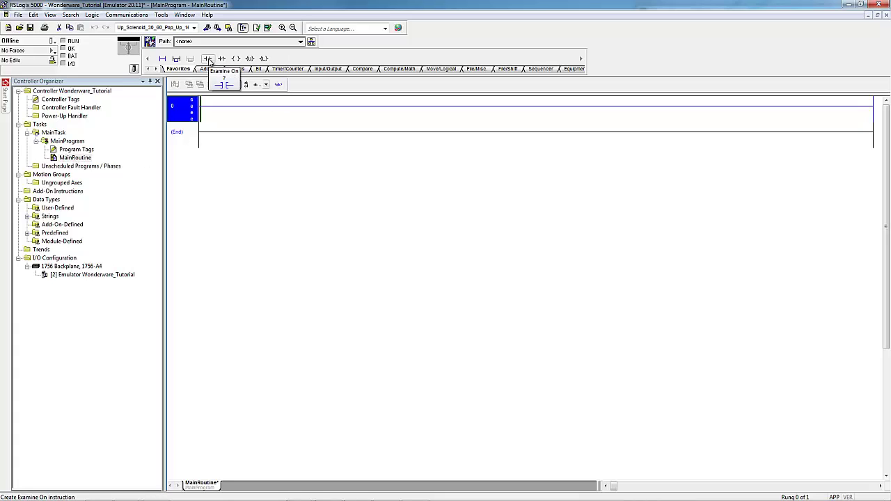
# - Build rung 0 with contacts, an output coil, and a parallel branch around the first contact
pyautogui.click(210, 60)
pyautogui.click(222, 60)
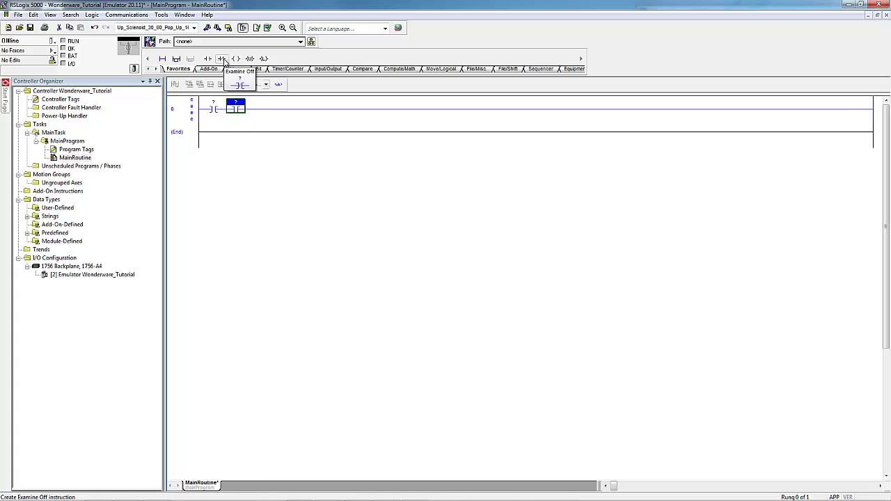
pyautogui.click(223, 60)
pyautogui.click(235, 60)
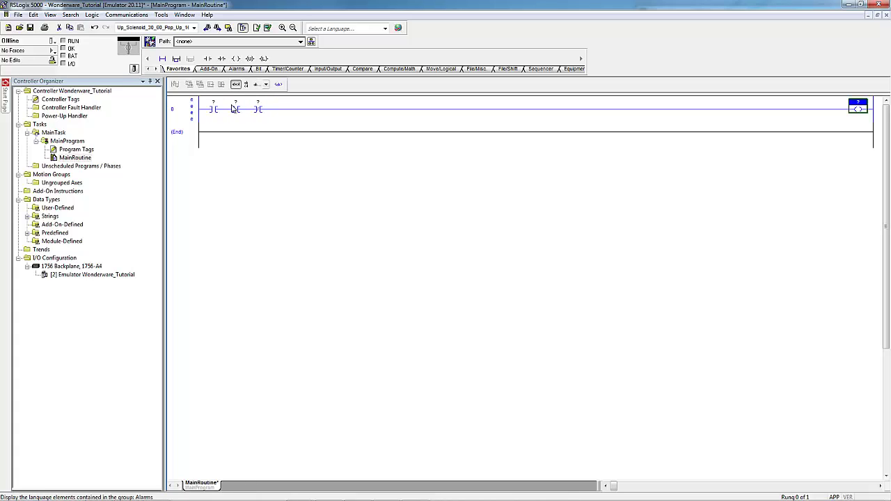
pyautogui.click(209, 110)
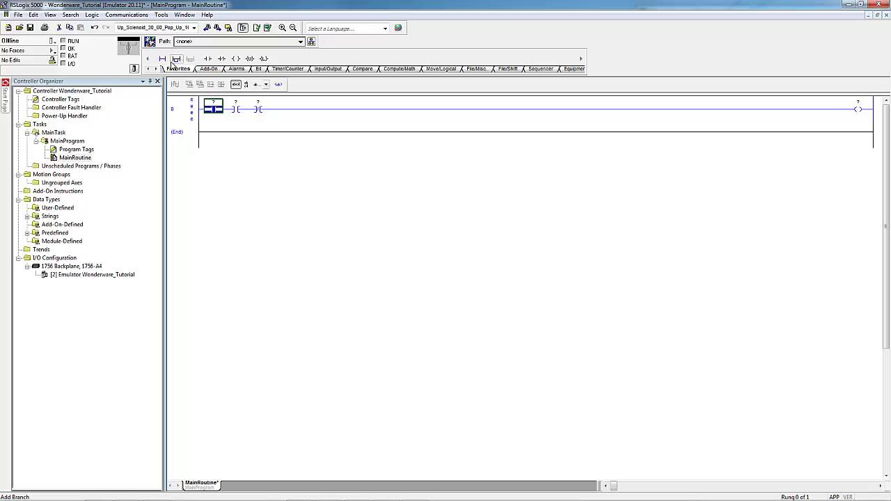
pyautogui.click(176, 59)
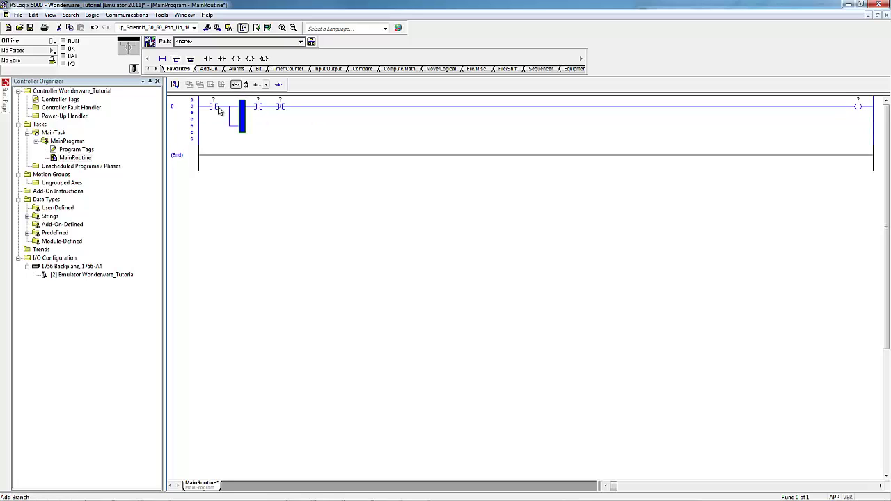
pyautogui.moveTo(257, 108)
pyautogui.mouseDown()
pyautogui.moveTo(251, 122)
pyautogui.moveTo(228, 117)
pyautogui.moveTo(252, 116)
pyautogui.moveTo(240, 110)
pyautogui.mouseUp()
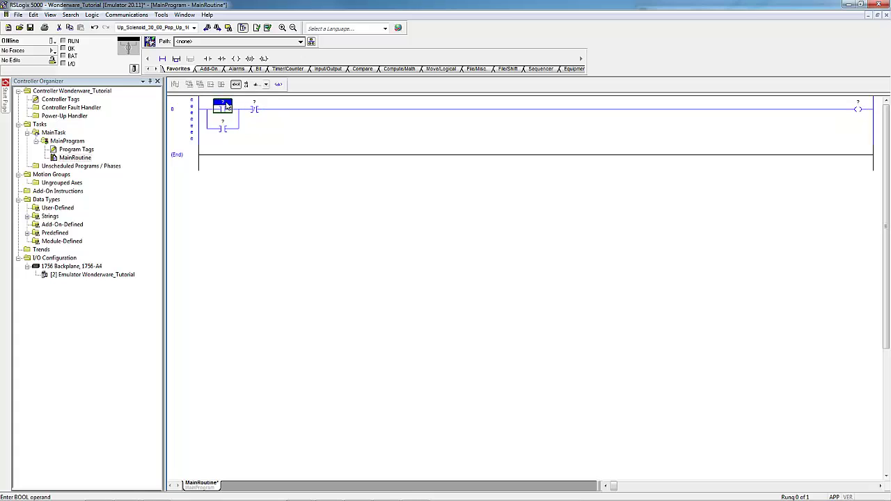
# - Create the Start and Stop tags for the first two contacts
pyautogui.rightClick(226, 106)
pyautogui.click(247, 107)
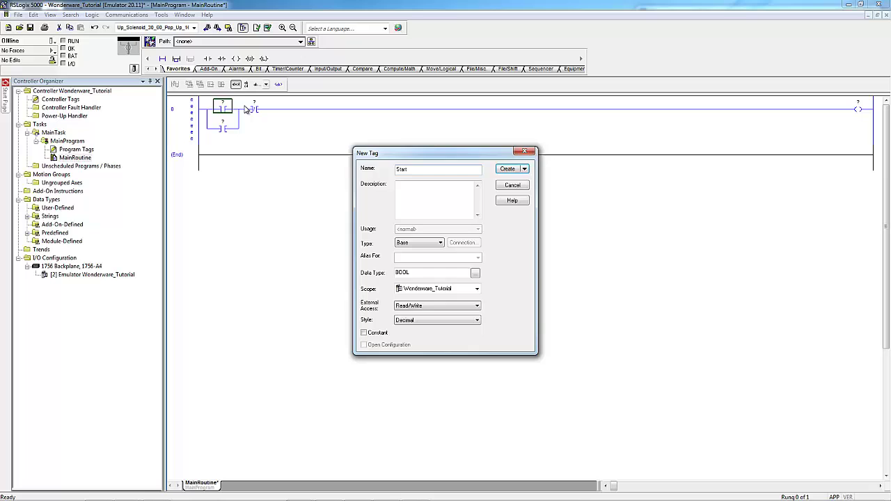
pyautogui.write('Start')
pyautogui.click(507, 169)
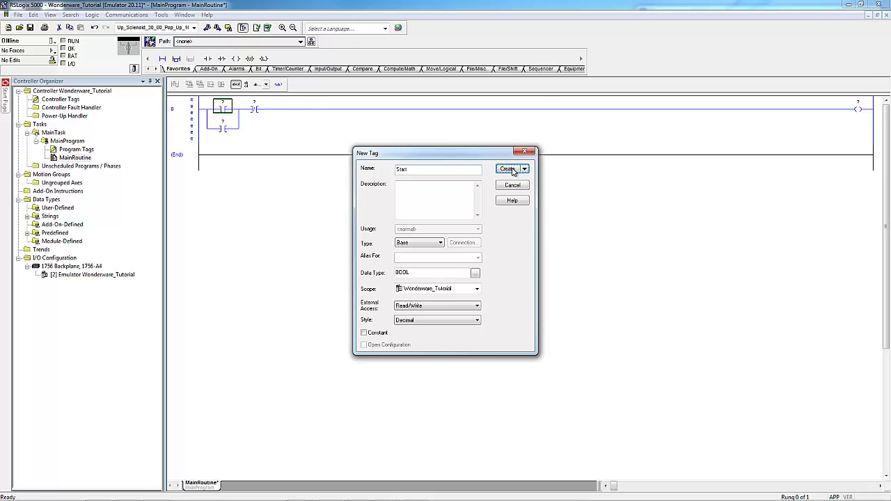
pyautogui.rightClick(255, 106)
pyautogui.click(268, 110)
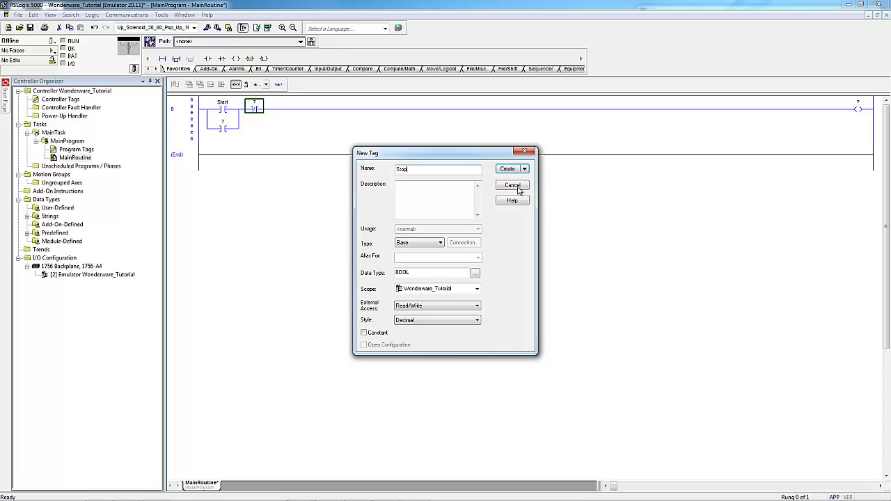
pyautogui.click(508, 169)
# - Address the branch contact as CR1, create the CR1 tag, and assign CR1 to the output coil
pyautogui.doubleClick(226, 122)
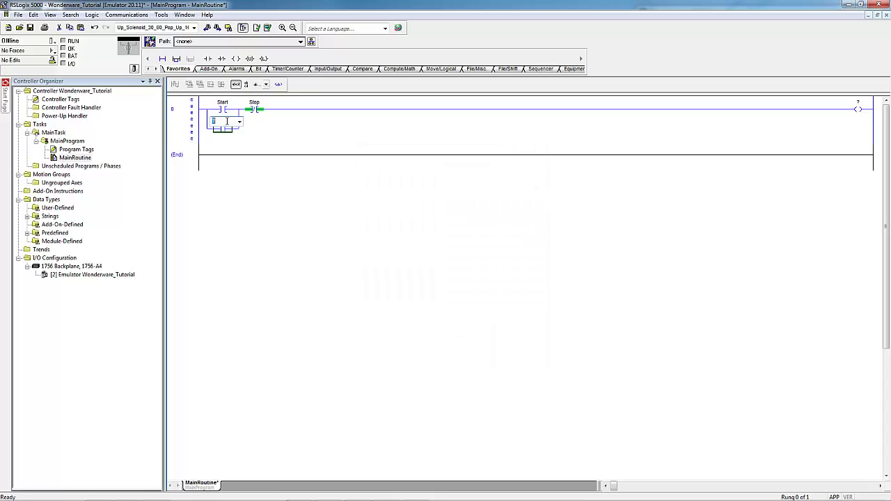
pyautogui.write('MCR')
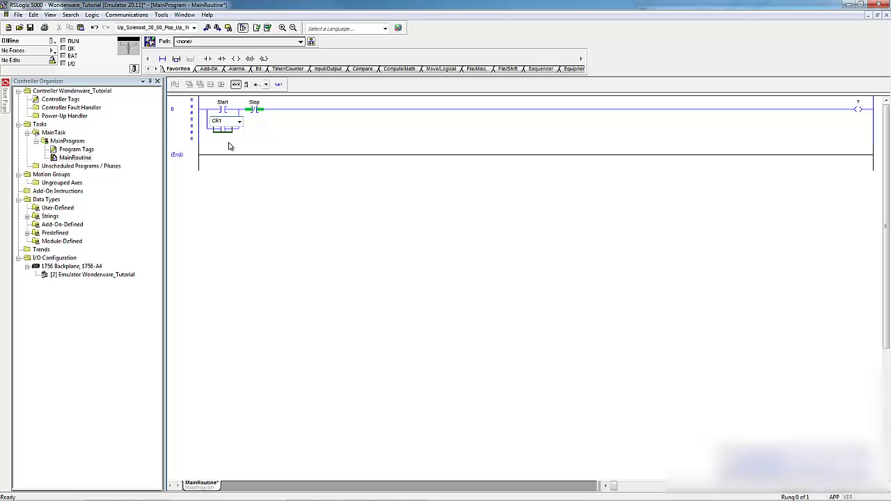
pyautogui.write('1')
pyautogui.press('Return')
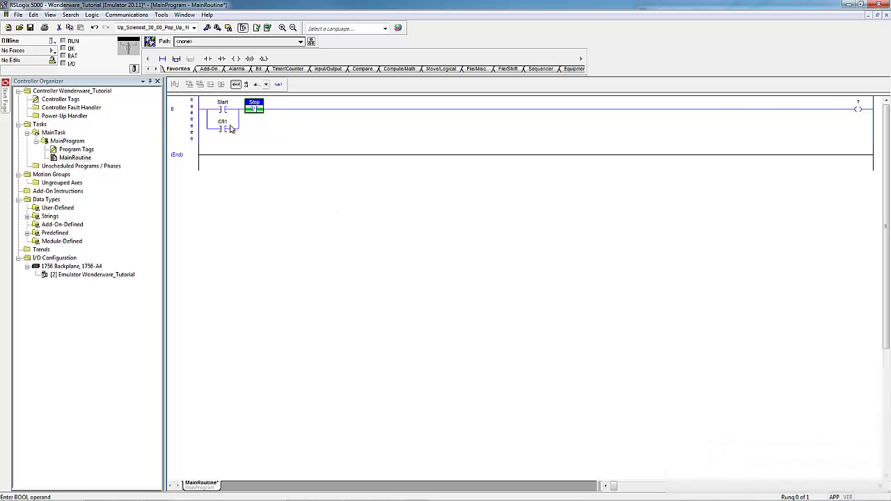
pyautogui.rightClick(232, 130)
pyautogui.click(258, 127)
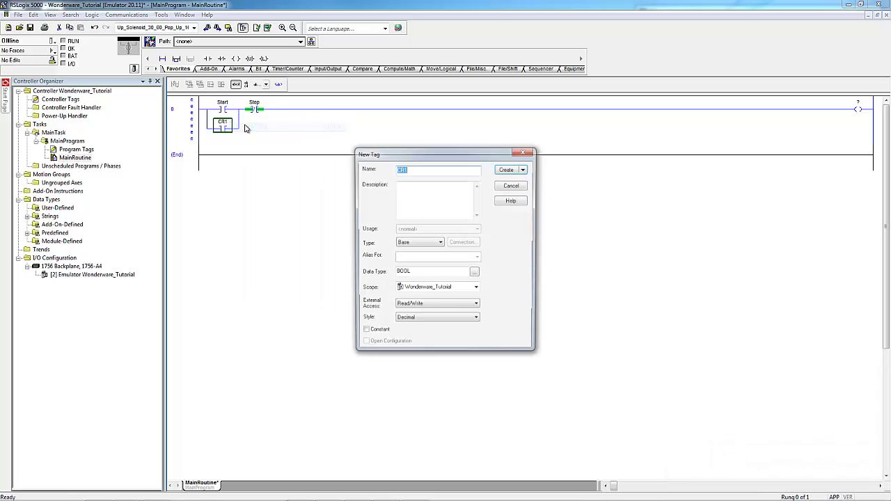
pyautogui.click(507, 169)
pyautogui.moveTo(224, 125); pyautogui.dragTo(862, 107)
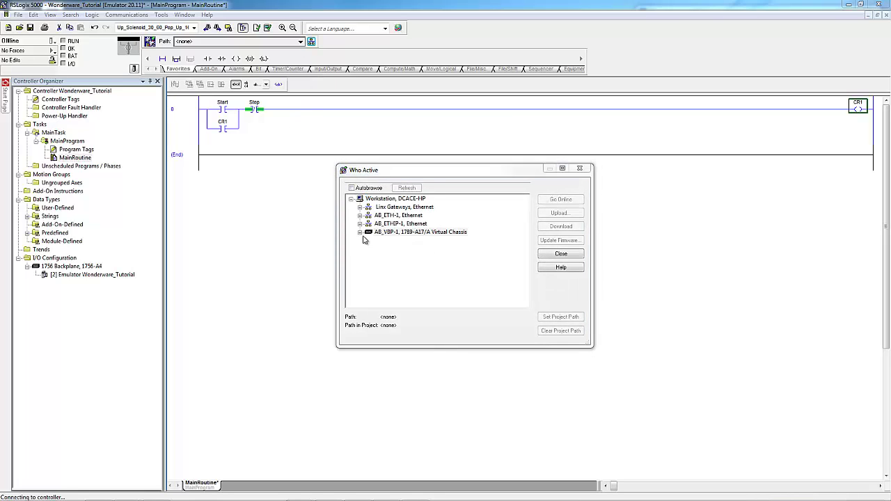
# - Download the project to the slot 02 emulator on AB_VBP-1 and return it to Run mode
pyautogui.click(363, 235)
pyautogui.click(422, 258)
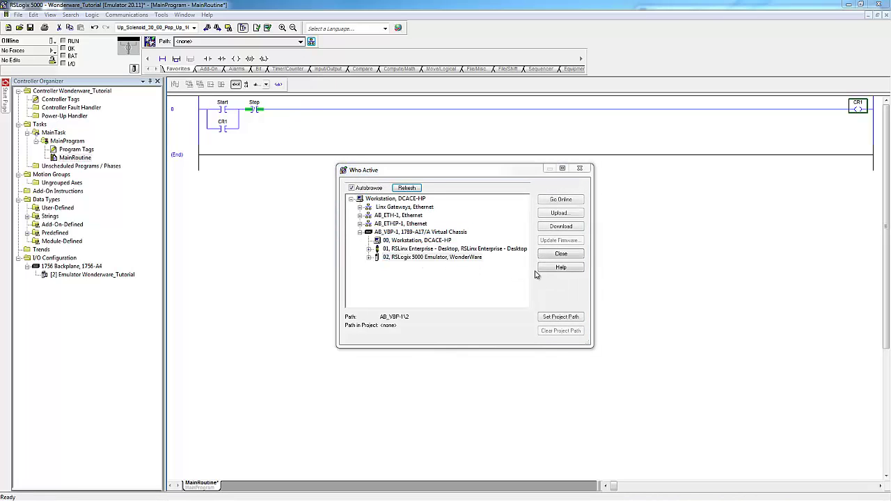
pyautogui.click(561, 226)
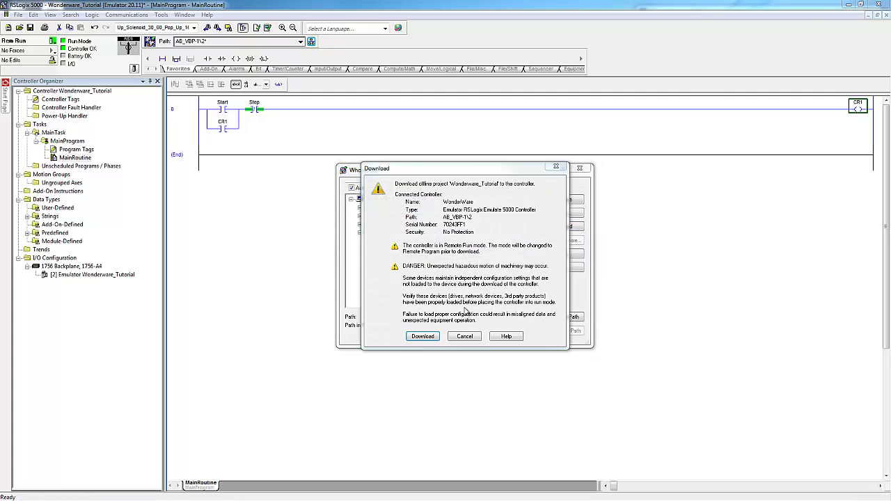
pyautogui.click(426, 337)
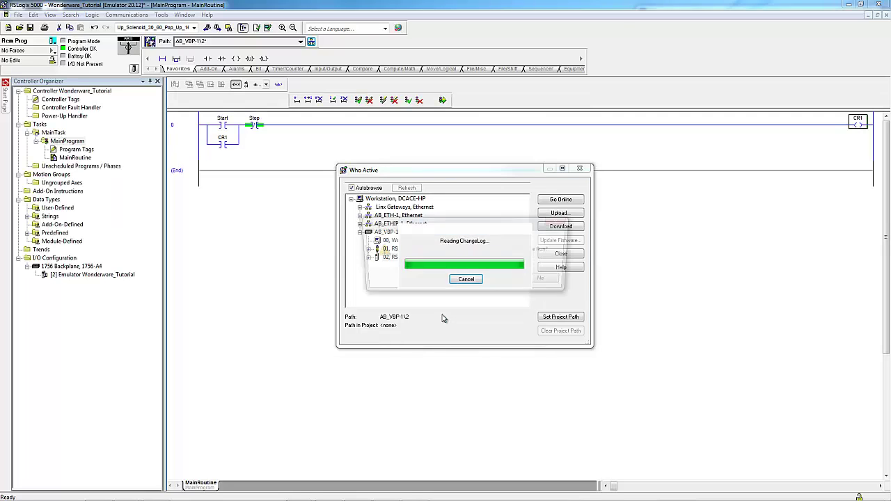
pyautogui.click(502, 280)
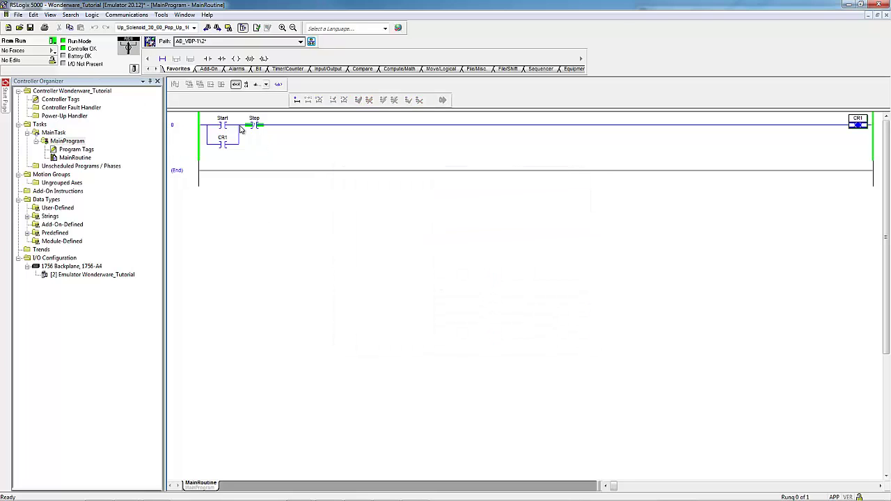
# - Test the rung by selecting the Start and Stop contacts and toggling Stop with Ctrl+T
pyautogui.click(227, 125)
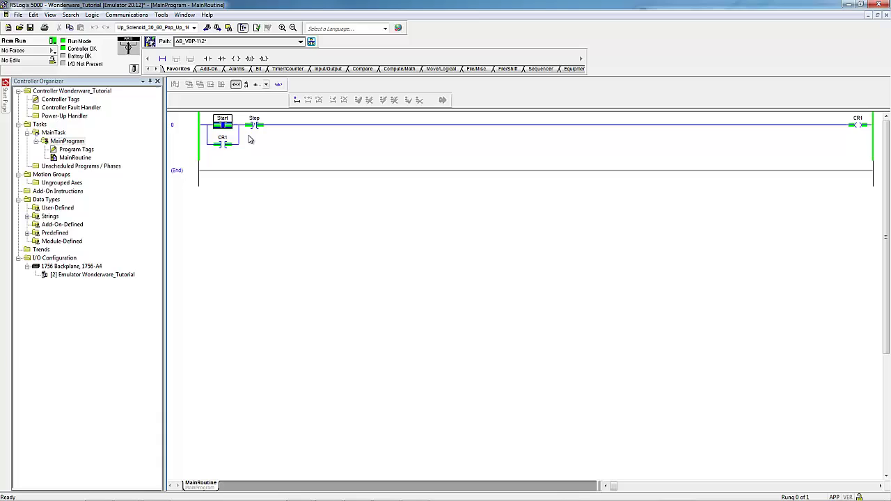
pyautogui.click(256, 125)
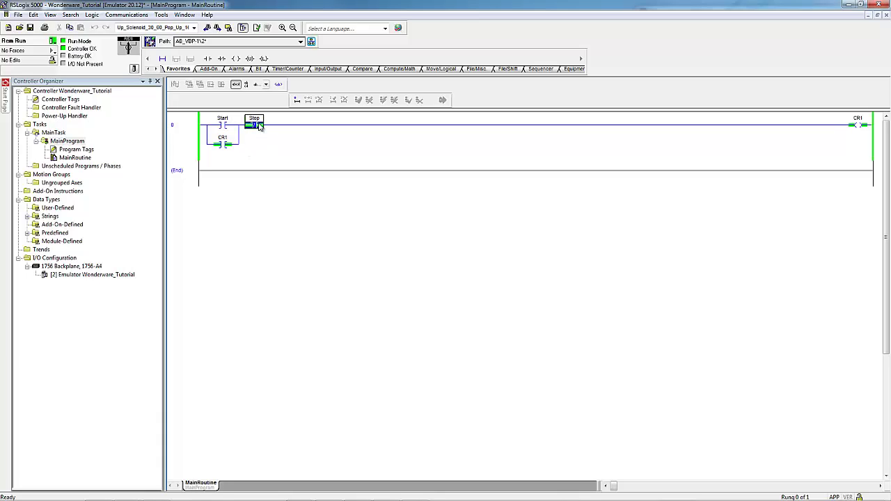
pyautogui.hotkey('ctrl', 't')
# - Minimize RSLogix 5000 and launch System Management Console from the Wonderware program folder
pyautogui.click(849, 6)
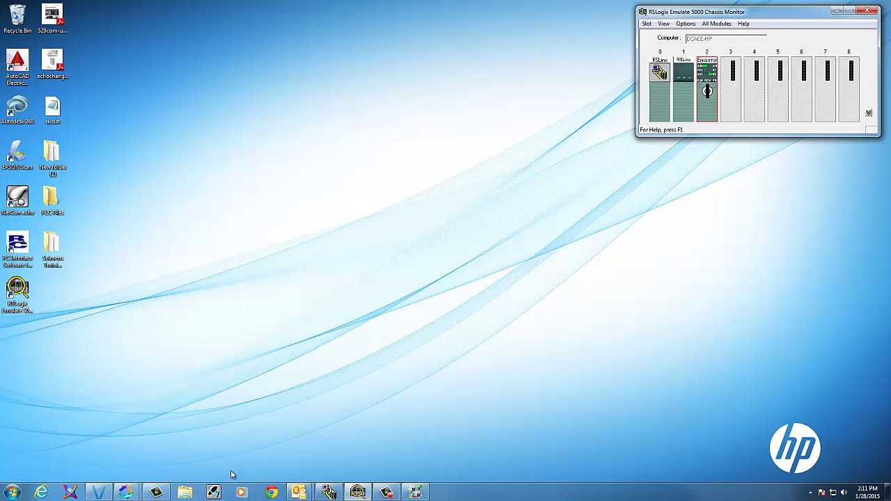
pyautogui.moveTo(172, 496)
pyautogui.press('super')
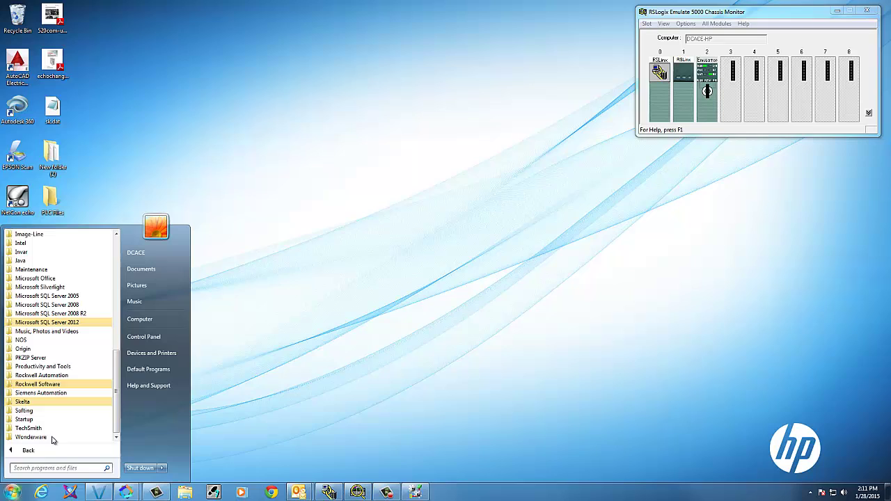
pyautogui.click(52, 439)
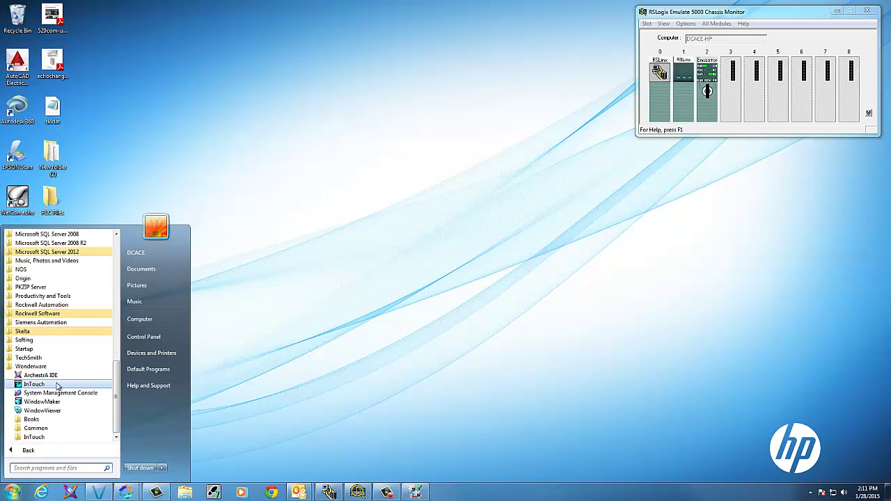
pyautogui.click(65, 395)
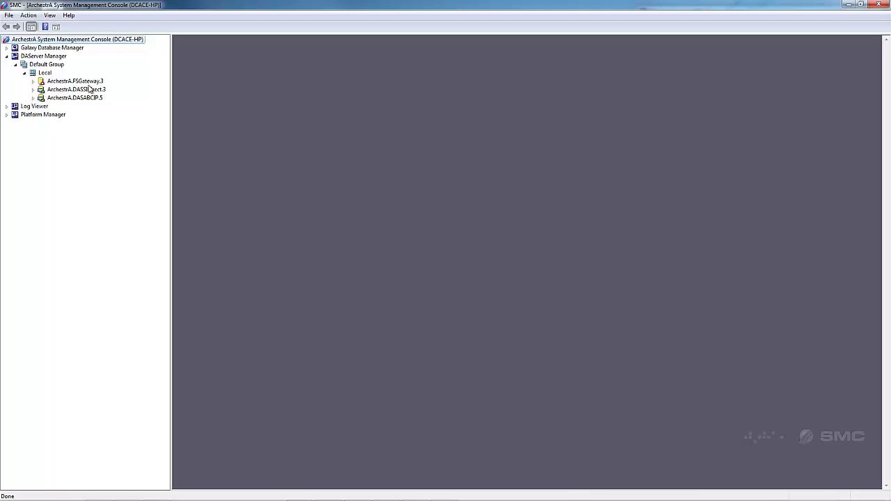
# - Add an OPC object named RSlinx_OPC under the ArchestrA.FSGateway.3 Configuration node
pyautogui.click(72, 82)
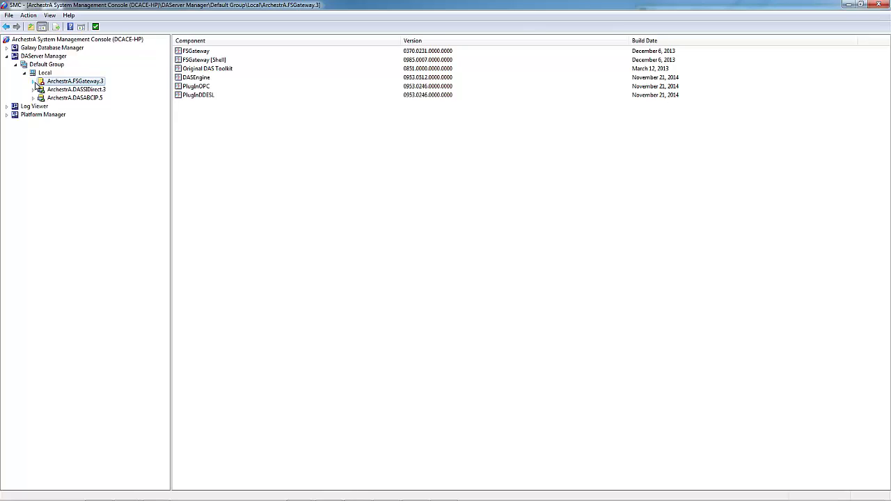
pyautogui.click(33, 83)
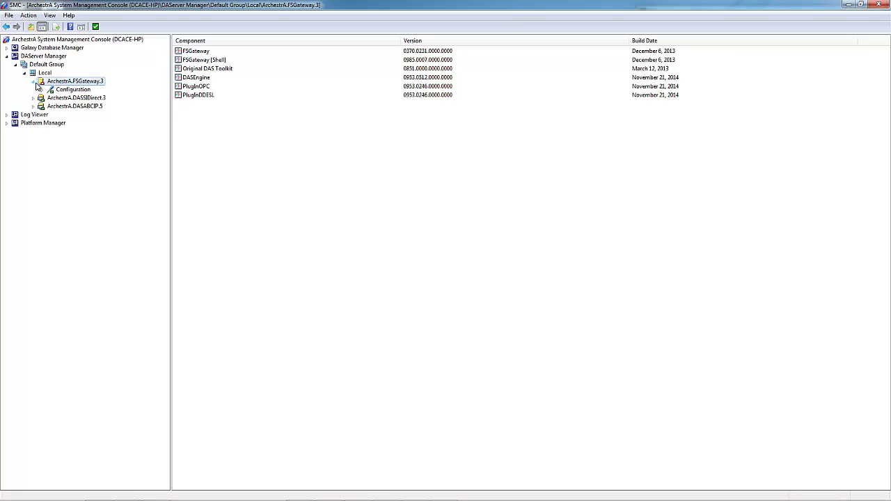
pyautogui.click(73, 91)
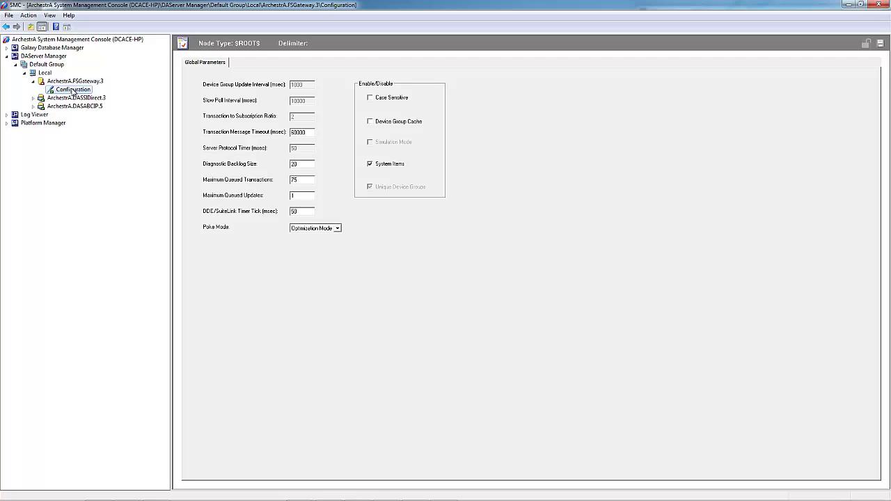
pyautogui.rightClick(73, 93)
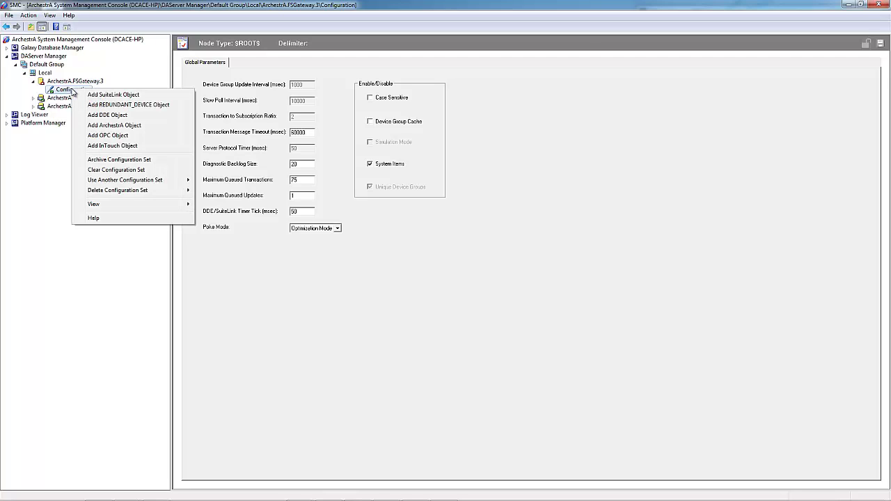
pyautogui.click(108, 136)
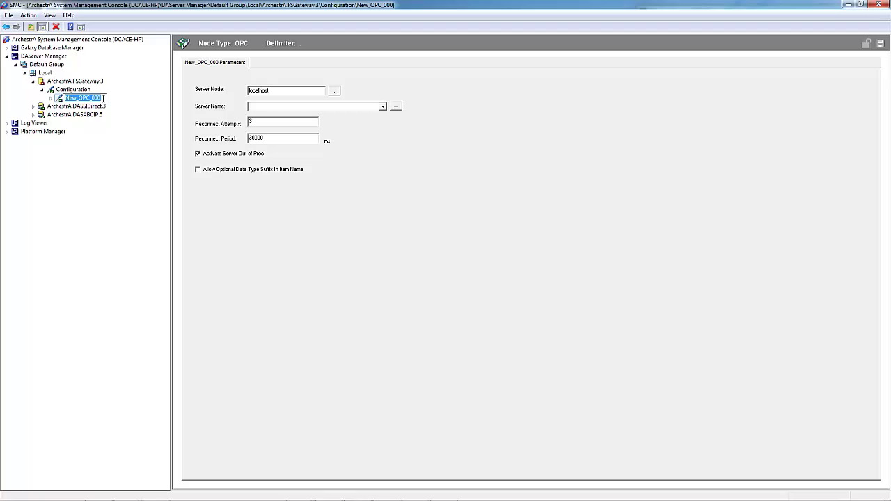
pyautogui.write('RSlinx_OPC')
pyautogui.press('Return')
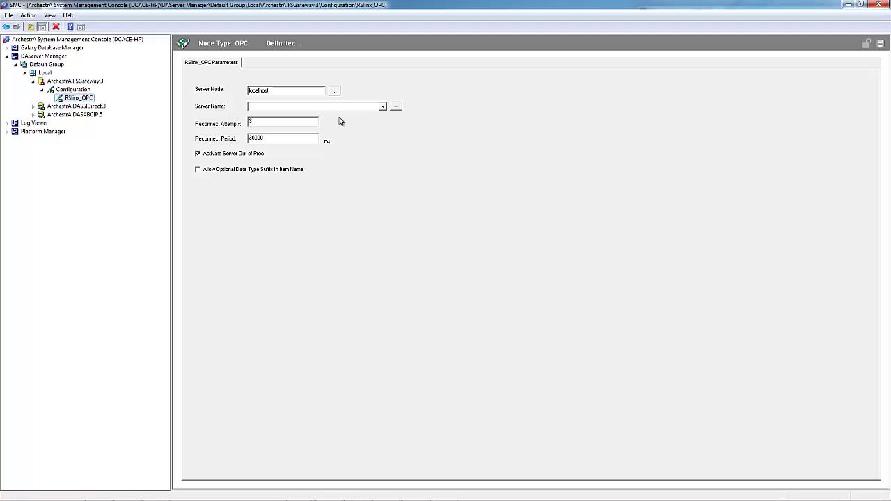
# - Set RSlinx_OPC's server name to RSLinx OPC Server and save
pyautogui.click(387, 108)
pyautogui.click(386, 108)
pyautogui.click(396, 107)
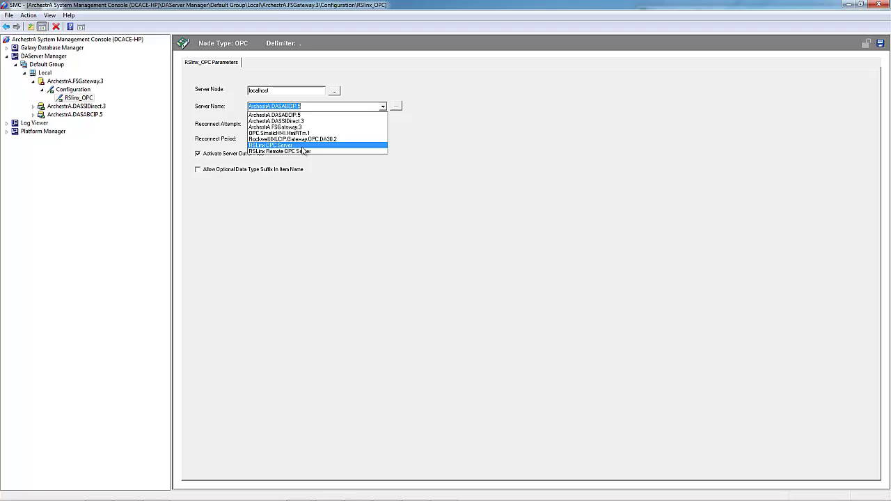
pyautogui.click(302, 146)
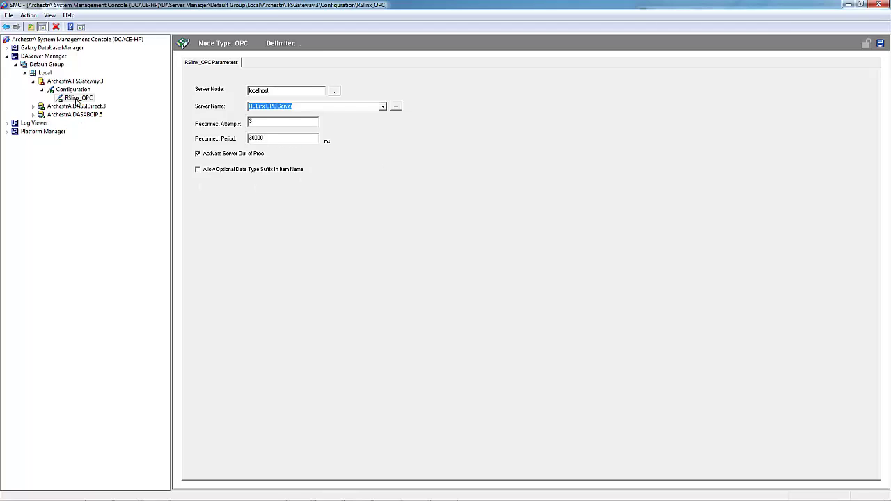
pyautogui.click(880, 44)
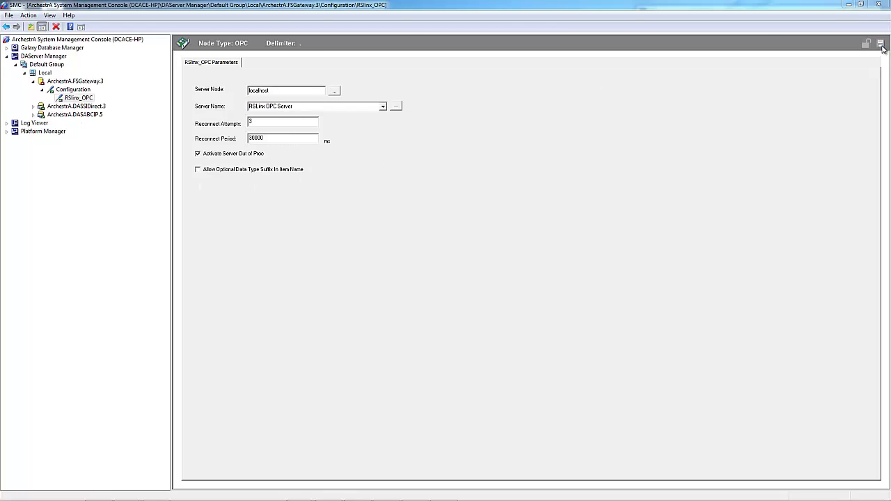
# - Add OPC group EMU under RSlinx_OPC with a 50 ms update rate, then briefly revisit RSLogix 5000
pyautogui.rightClick(72, 99)
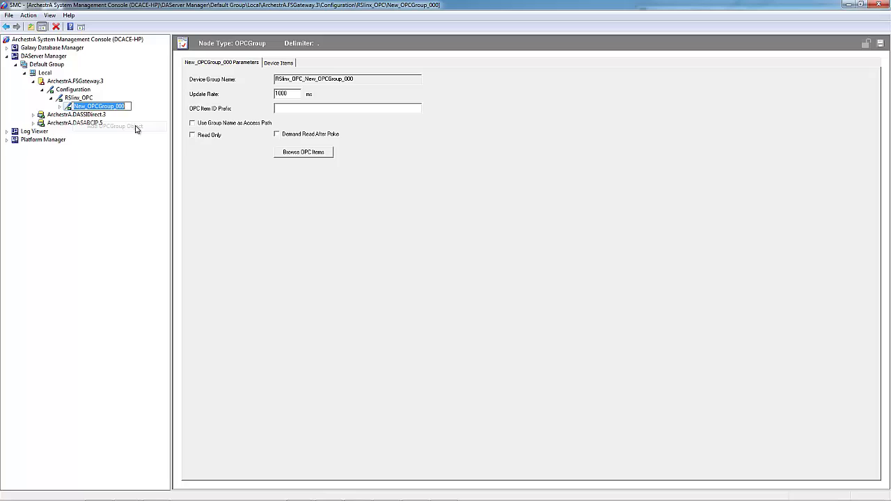
pyautogui.click(133, 127)
pyautogui.write('EMU')
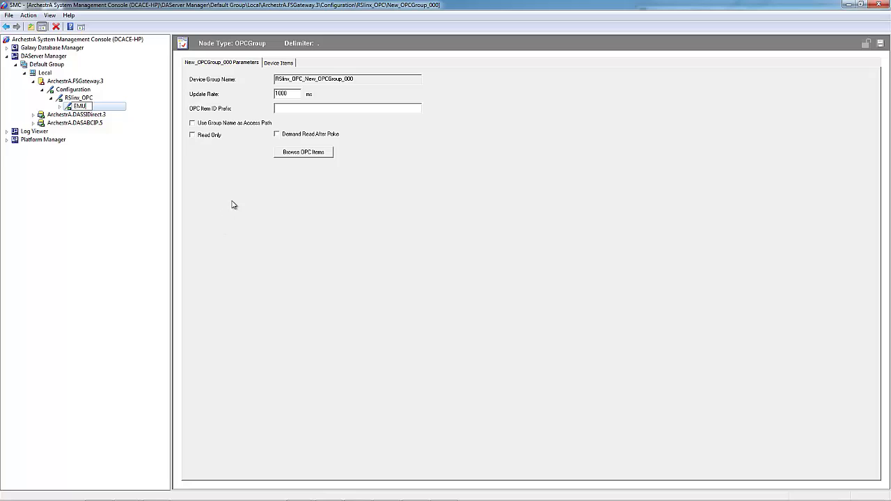
pyautogui.click(159, 119)
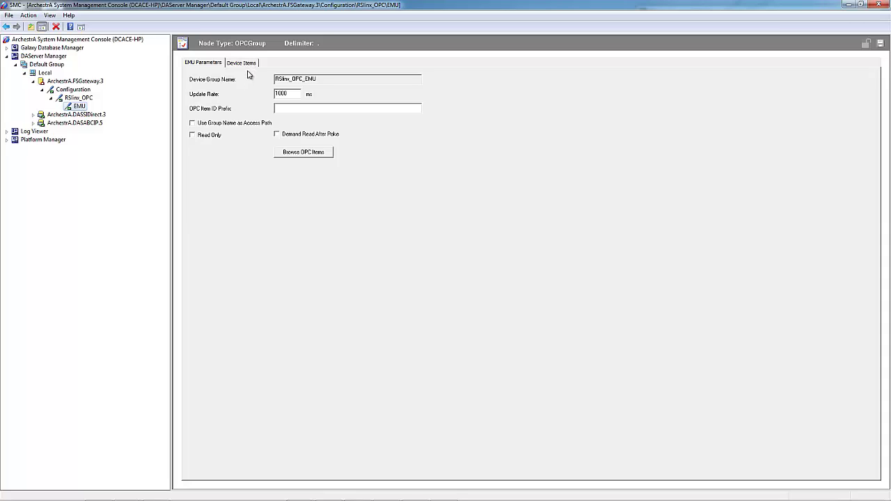
pyautogui.moveTo(298, 93); pyautogui.dragTo(255, 107)
pyautogui.write('50')
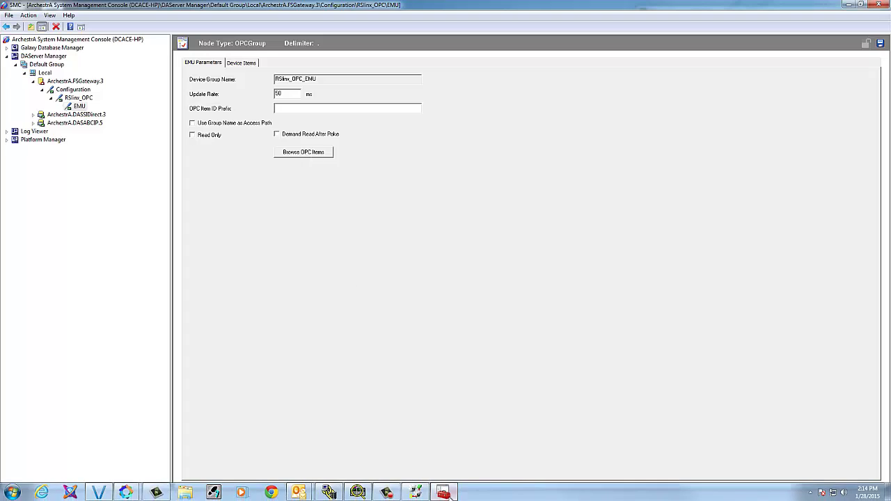
pyautogui.click(417, 493)
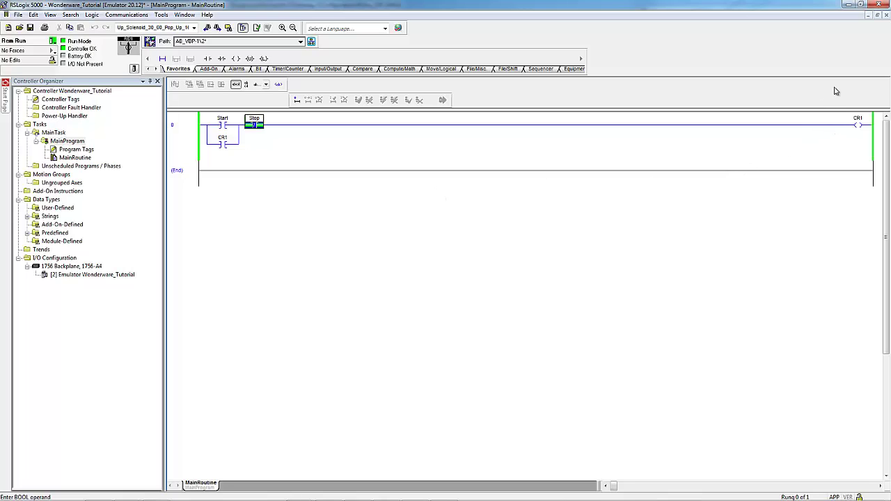
pyautogui.click(848, 6)
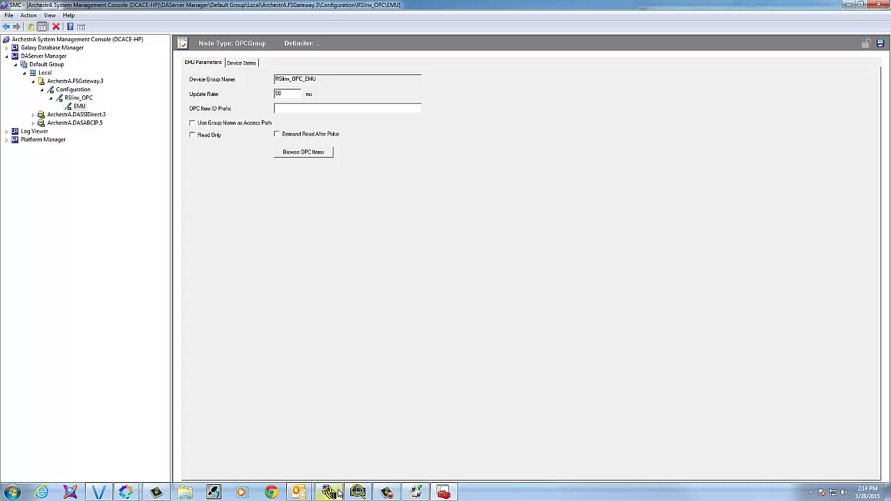
# - In RSLinx, point the Wonderware_Tutorial topic at the 02 RSLogix 5000 Emulator on AB_VBP-1, applying and closing
pyautogui.click(331, 493)
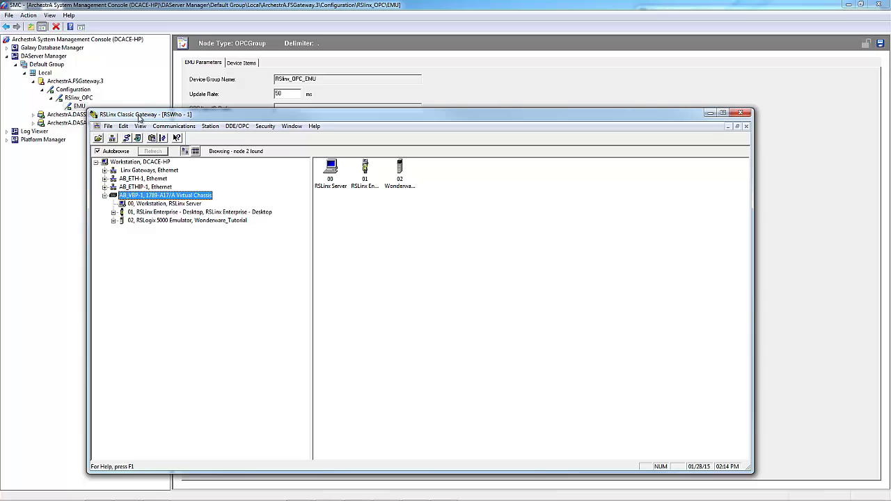
pyautogui.click(237, 126)
pyautogui.click(264, 137)
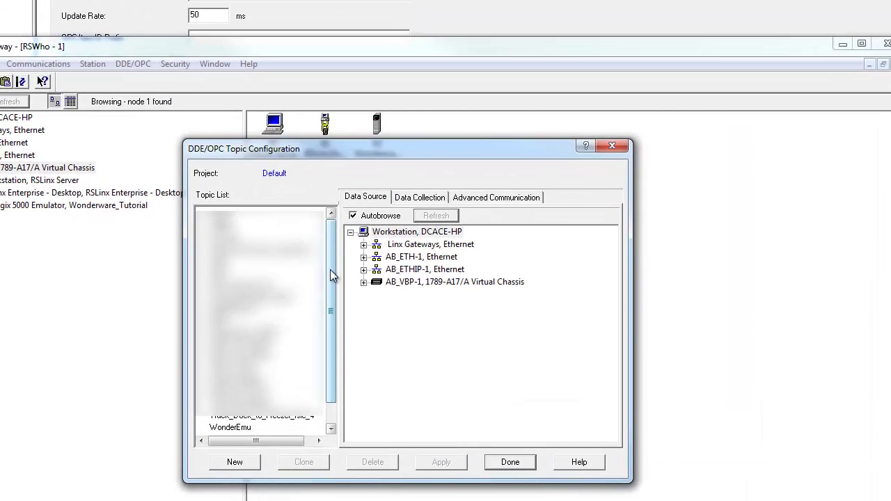
pyautogui.moveTo(330, 270); pyautogui.dragTo(330, 294)
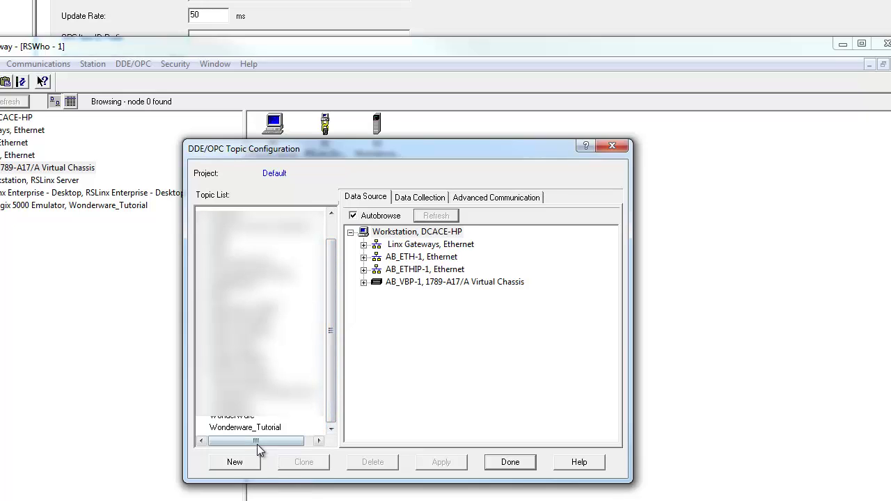
pyautogui.click(245, 428)
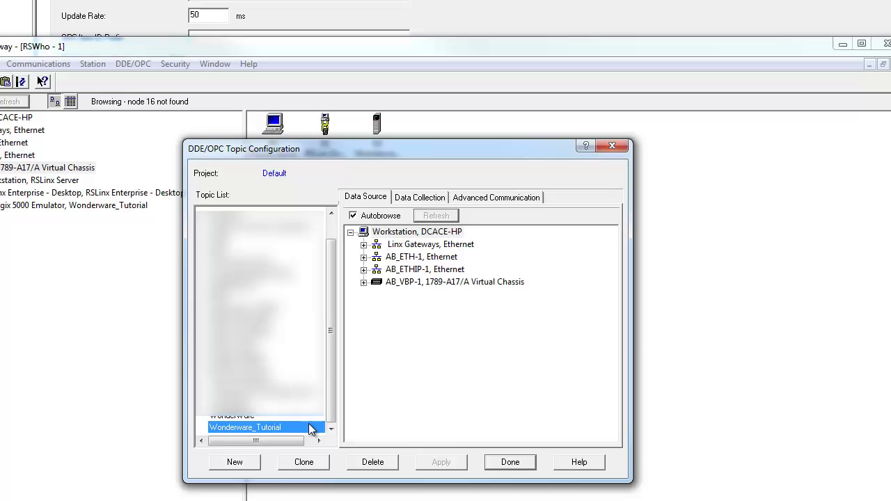
pyautogui.click(363, 282)
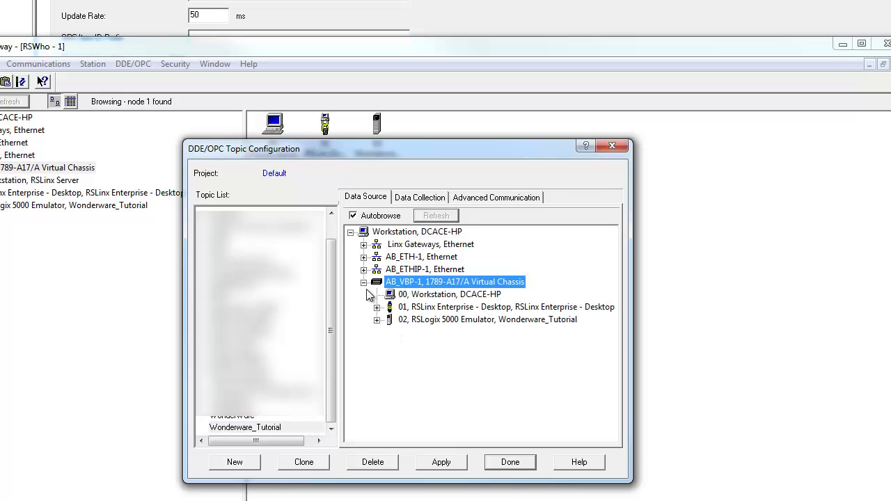
pyautogui.click(487, 322)
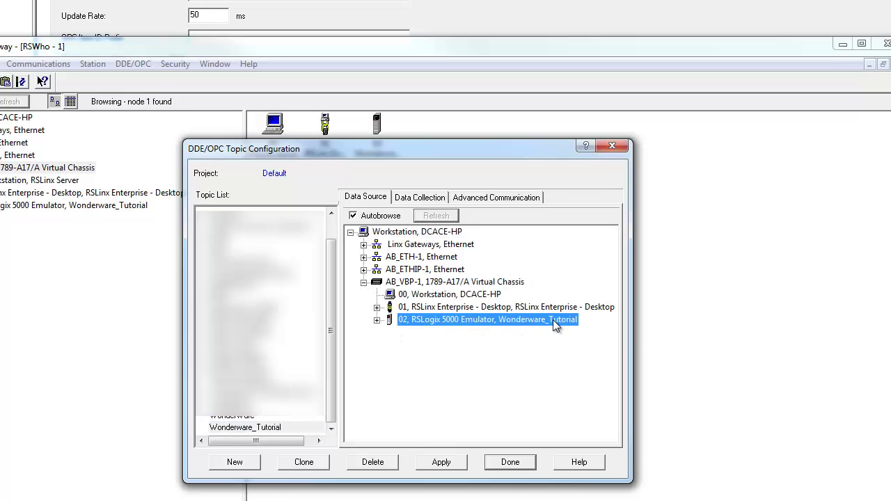
pyautogui.click(464, 463)
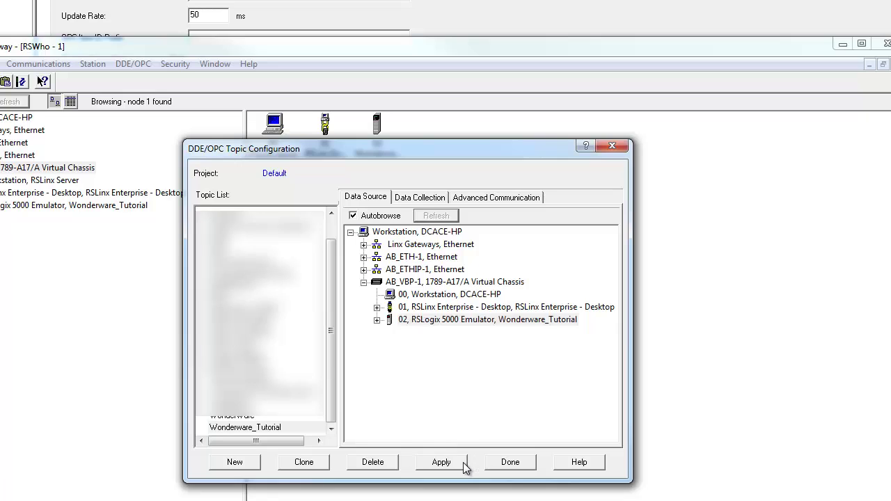
pyautogui.click(383, 348)
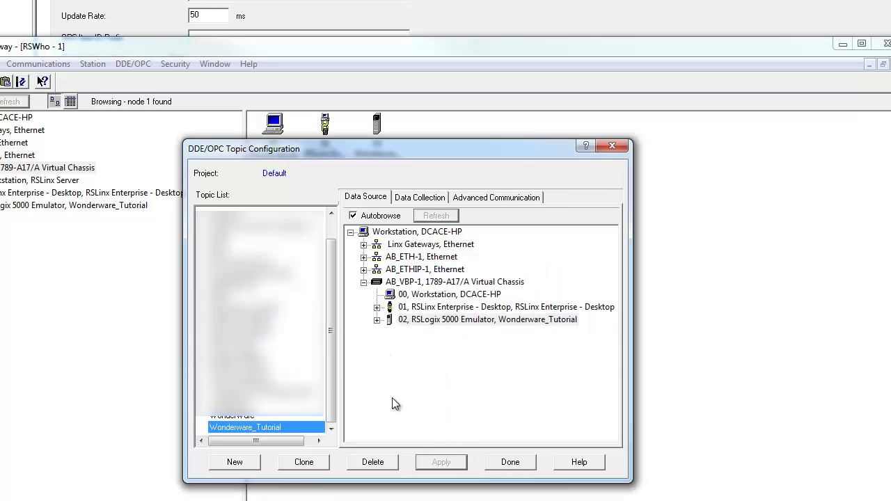
pyautogui.click(509, 463)
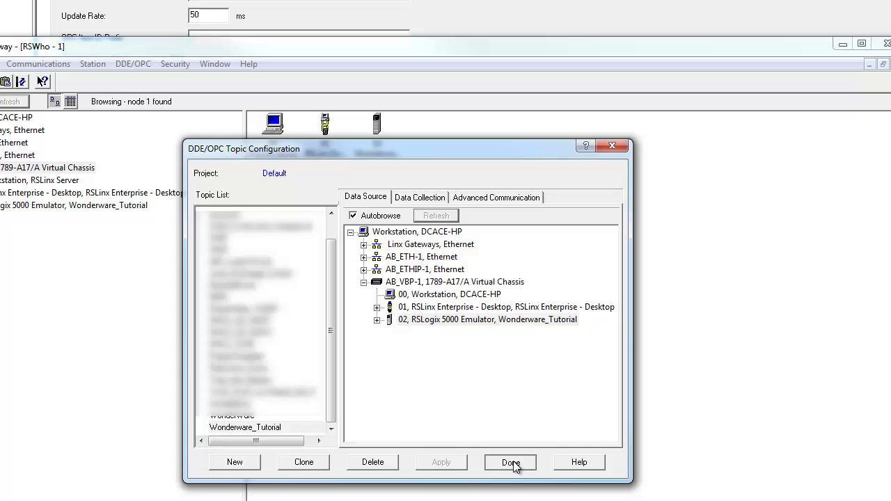
pyautogui.click(861, 44)
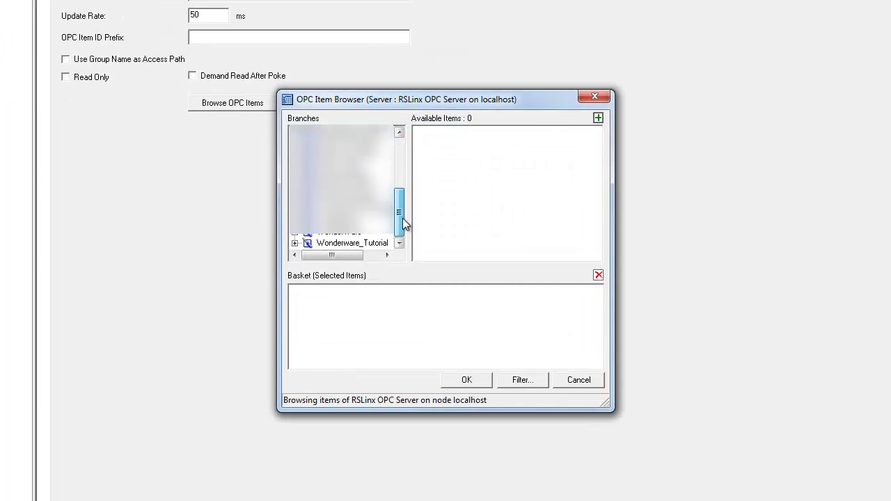
# - Select CR1, Start and Stop from the Wonderware_Tutorial Online branch in the OPC item browser
pyautogui.click(294, 243)
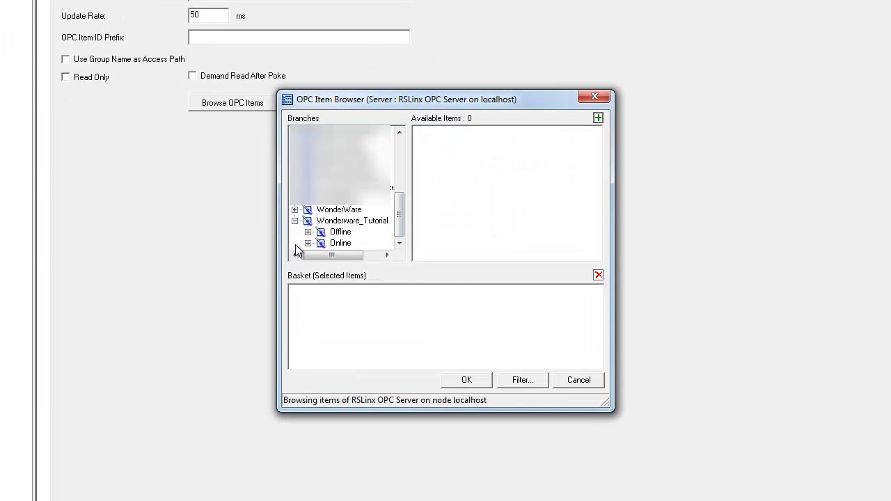
pyautogui.click(342, 243)
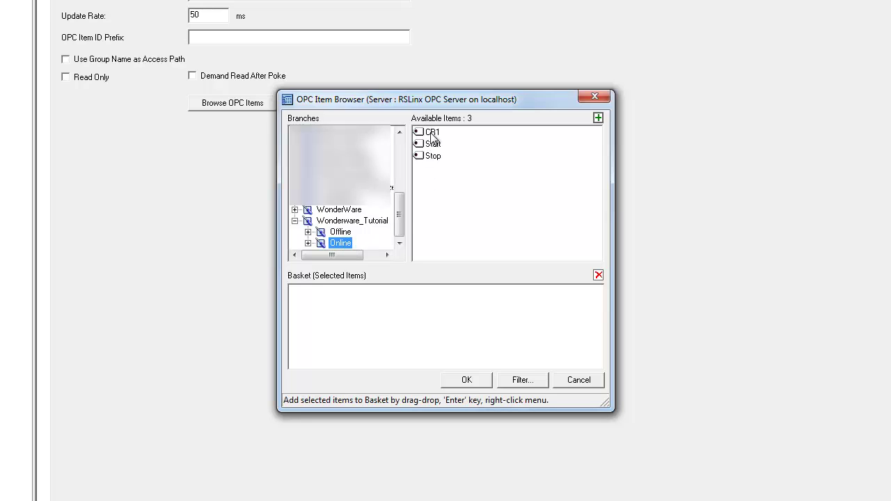
pyautogui.moveTo(442, 173); pyautogui.dragTo(392, 328)
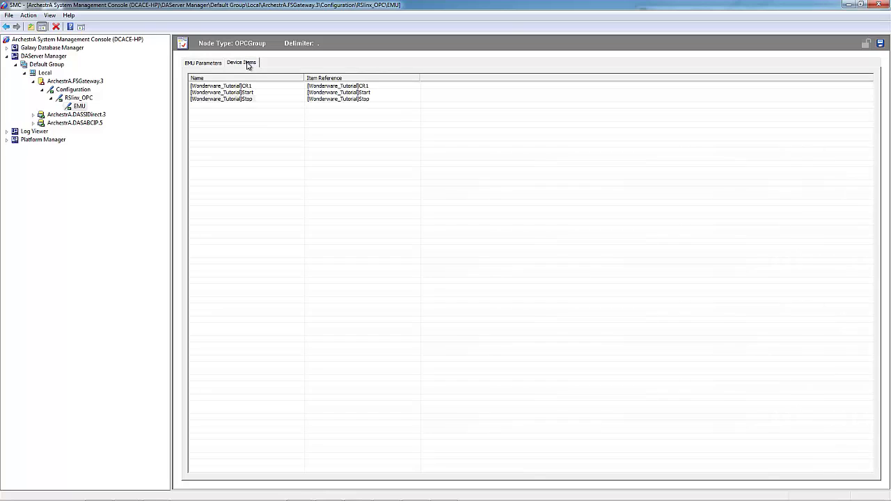
# - Strip the [Wonderware_Tutorial] prefix from the CR1 device item name so it reads CR1
pyautogui.click(243, 87)
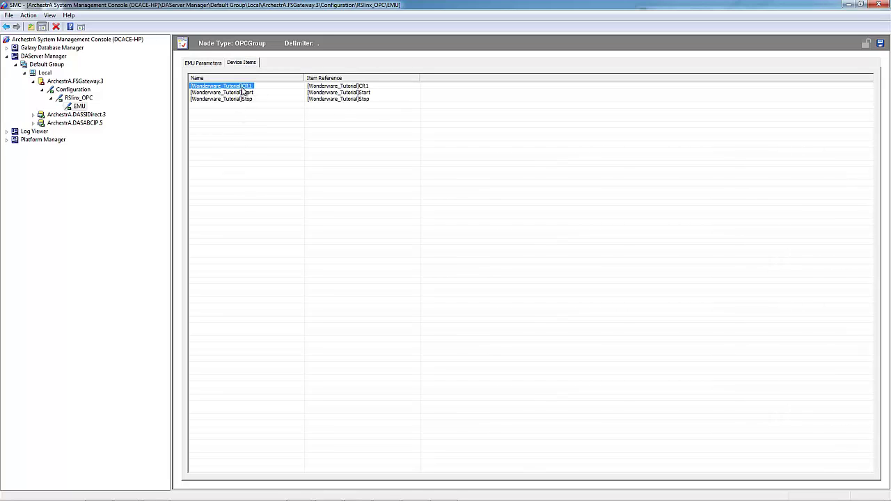
pyautogui.click(242, 88)
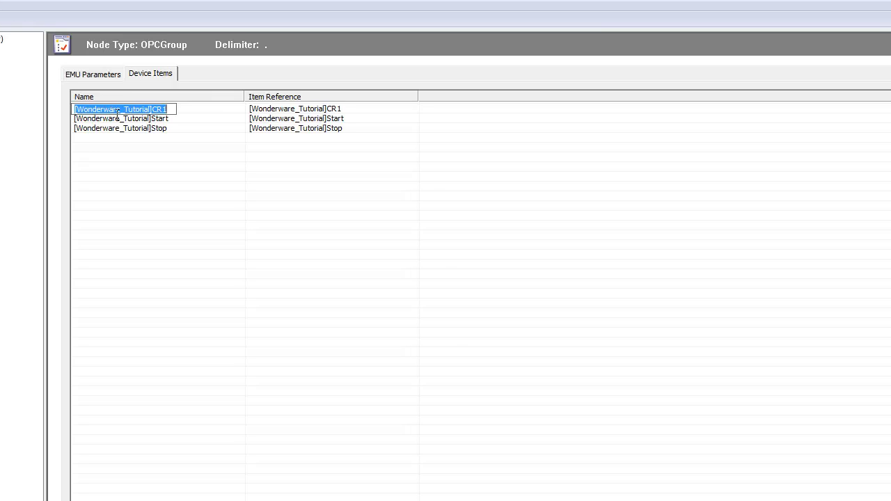
pyautogui.click(154, 110)
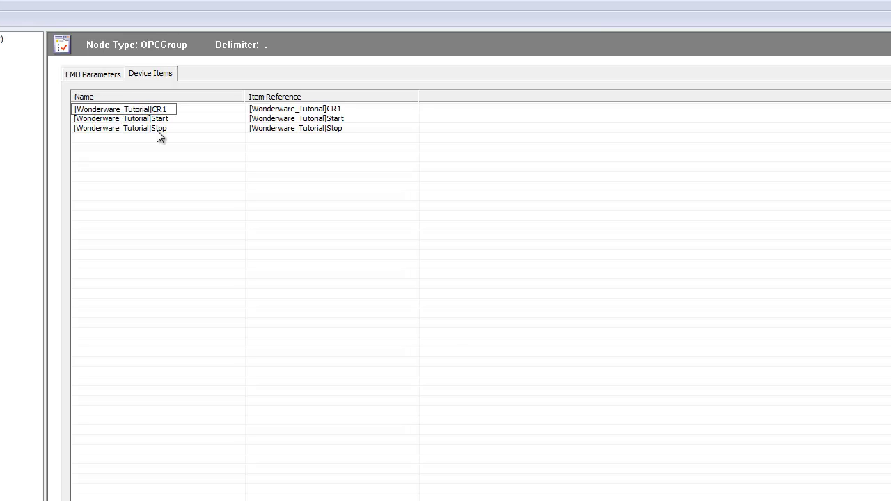
pyautogui.press('BackSpace')
pyautogui.press('BackSpace')
pyautogui.press('BackSpace')
pyautogui.press('BackSpace')
pyautogui.press('BackSpace')
pyautogui.press('BackSpace')
pyautogui.press('BackSpace')
pyautogui.press('BackSpace')
pyautogui.press('BackSpace')
pyautogui.moveTo(121, 109); pyautogui.dragTo(117, 109)
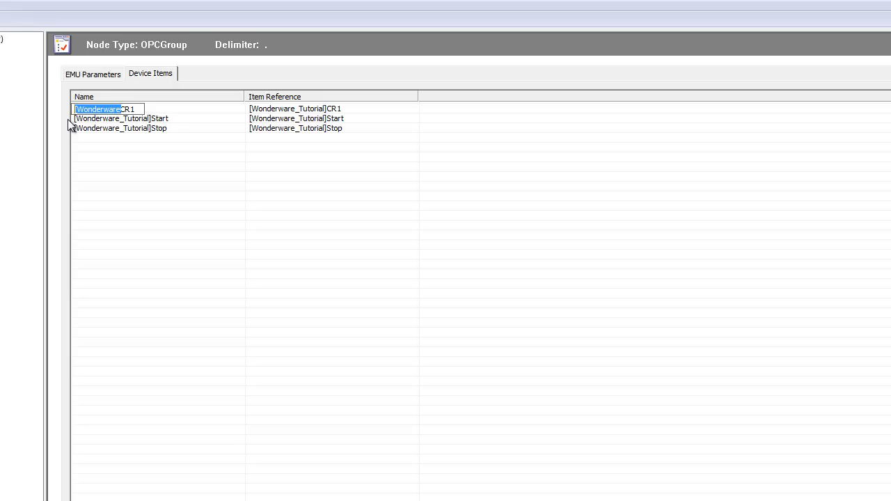
pyautogui.press('Delete')
# - Trim the Start and Stop item names to plain Start and Stop, then save
pyautogui.click(137, 119)
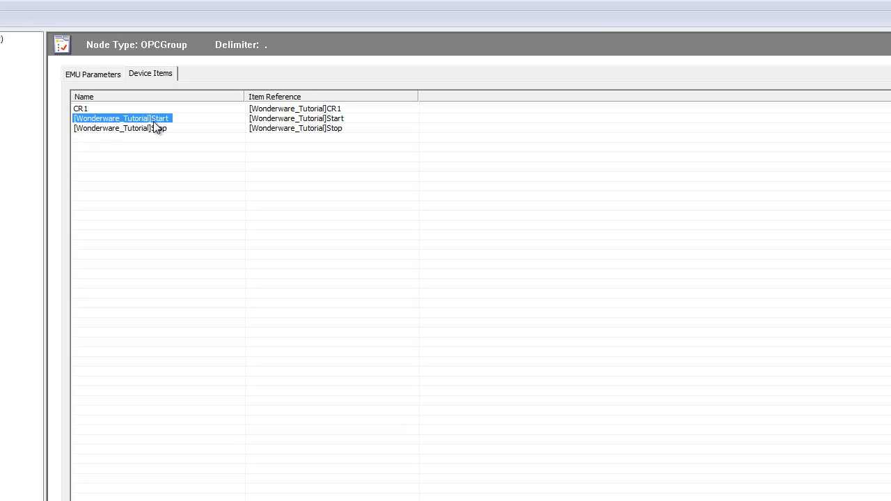
pyautogui.moveTo(151, 119); pyautogui.dragTo(5, 139)
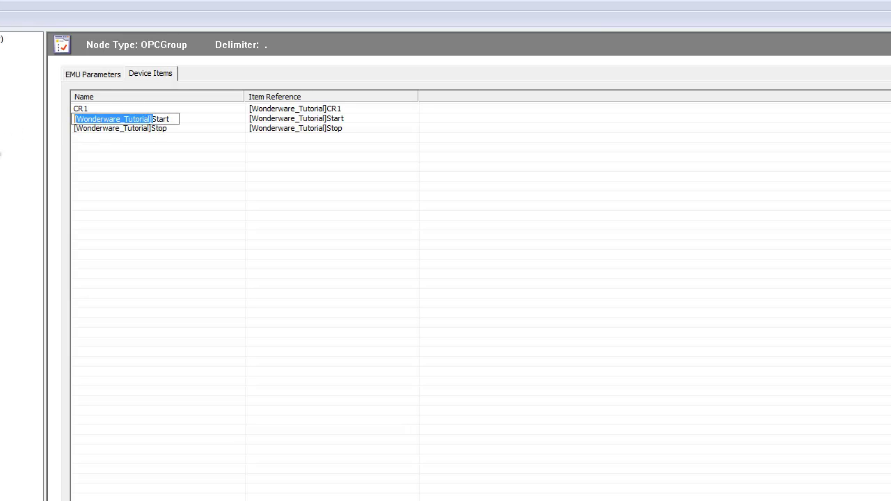
pyautogui.press('Delete')
pyautogui.click(151, 128)
pyautogui.moveTo(152, 129); pyautogui.dragTo(5, 139)
pyautogui.press('Delete')
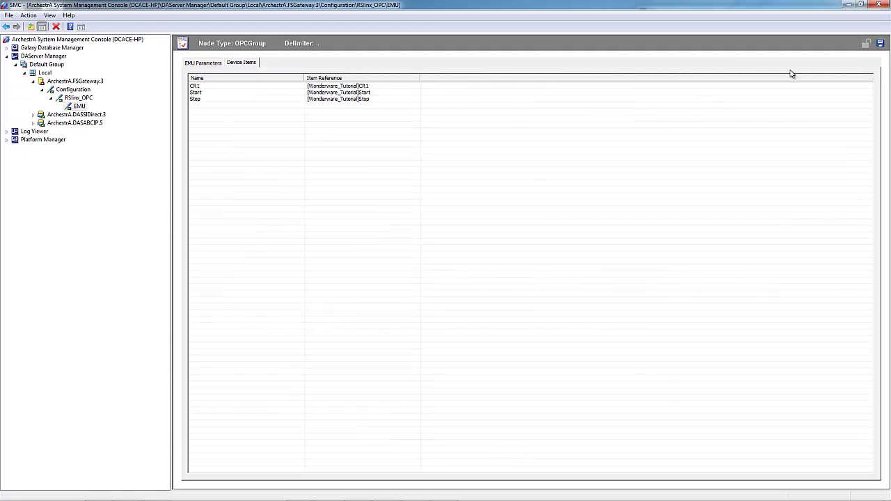
pyautogui.click(881, 45)
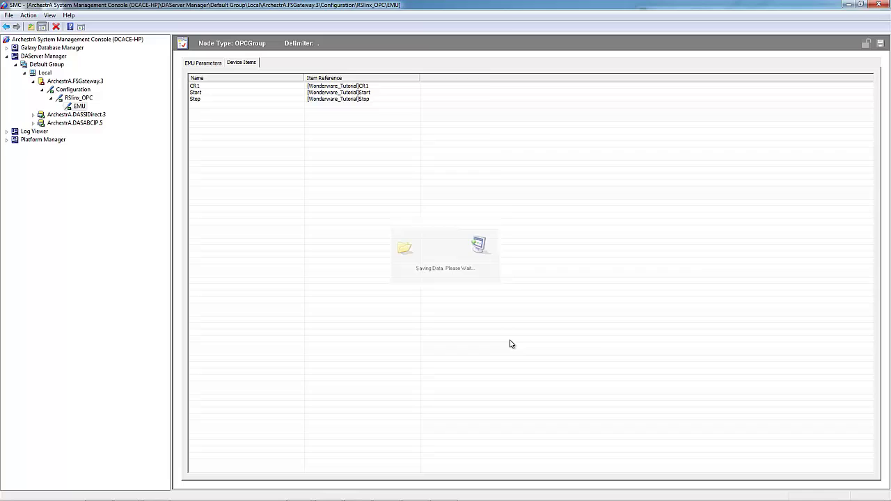
# - Run Activate Server on ArchestrA.FSGateway.3, then minimize the SMC window
pyautogui.rightClick(61, 82)
pyautogui.click(55, 82)
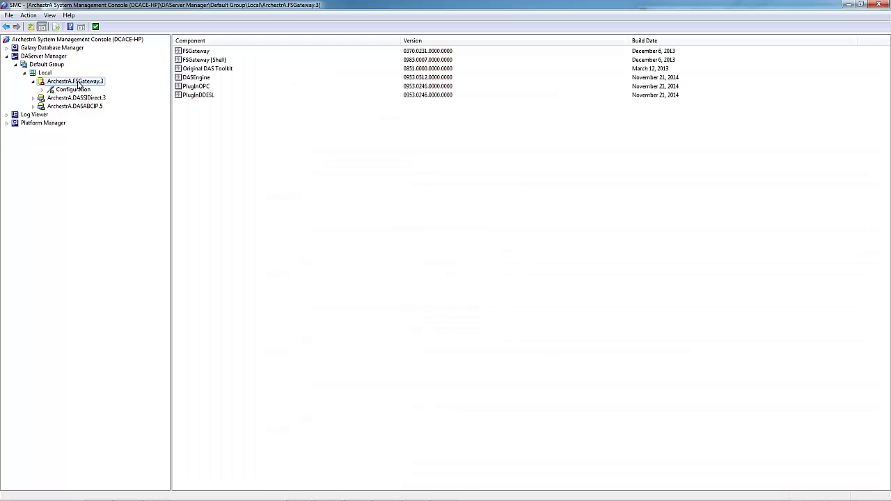
pyautogui.rightClick(74, 83)
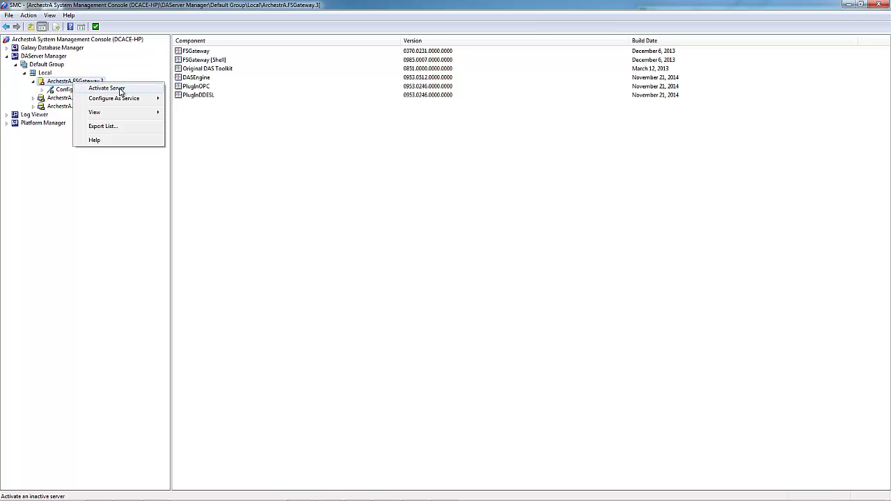
pyautogui.click(108, 88)
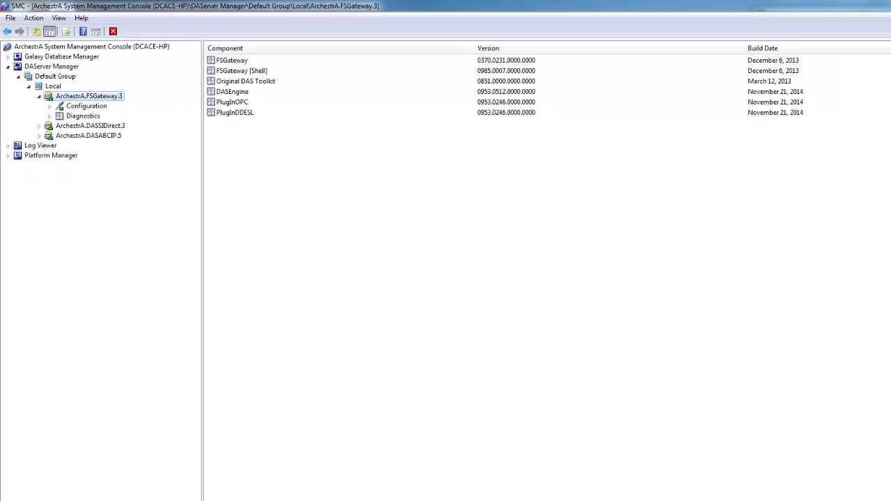
pyautogui.click(849, 6)
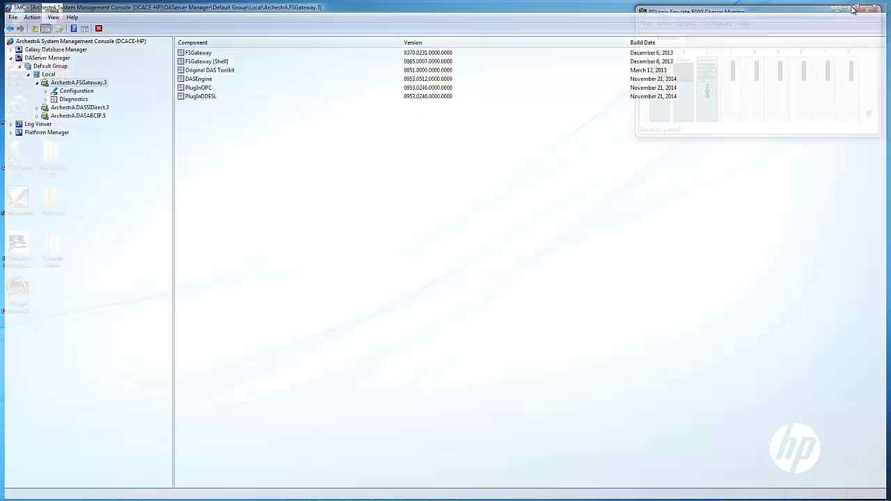
# - Launch ArchestrA IDE and define a new galaxy Wonderware_Tut of type Base_InTouch.cab
pyautogui.moveTo(330, 493)
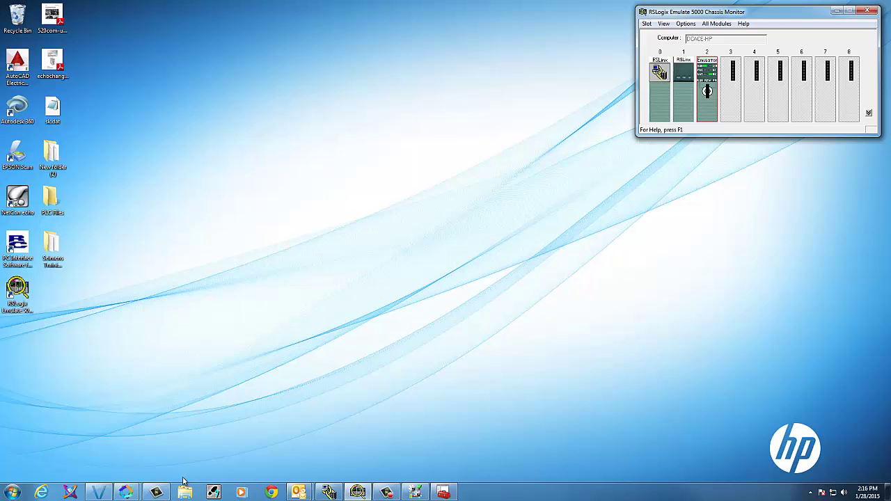
pyautogui.click(70, 493)
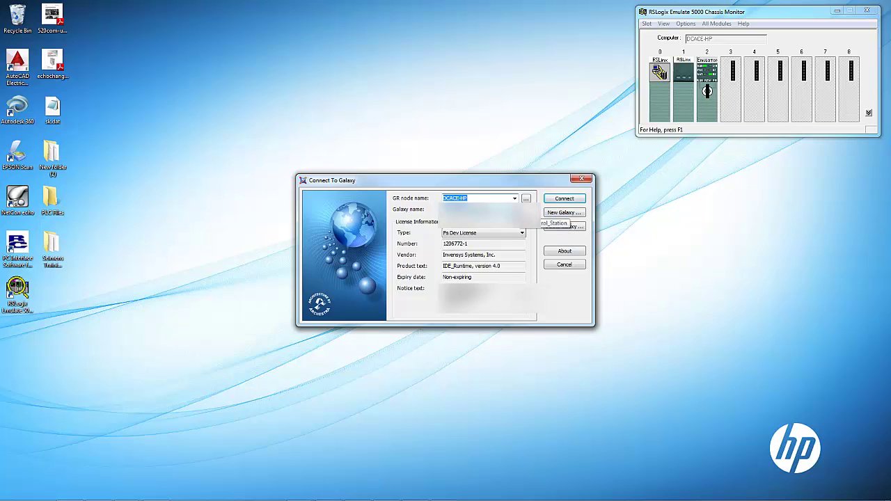
pyautogui.click(550, 215)
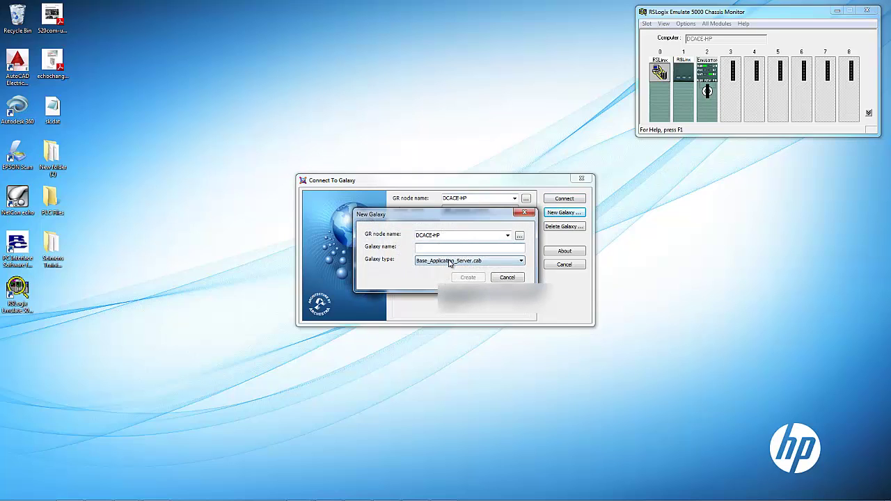
pyautogui.write('Wonderware_Tut')
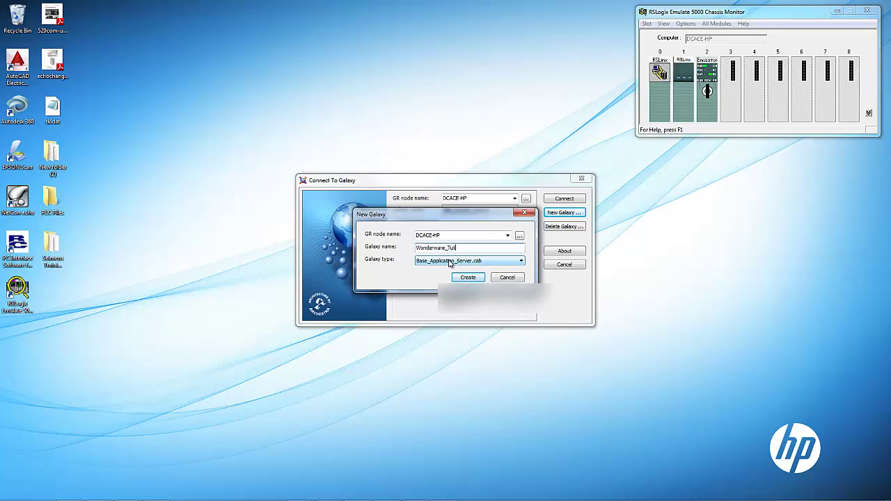
pyautogui.click(449, 262)
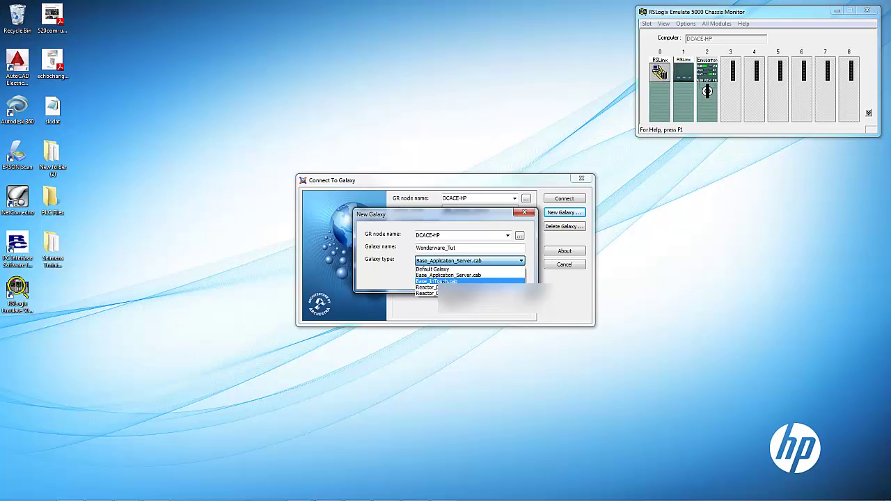
pyautogui.click(439, 281)
# - Create the galaxy, dismiss the creation report, and connect to Wonderware_Tut
pyautogui.click(471, 278)
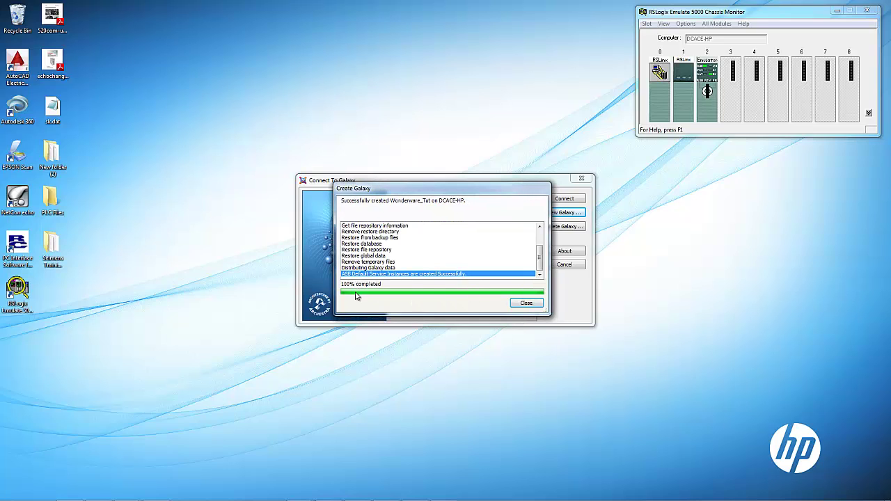
pyautogui.click(527, 304)
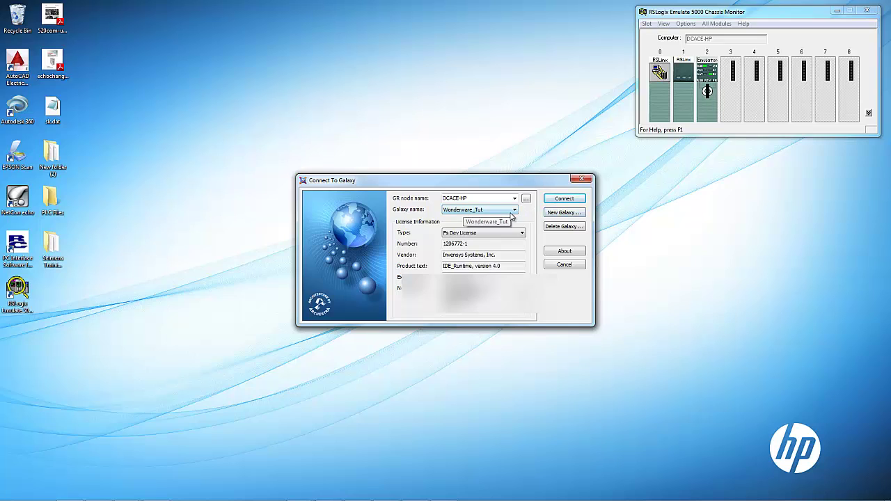
pyautogui.click(570, 200)
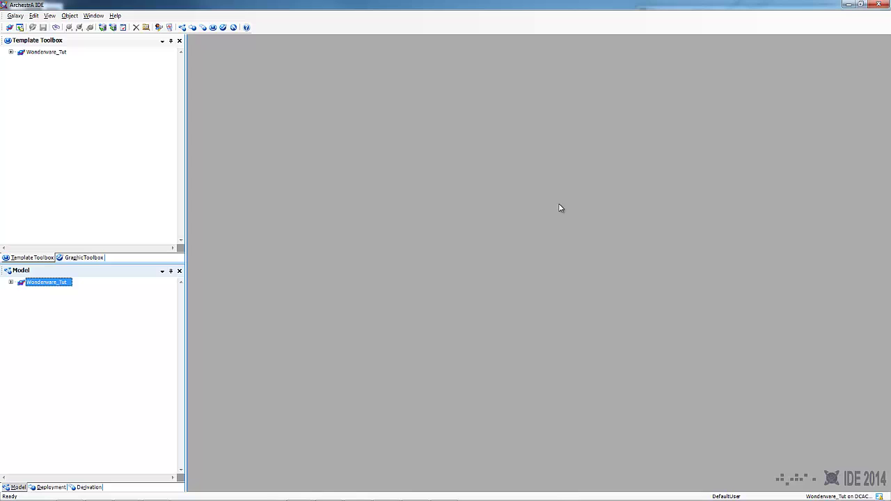
# - Derive a new template from $InTouchViewApp under System and name it $Wonderware_Tut
pyautogui.click(10, 52)
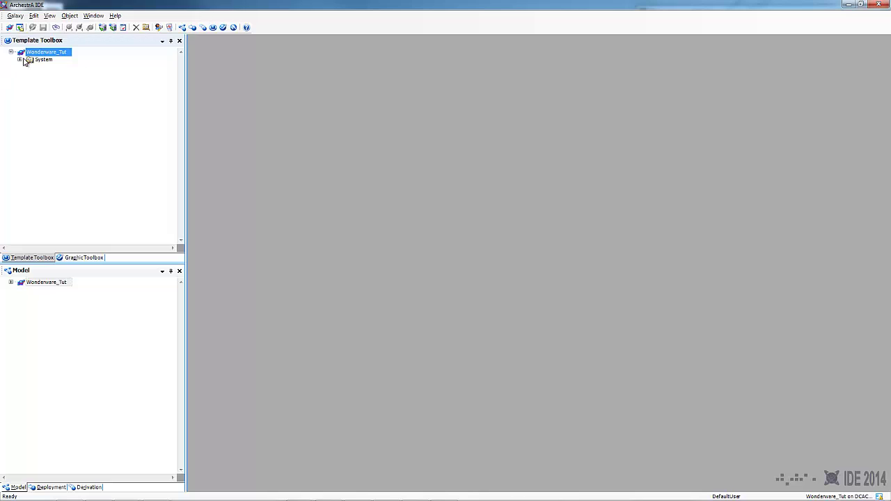
pyautogui.click(20, 60)
pyautogui.click(63, 69)
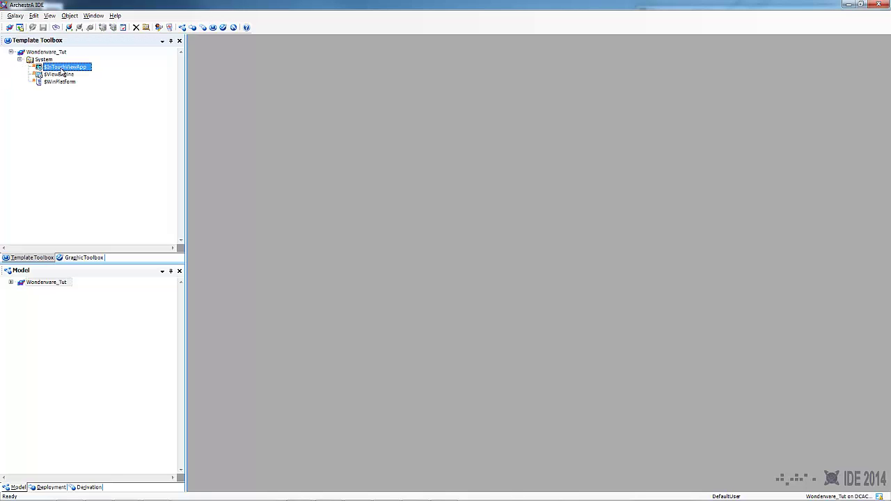
pyautogui.rightClick(63, 68)
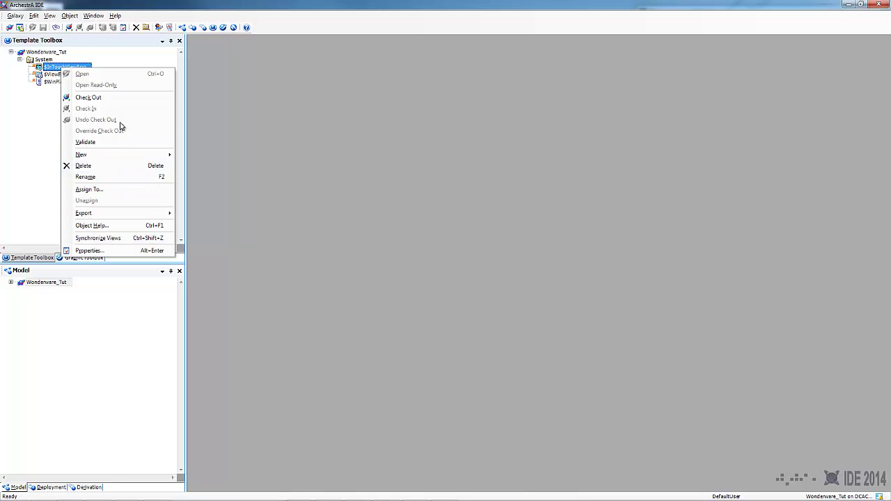
pyautogui.moveTo(113, 156)
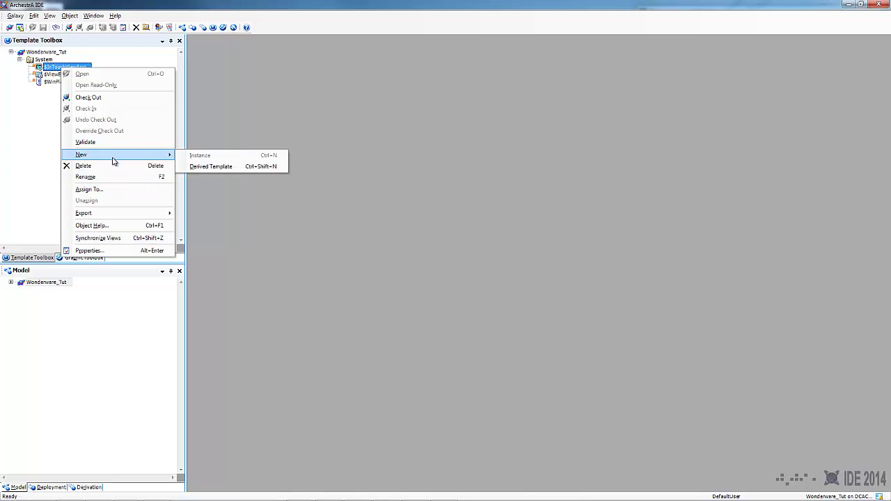
pyautogui.click(202, 168)
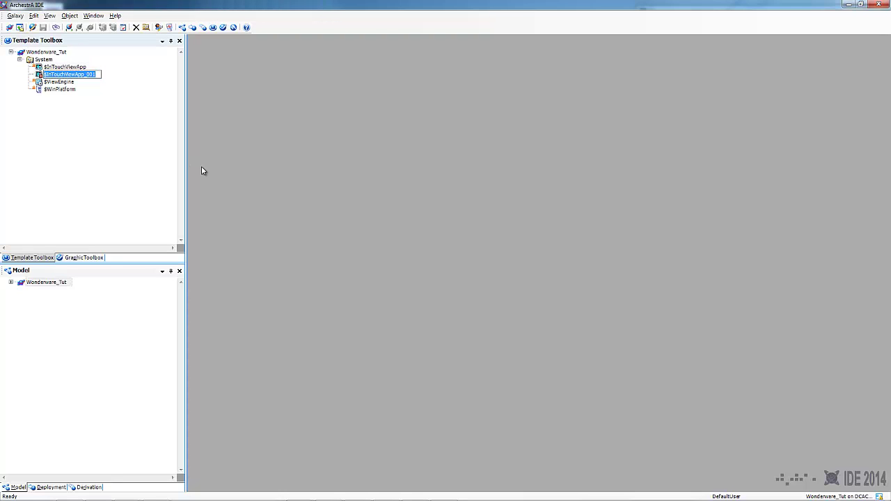
pyautogui.write('Wonderware_Tut')
pyautogui.press('Return')
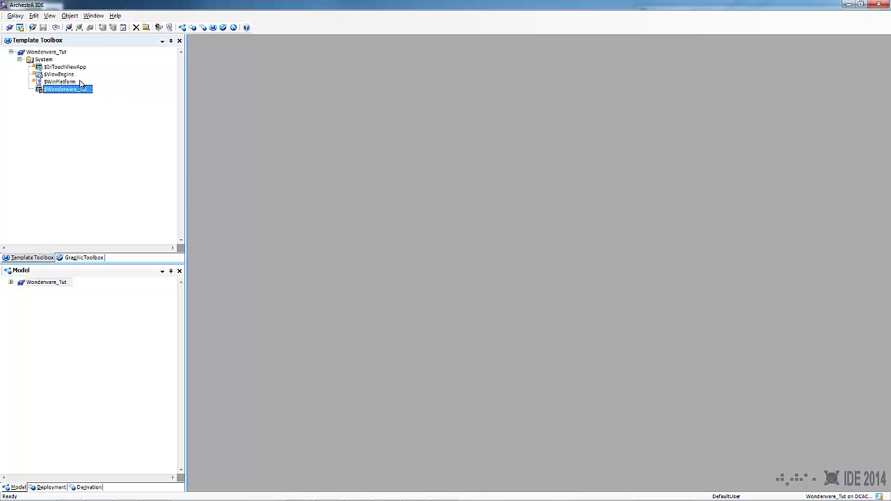
# - Open $Wonderware_Tut as a new InTouch application, removing the $ so it's named Wonderware_Tut
pyautogui.rightClick(78, 94)
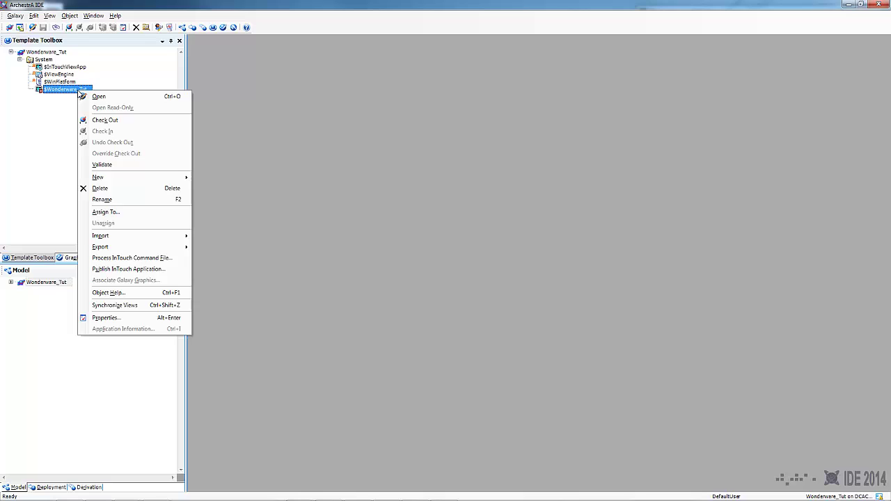
pyautogui.click(57, 95)
pyautogui.doubleClick(53, 89)
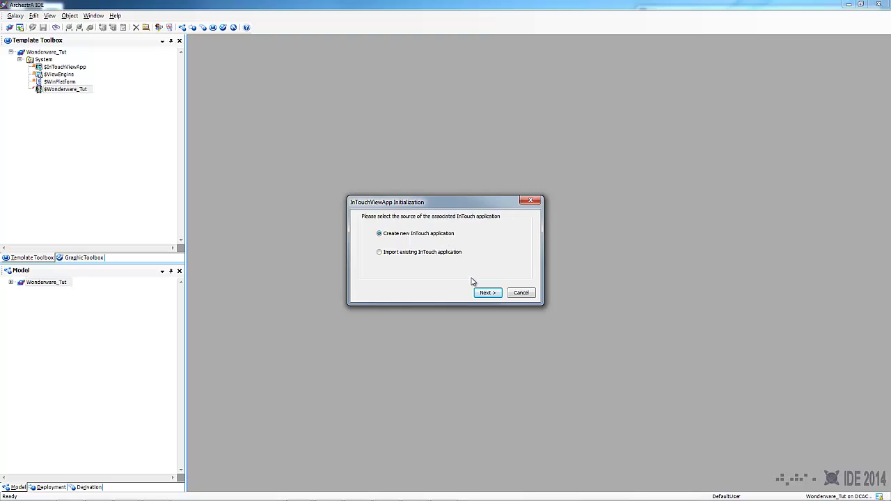
pyautogui.click(492, 294)
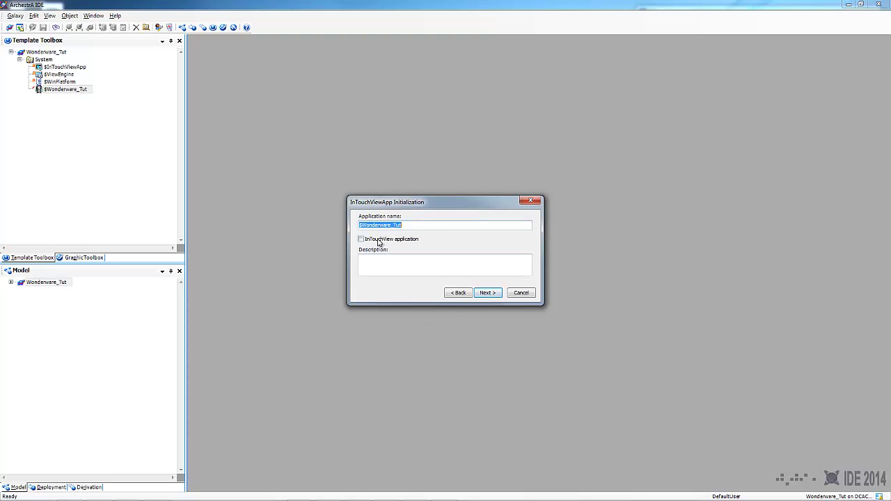
pyautogui.click(362, 225)
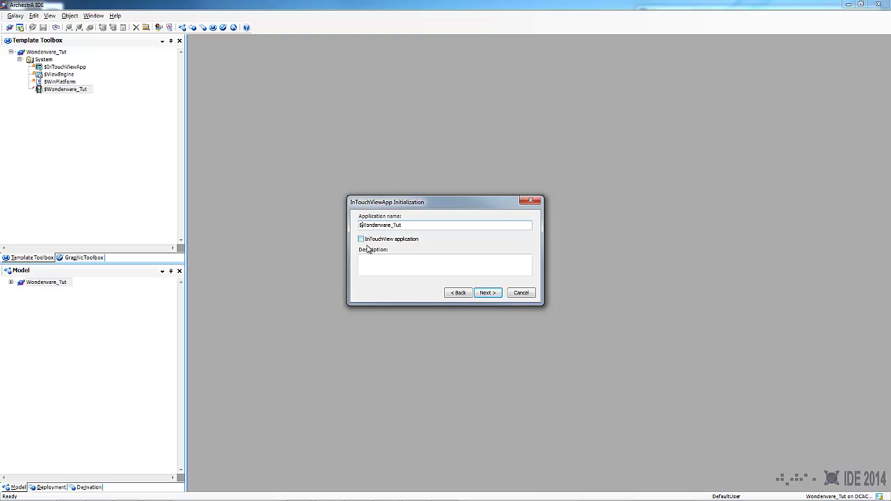
pyautogui.press('BackSpace')
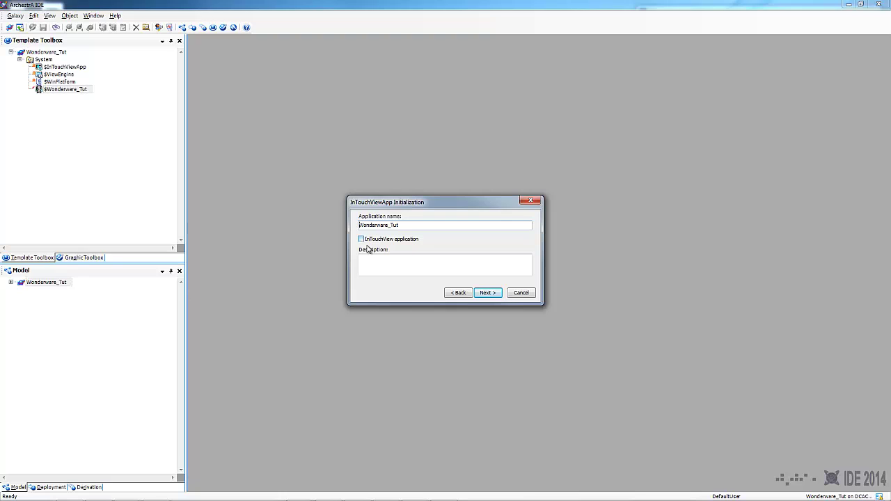
pyautogui.click(495, 294)
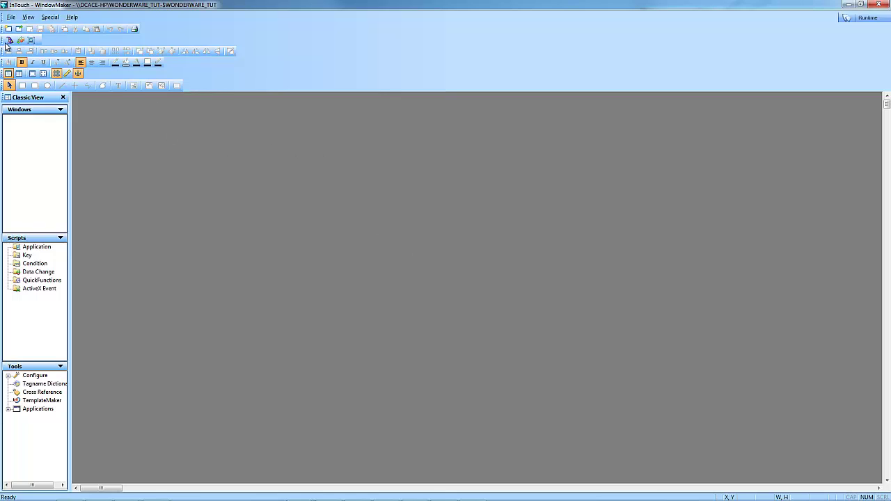
# - Dock the four loose toolbars onto the top rows and select Access Names under Configure
pyautogui.moveTo(4, 40); pyautogui.dragTo(138, 31)
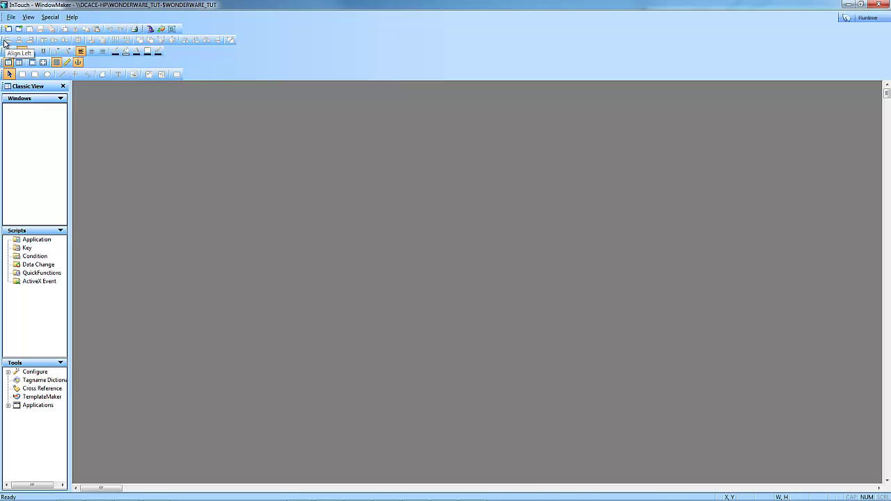
pyautogui.moveTo(4, 40); pyautogui.dragTo(175, 29)
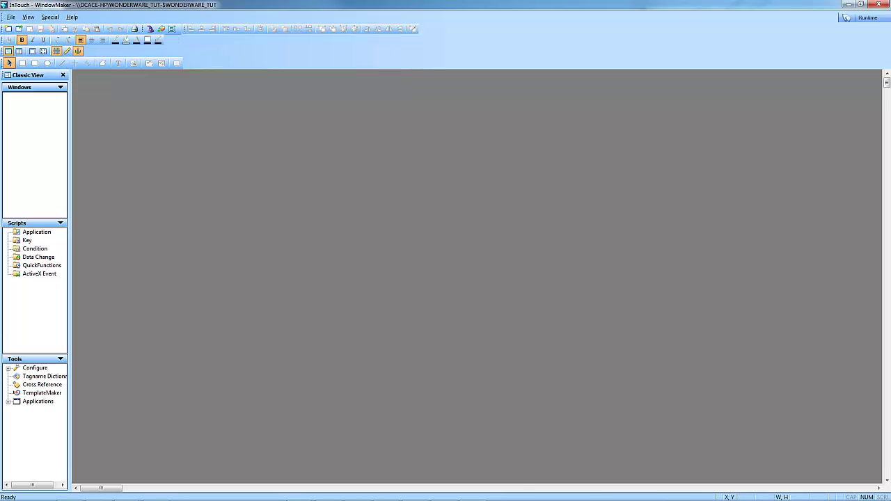
pyautogui.moveTo(4, 40)
pyautogui.mouseDown()
pyautogui.moveTo(15, 49)
pyautogui.moveTo(313, 47)
pyautogui.moveTo(369, 28)
pyautogui.mouseUp()
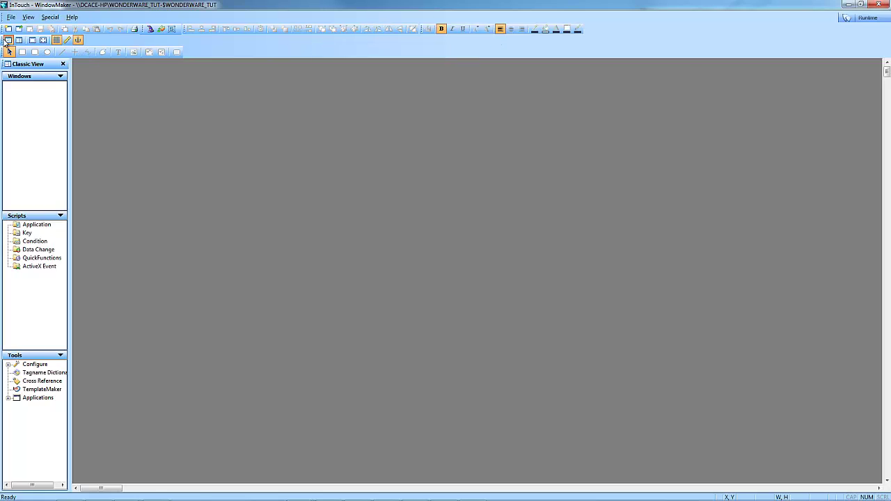
pyautogui.moveTo(5, 42); pyautogui.dragTo(537, 32)
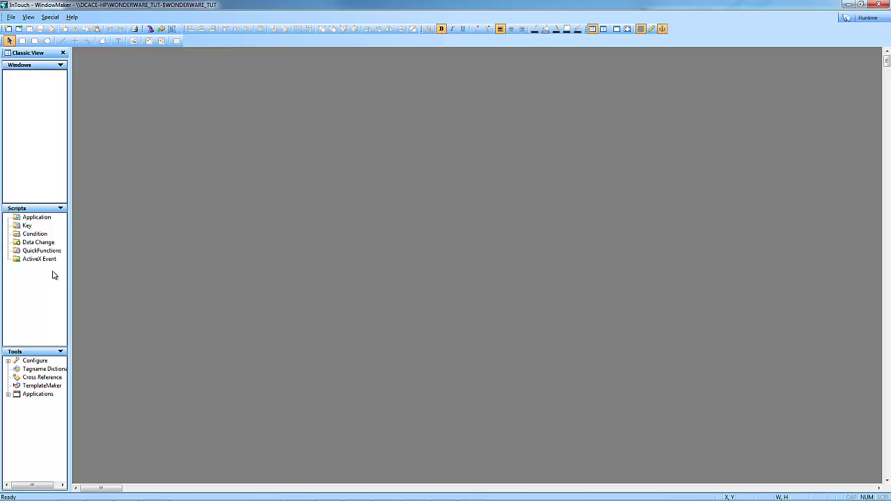
pyautogui.click(9, 361)
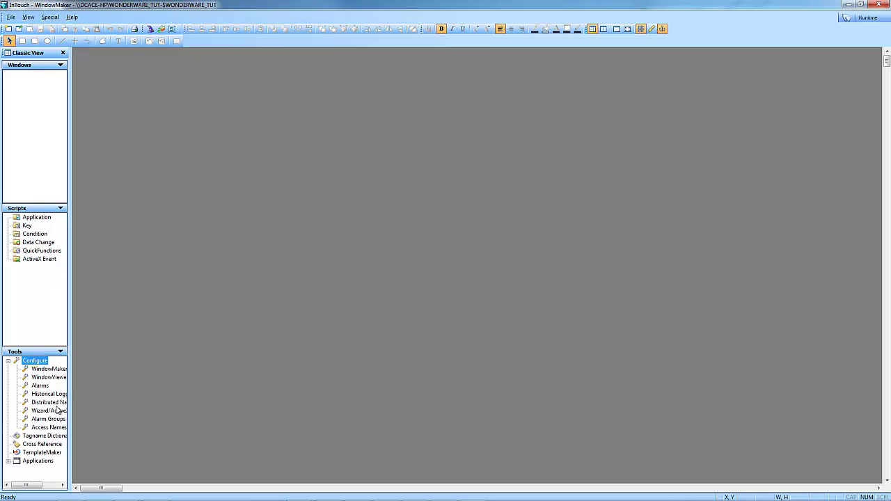
pyautogui.click(49, 427)
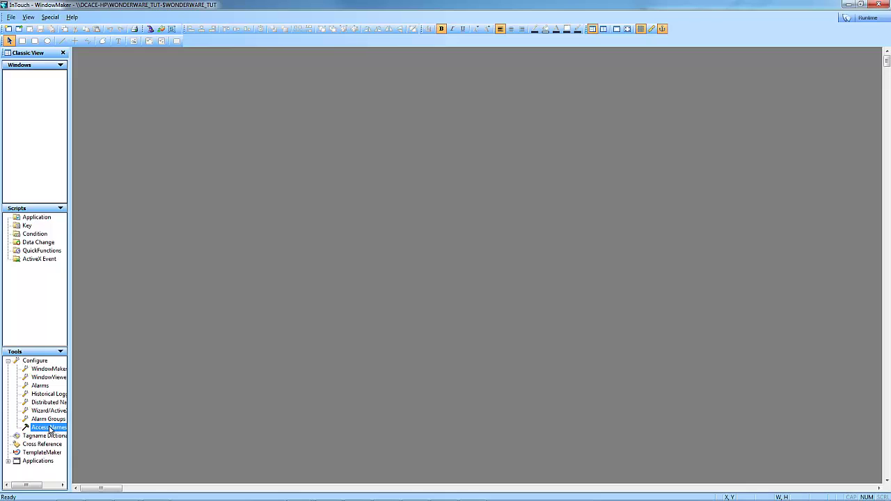
# - Inspect the OPC access name's settings (FSGateway, topic OPC_DeviceGroup), then switch to SMC
pyautogui.doubleClick(49, 428)
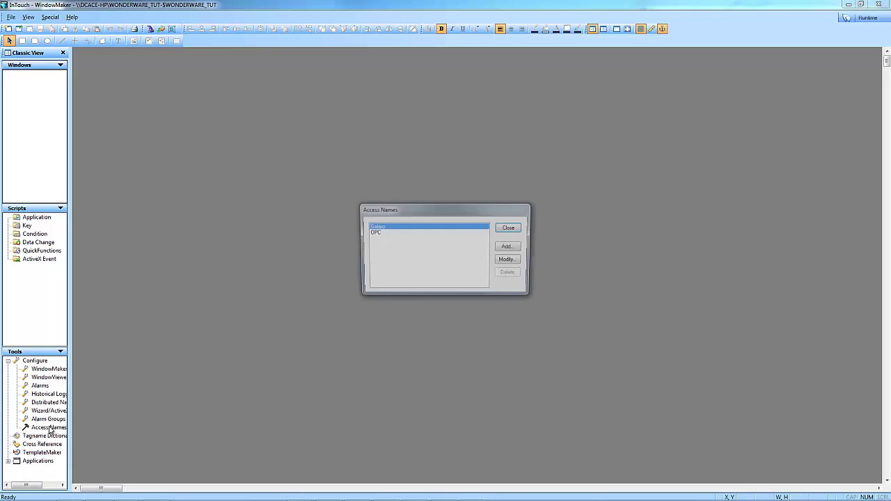
pyautogui.click(376, 233)
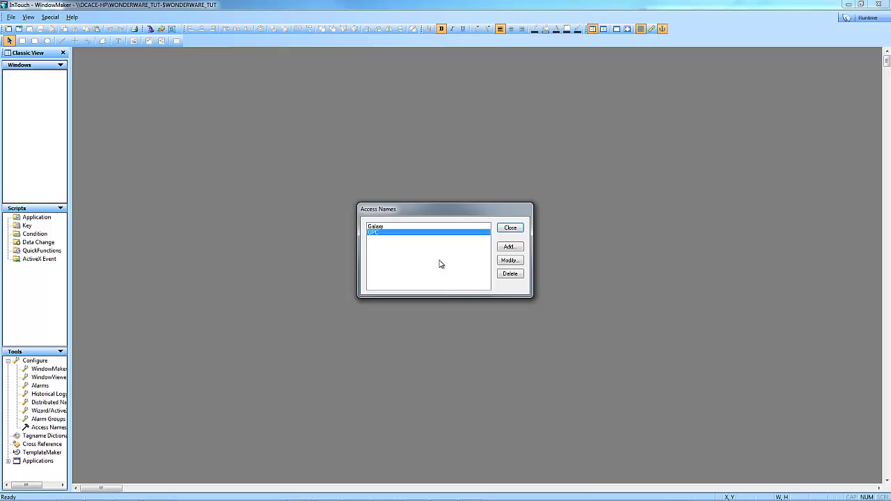
pyautogui.click(510, 260)
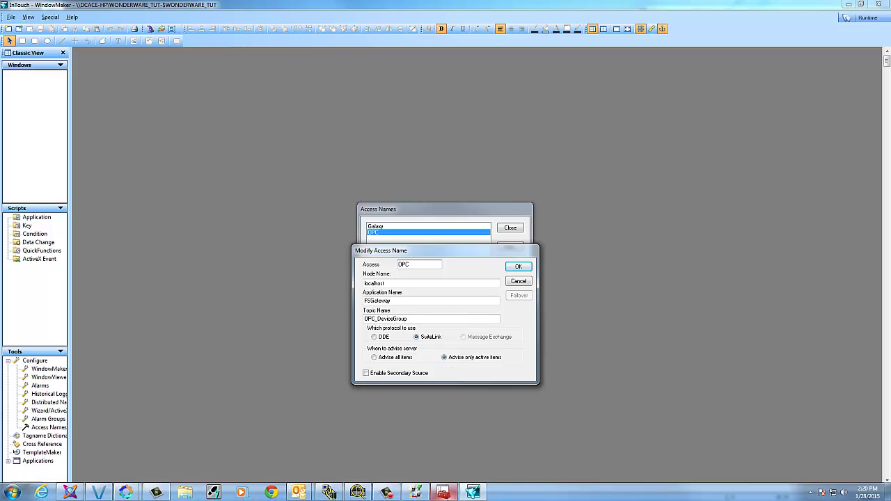
pyautogui.click(446, 494)
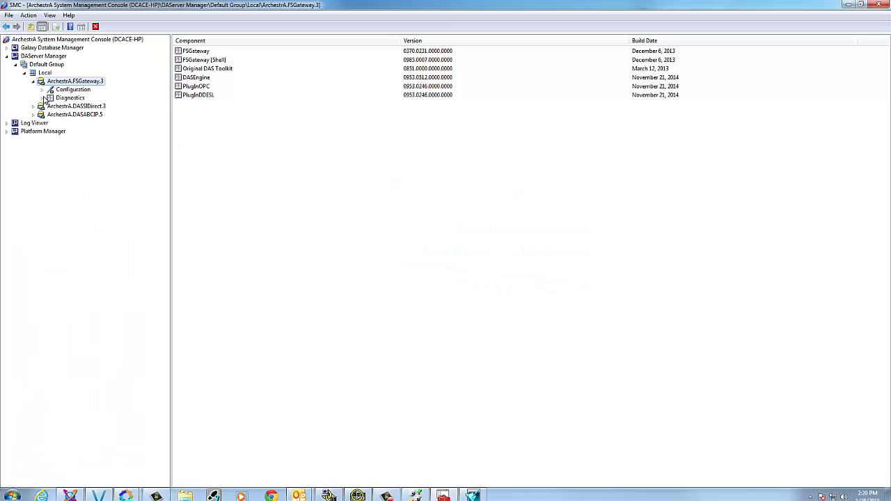
# - Launch the System Management Console from the Wonderware program group in the Start menu
pyautogui.click(14, 493)
pyautogui.click(34, 451)
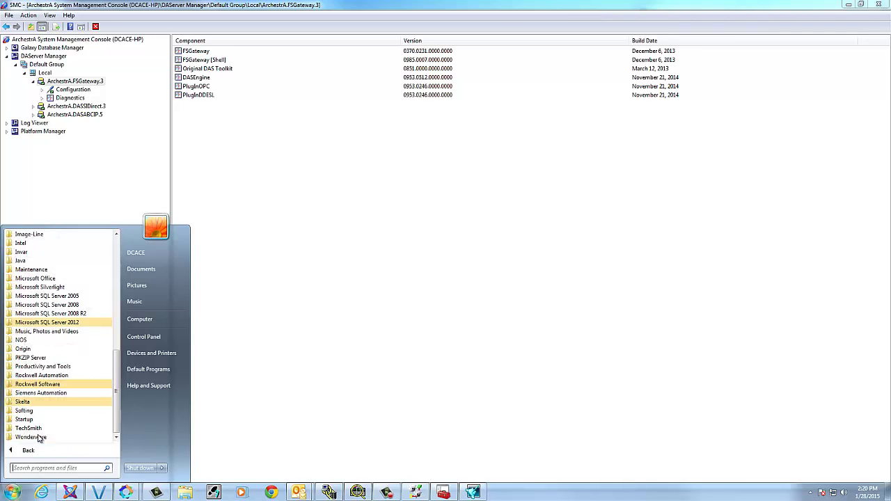
pyautogui.click(36, 438)
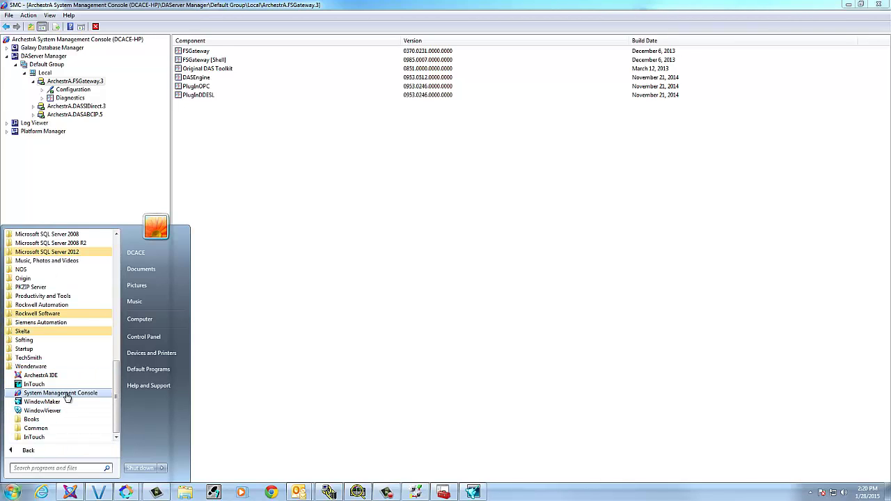
pyautogui.click(418, 252)
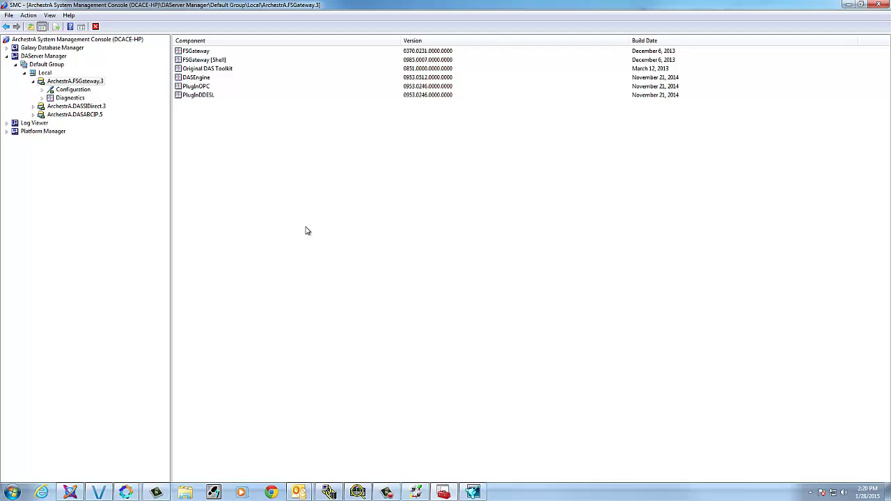
# - Go to FSGateway Configuration > RSlinx_OPC > EMU and copy its device group name RSlinx_OPC_EMU
pyautogui.click(41, 91)
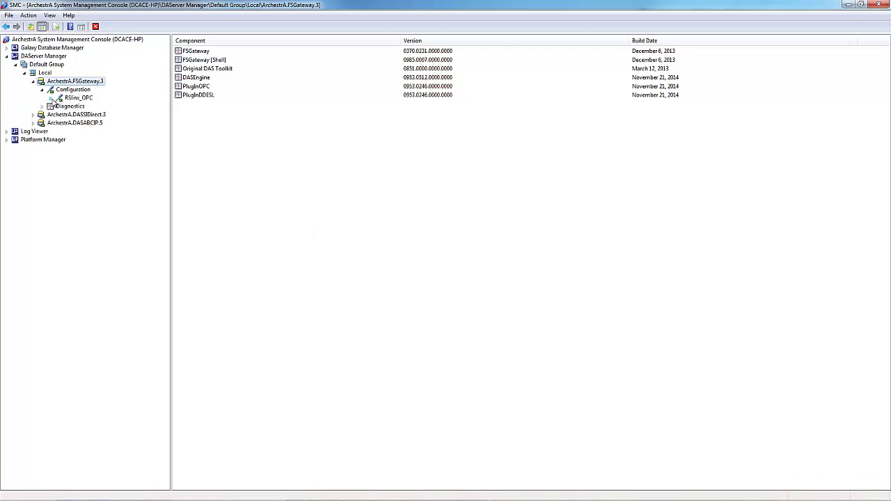
pyautogui.click(64, 98)
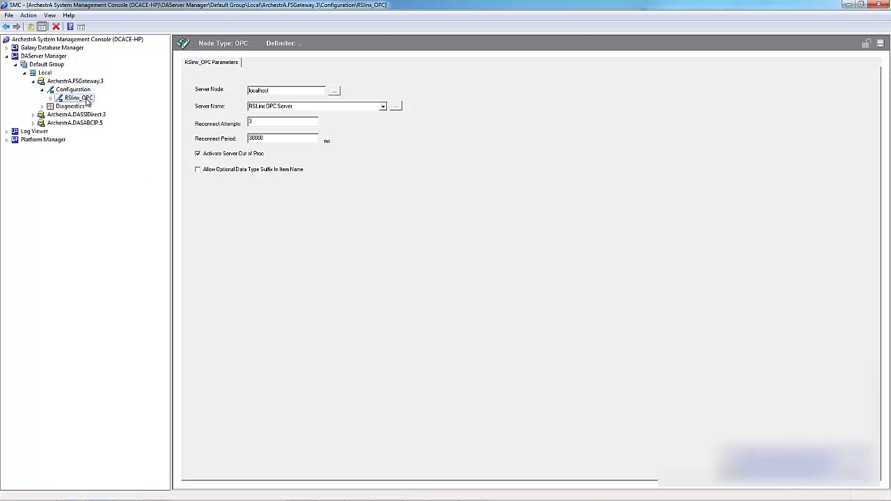
pyautogui.click(51, 98)
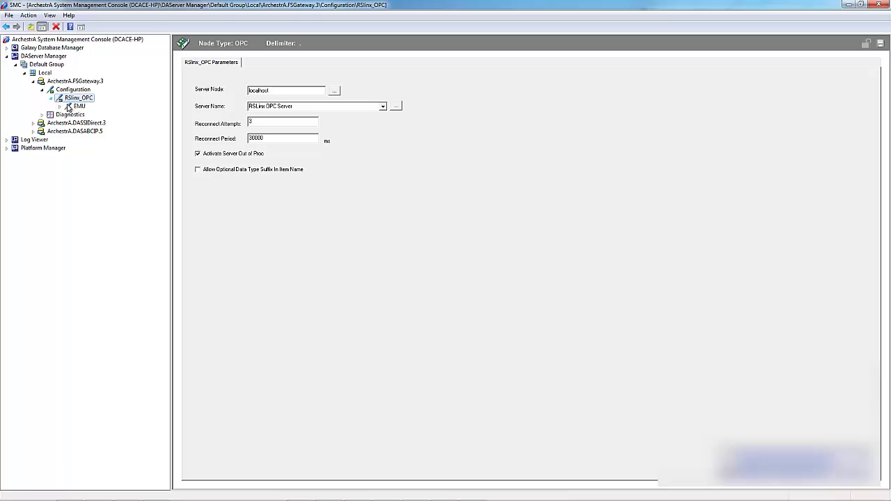
pyautogui.click(80, 106)
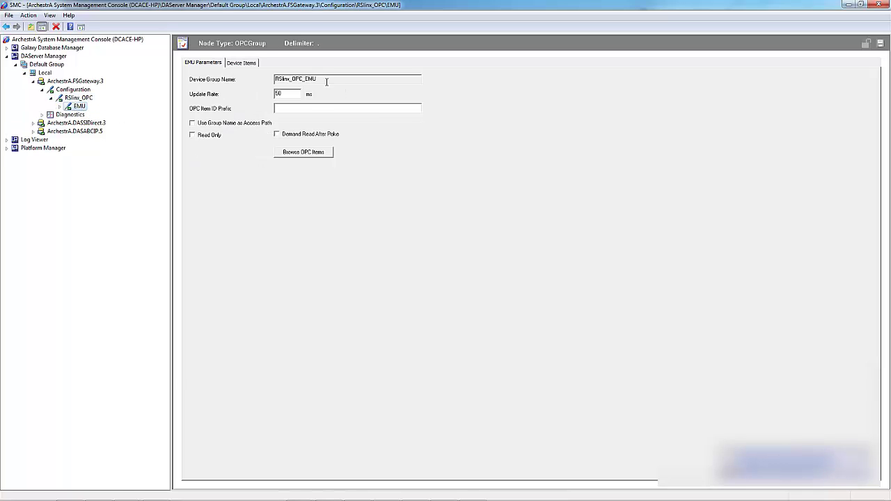
pyautogui.moveTo(319, 80); pyautogui.dragTo(282, 81)
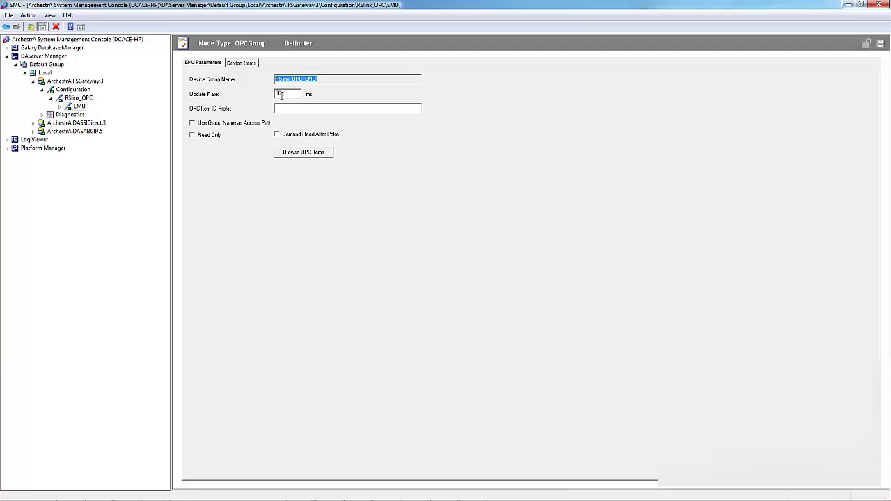
pyautogui.hotkey('ctrl', 'c')
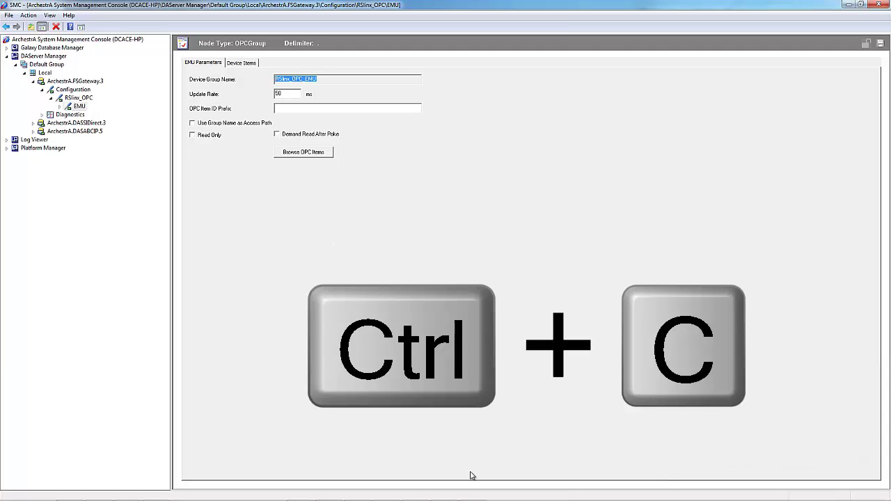
pyautogui.moveTo(453, 496)
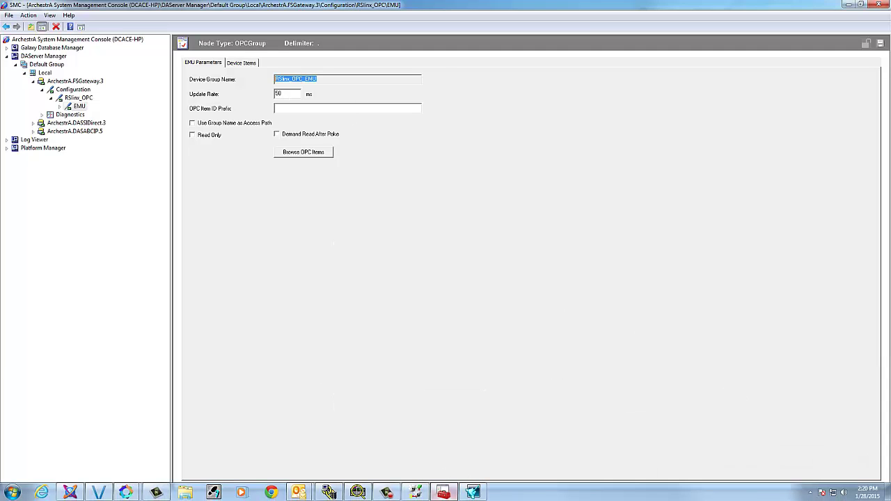
# - Replace the OPC topic name with RSlinx_OPC_EMU, confirm, and close the Access Names list
pyautogui.click(474, 492)
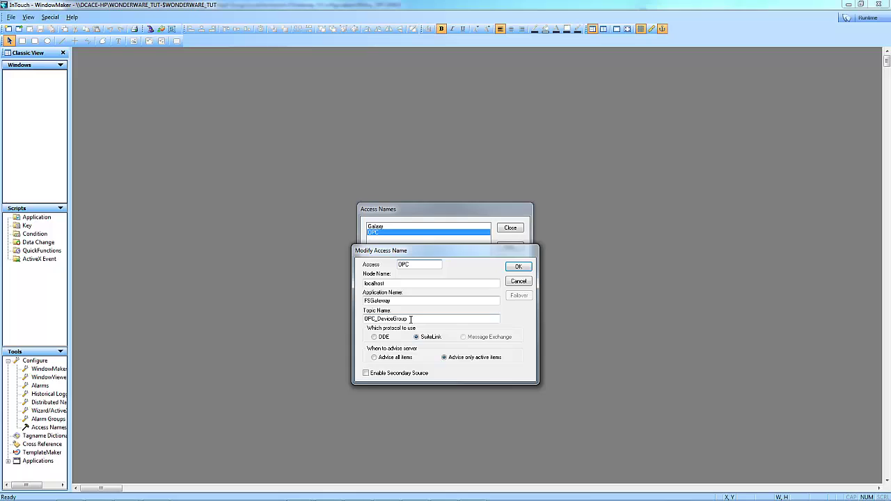
pyautogui.moveTo(411, 318); pyautogui.dragTo(327, 334)
pyautogui.hotkey('ctrl', 'v')
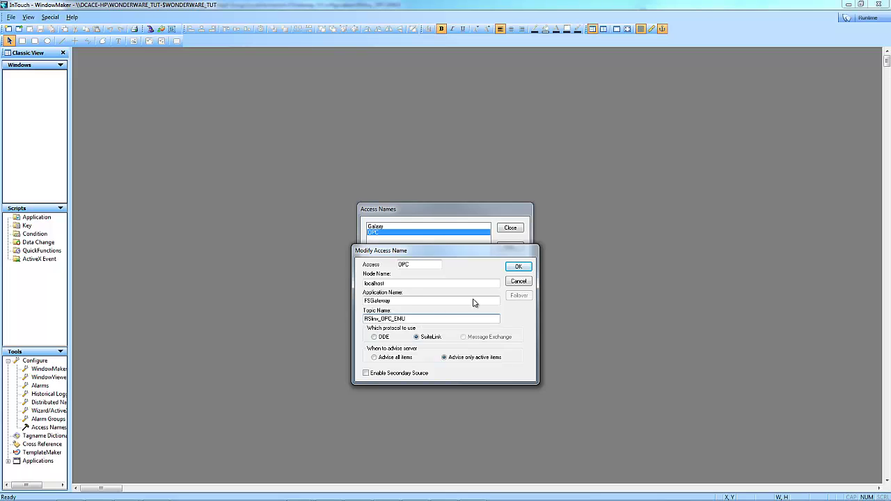
pyautogui.click(515, 268)
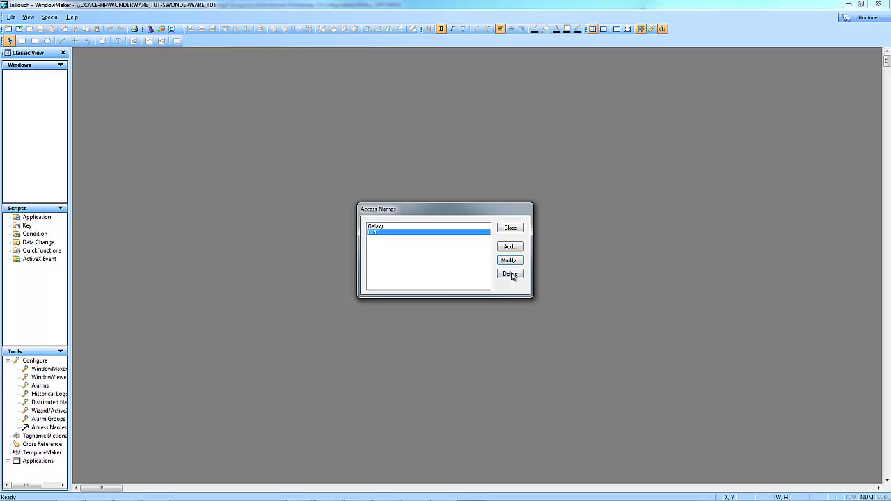
pyautogui.click(510, 228)
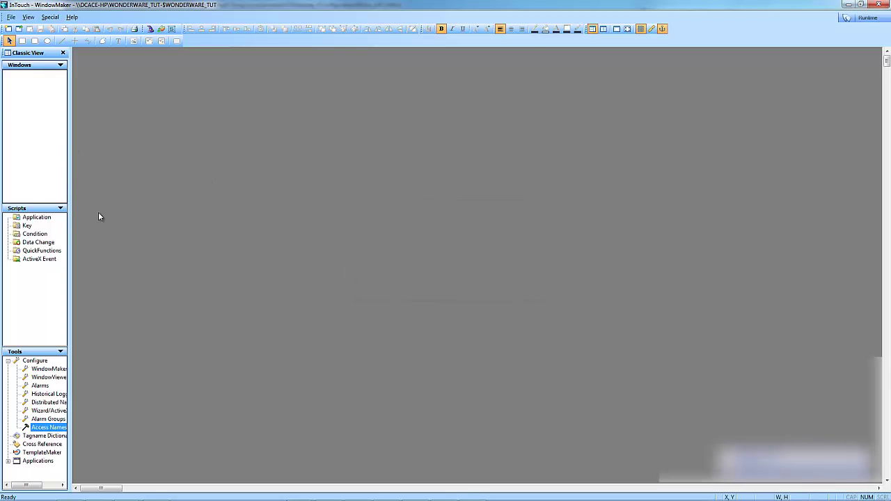
pyautogui.moveTo(297, 491); pyautogui.dragTo(293, 473)
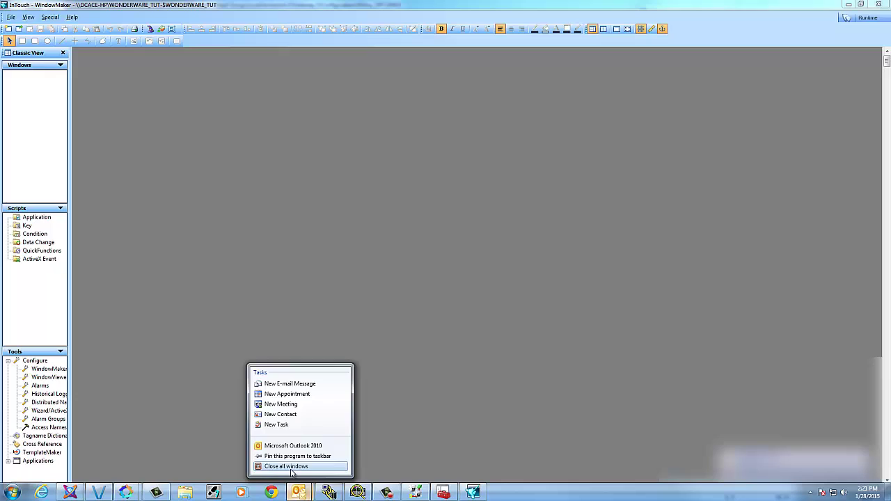
# - Close Outlook, then add a window named Main with width and height set to 1000
pyautogui.click(291, 468)
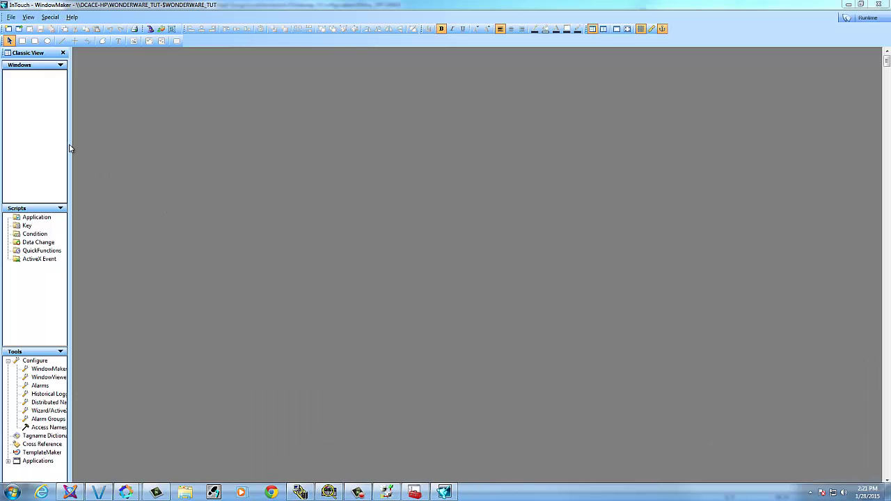
pyautogui.rightClick(32, 121)
pyautogui.click(55, 127)
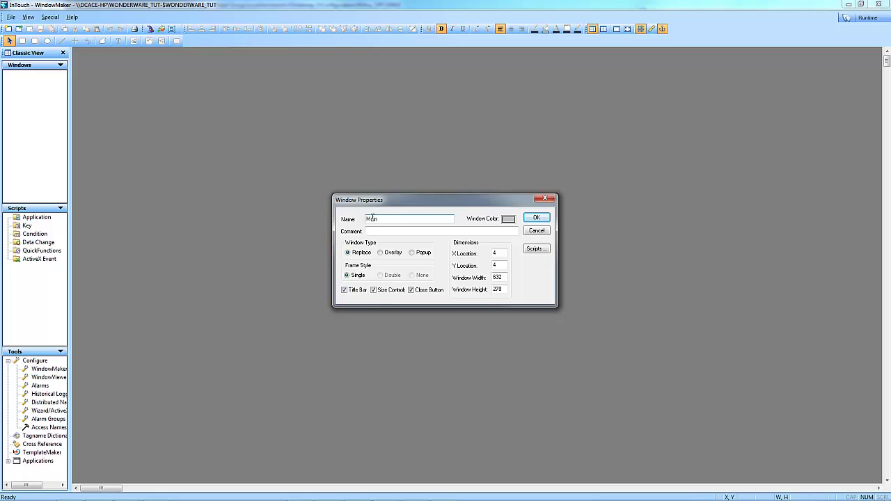
pyautogui.write('Main')
pyautogui.doubleClick(502, 277)
pyautogui.press('Tab')
pyautogui.write('100')
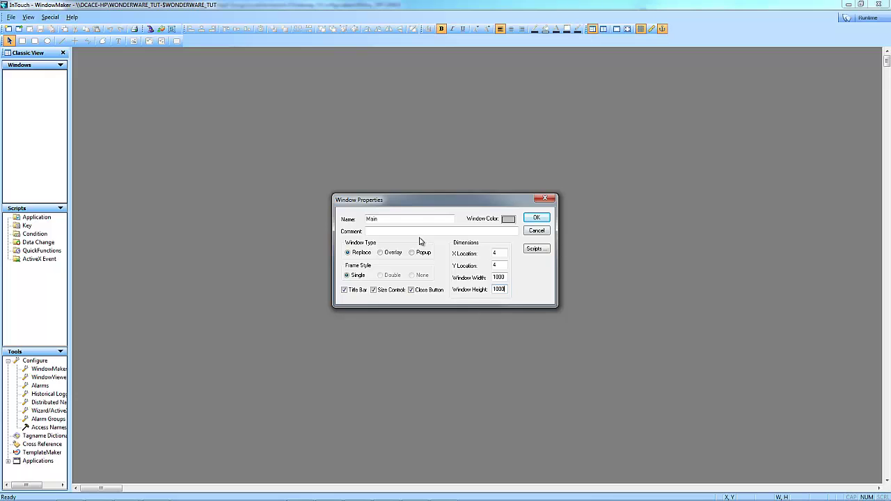
pyautogui.click(547, 218)
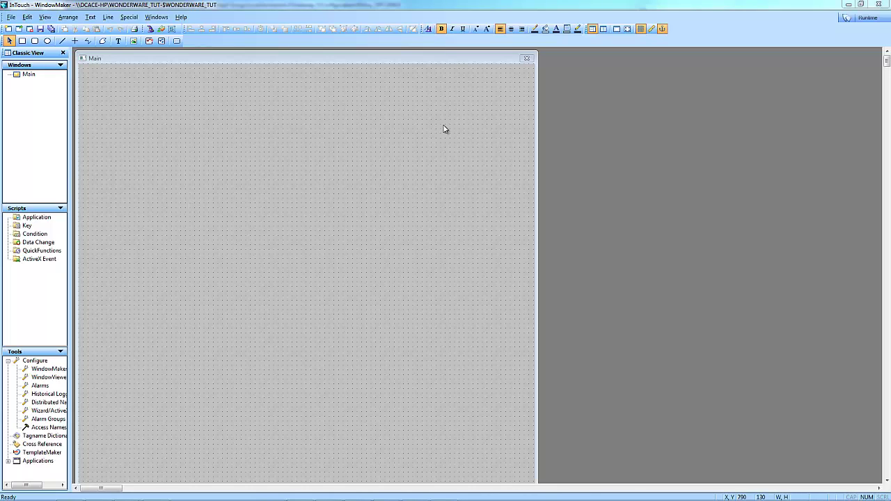
# - Embed the ButtonChromeMomentaryGreen button from Buttons > Black&Chrome on the Main window
pyautogui.click(162, 31)
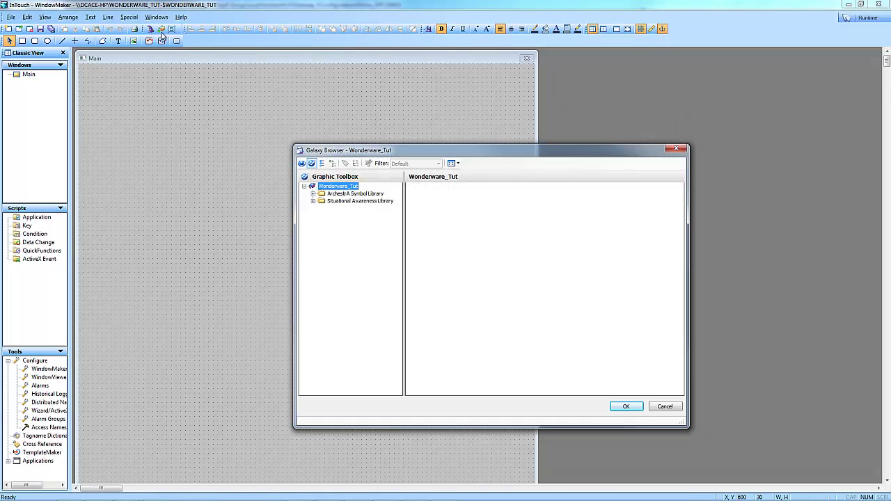
pyautogui.click(676, 148)
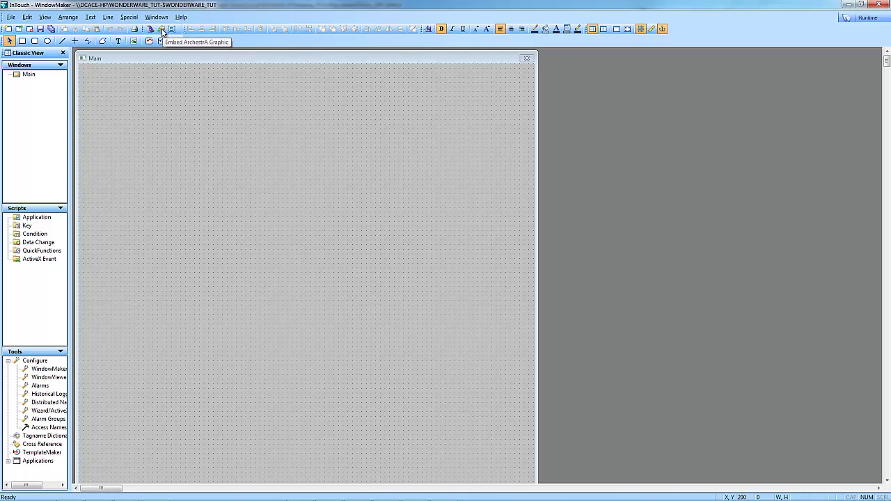
pyautogui.click(162, 31)
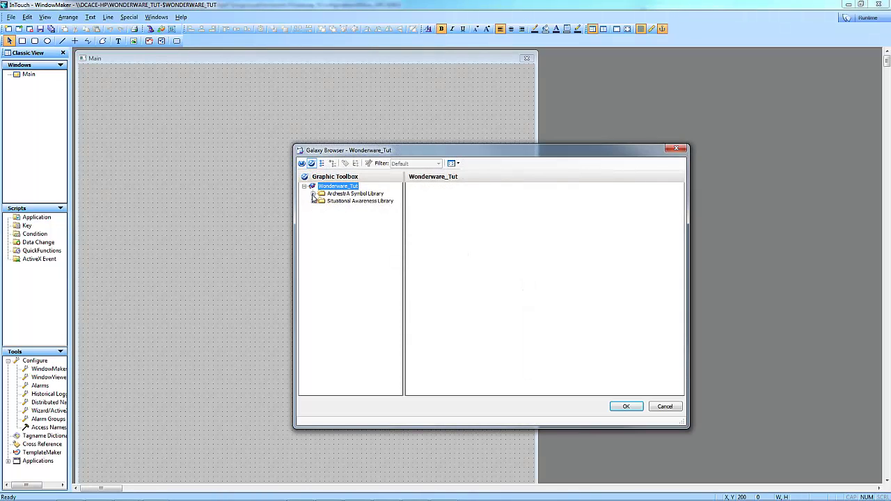
pyautogui.click(314, 193)
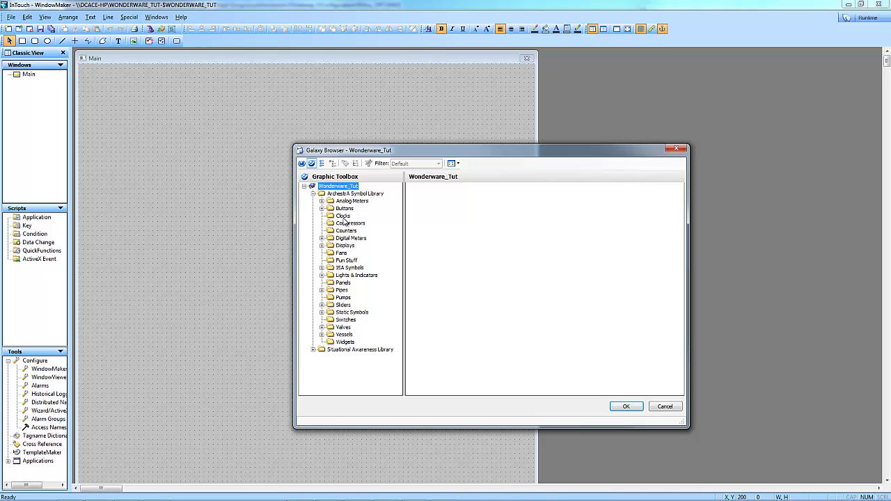
pyautogui.click(322, 208)
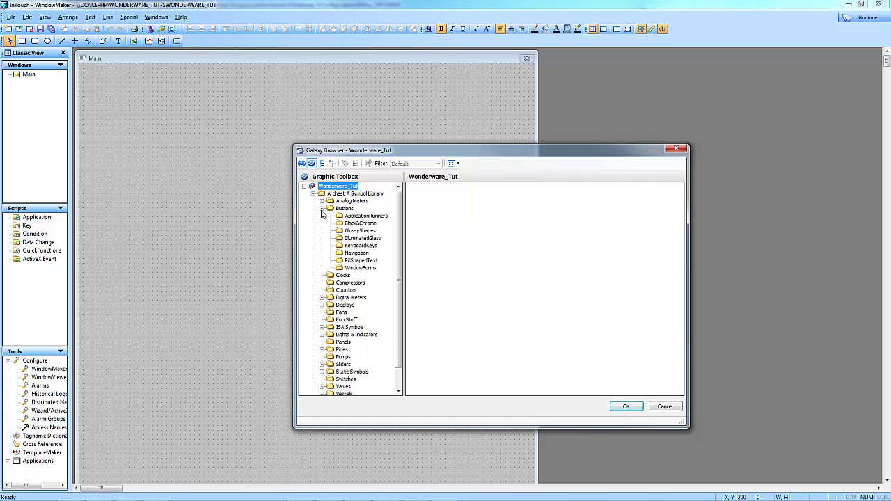
pyautogui.click(359, 224)
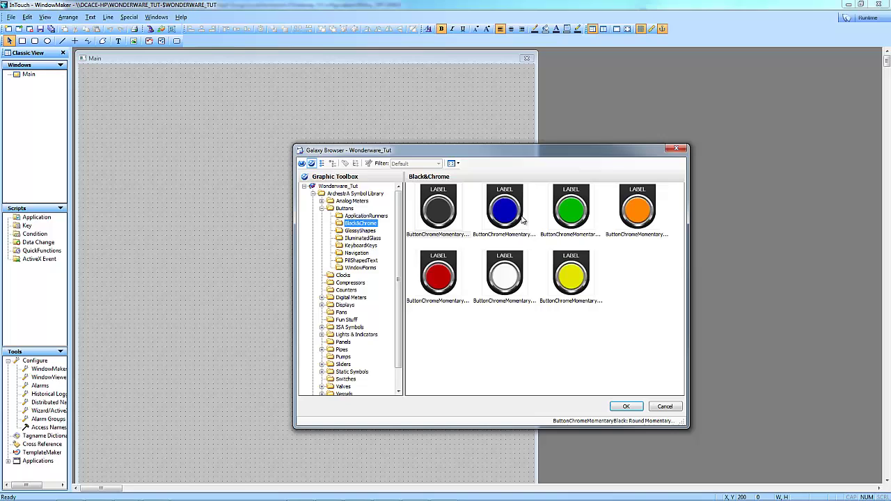
pyautogui.doubleClick(568, 216)
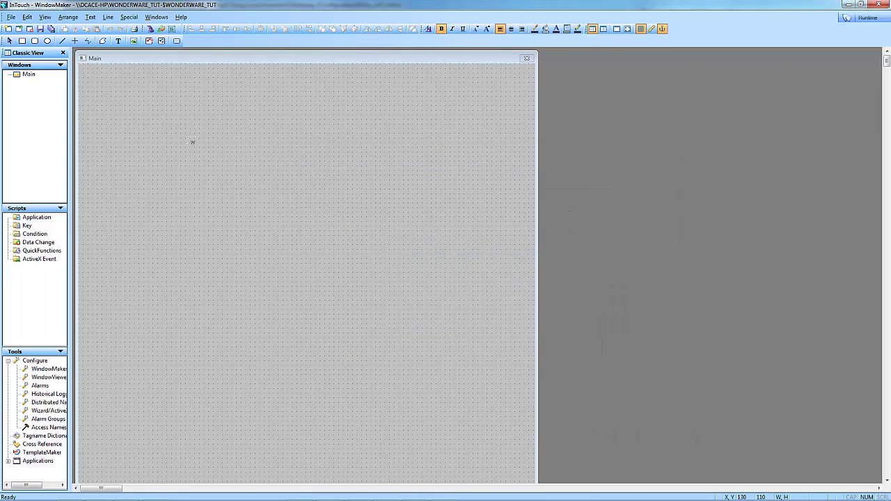
pyautogui.click(137, 141)
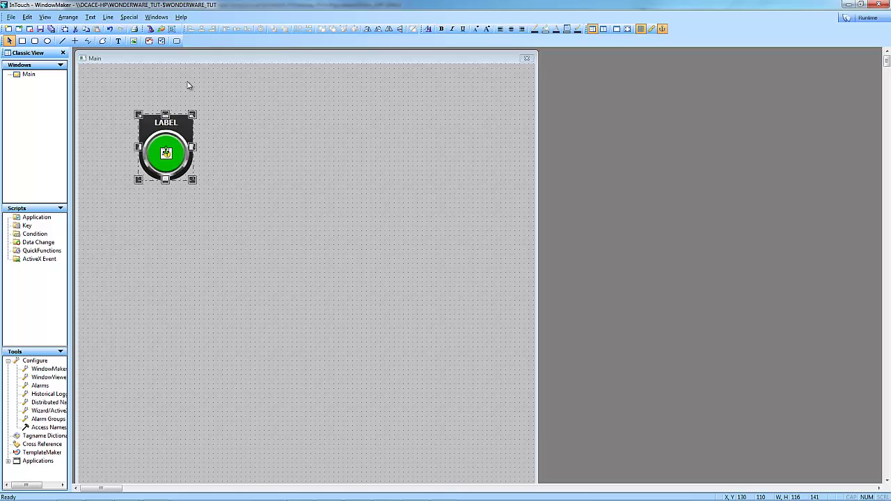
# - Place the red chrome momentary button beside the green one, aligned with it
pyautogui.click(161, 31)
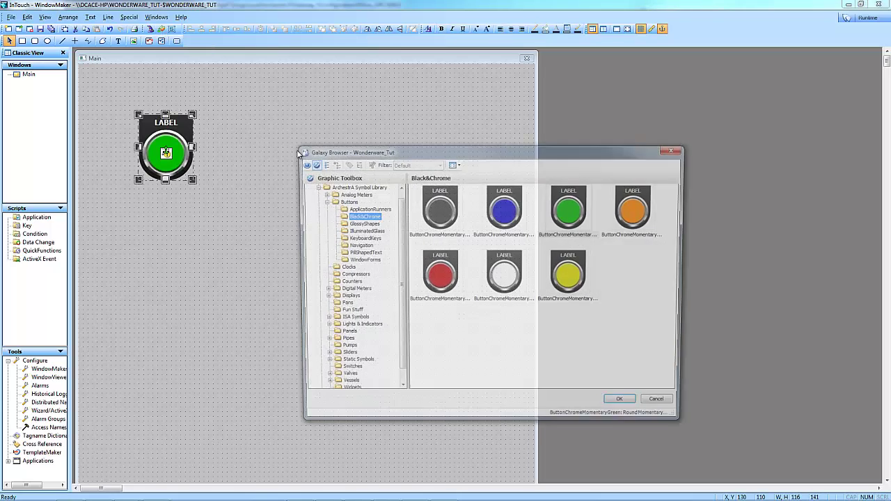
pyautogui.doubleClick(446, 278)
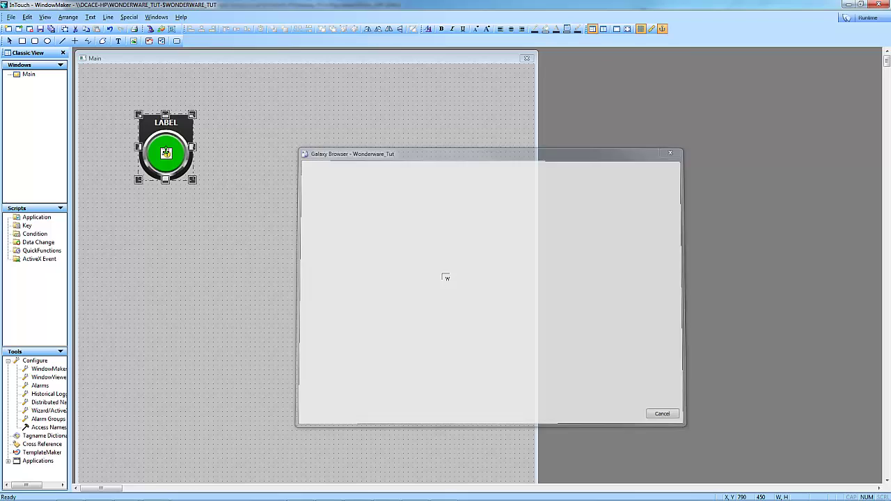
pyautogui.click(235, 111)
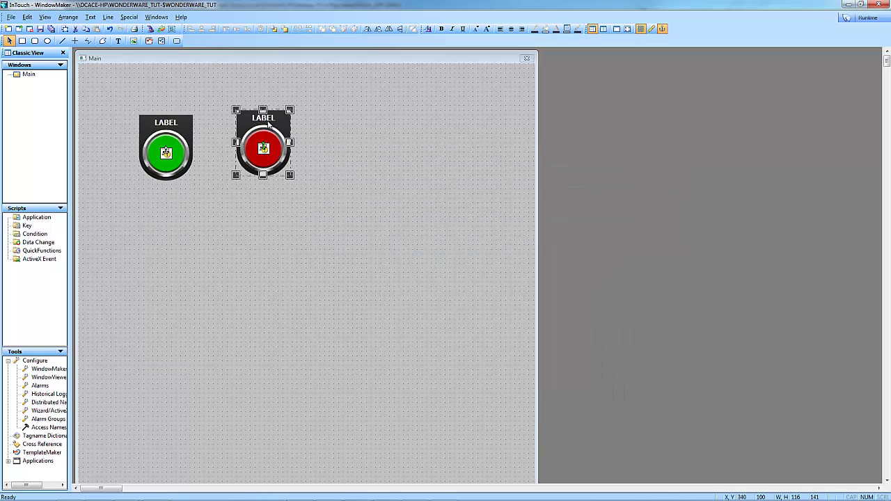
pyautogui.moveTo(268, 123); pyautogui.dragTo(265, 127)
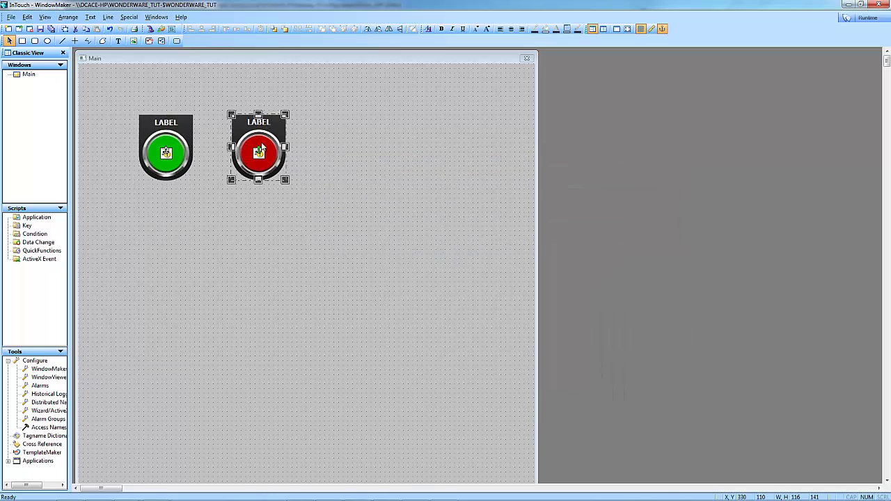
# - Place a StackLightSupportGreen stack light from Lights & Indicators > StackLights right of the red button
pyautogui.click(162, 31)
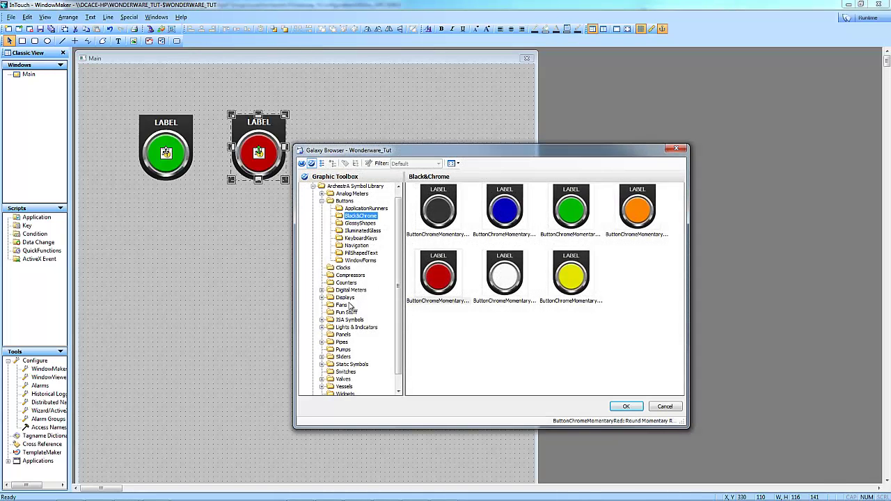
pyautogui.click(322, 327)
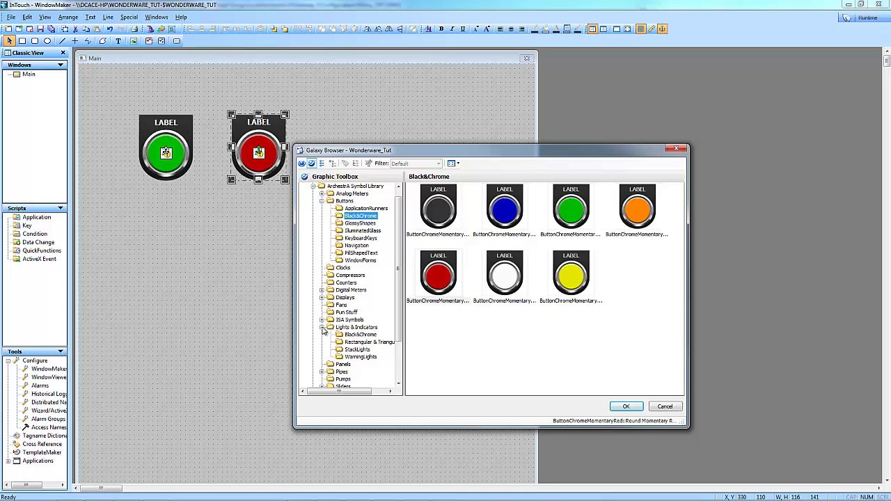
pyautogui.click(357, 349)
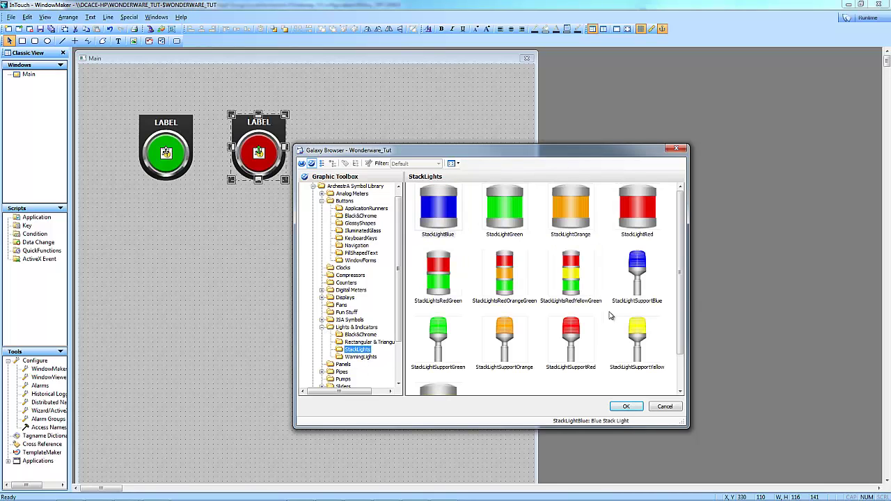
pyautogui.click(646, 286)
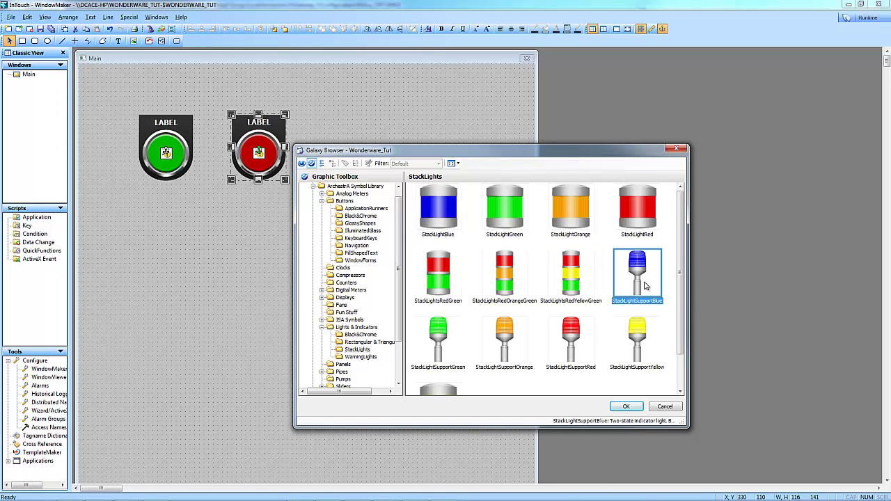
pyautogui.click(440, 352)
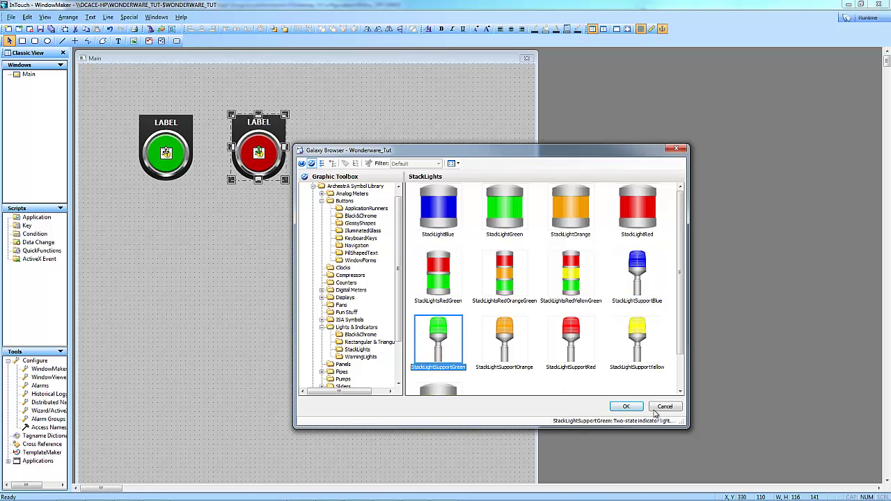
pyautogui.click(627, 408)
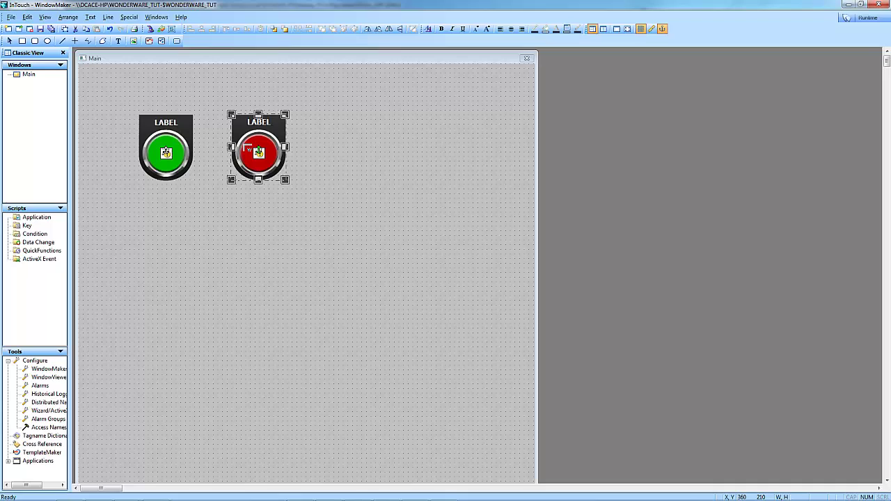
pyautogui.click(352, 116)
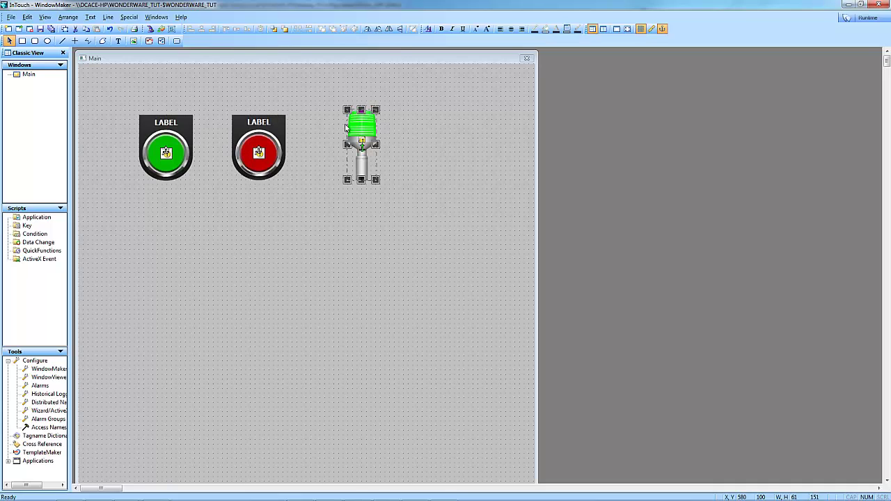
pyautogui.click(424, 214)
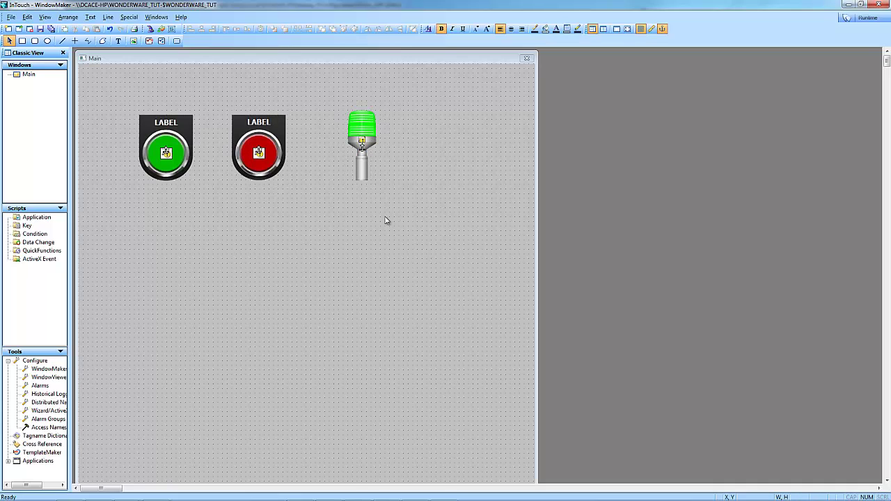
# - Set the green button's Value default to Start
pyautogui.doubleClick(167, 156)
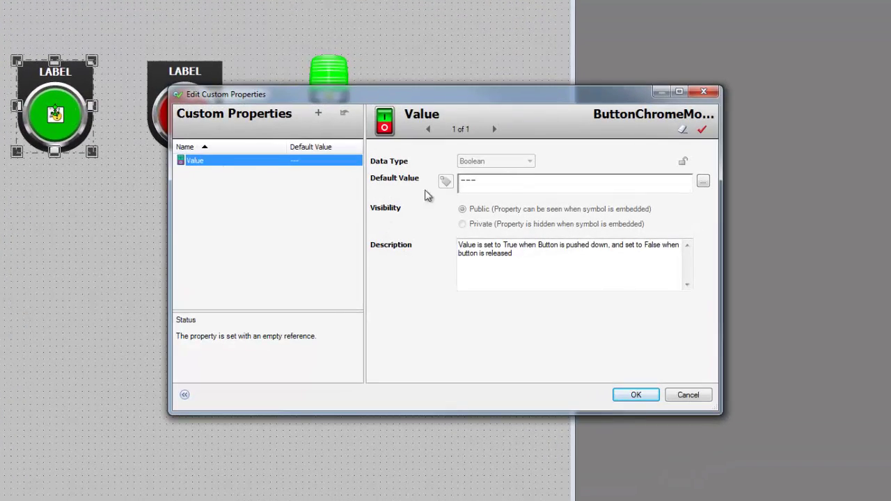
pyautogui.press('Tab')
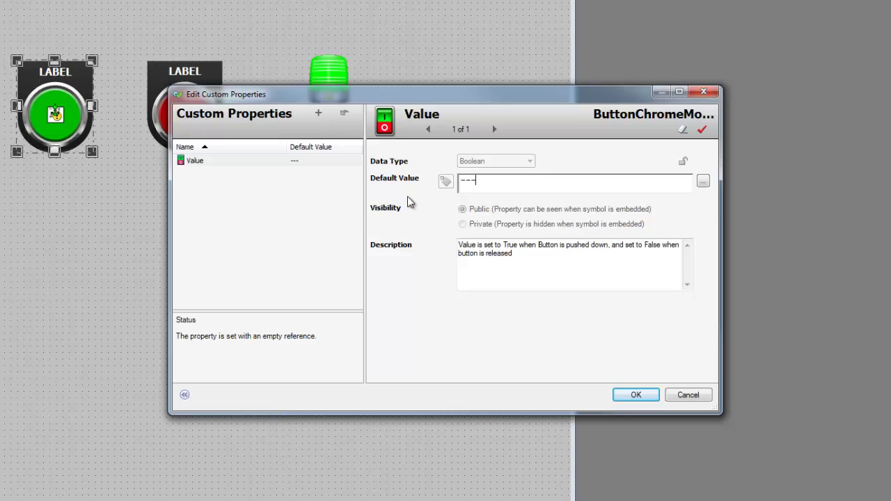
pyautogui.press('BackSpace')
pyautogui.press('BackSpace')
pyautogui.press('BackSpace')
pyautogui.write('S')
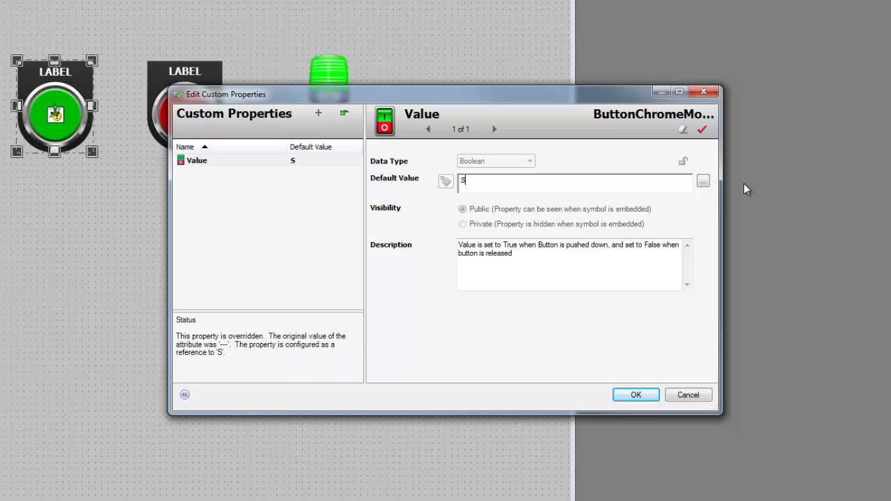
pyautogui.write('tart')
pyautogui.click(633, 394)
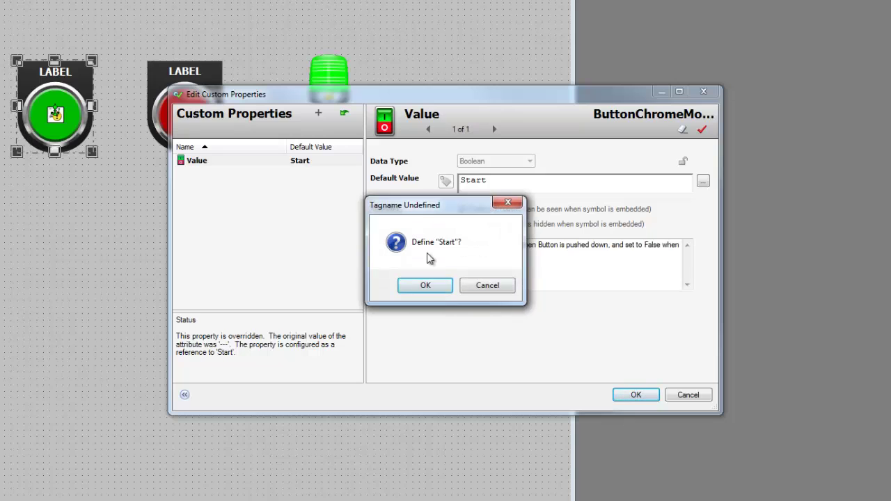
# - Define Start as a new I/O Discrete tag on access name OPC
pyautogui.click(427, 287)
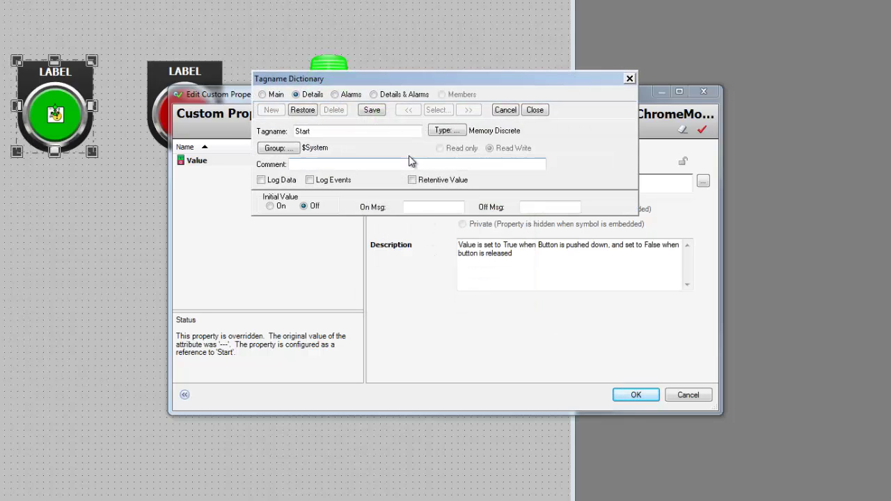
pyautogui.click(446, 131)
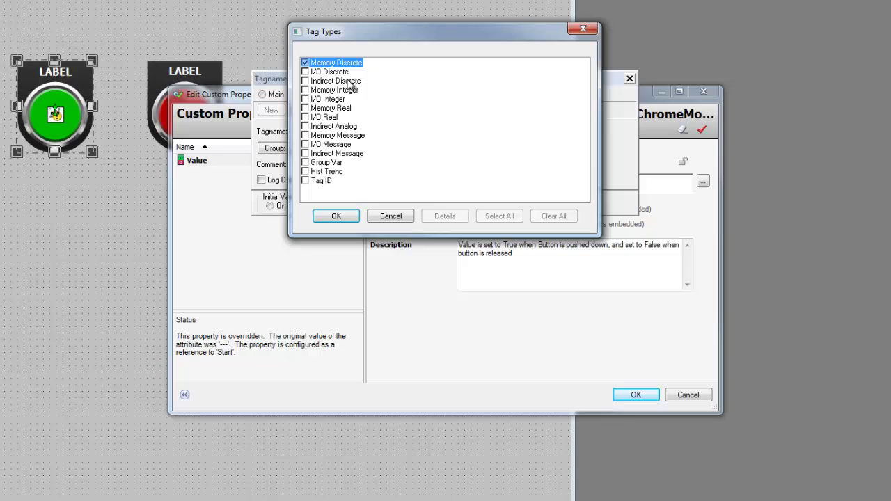
pyautogui.click(329, 72)
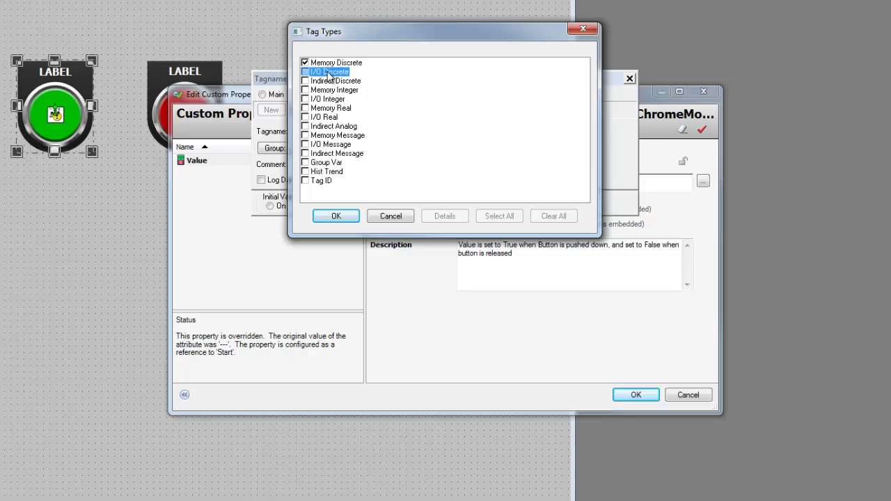
pyautogui.click(336, 216)
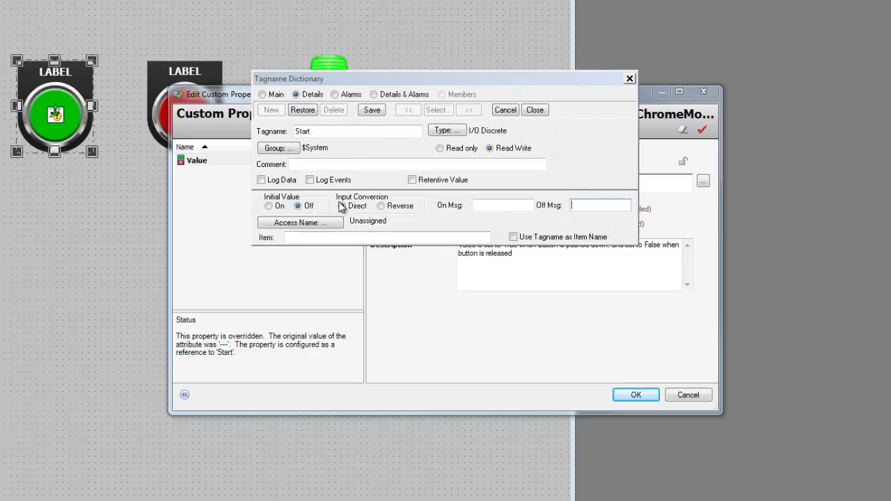
pyautogui.click(298, 223)
pyautogui.click(351, 225)
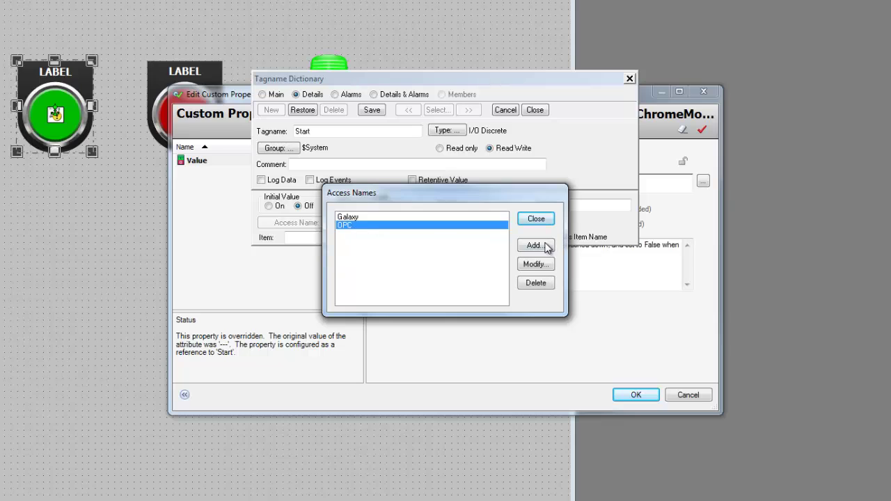
pyautogui.click(536, 218)
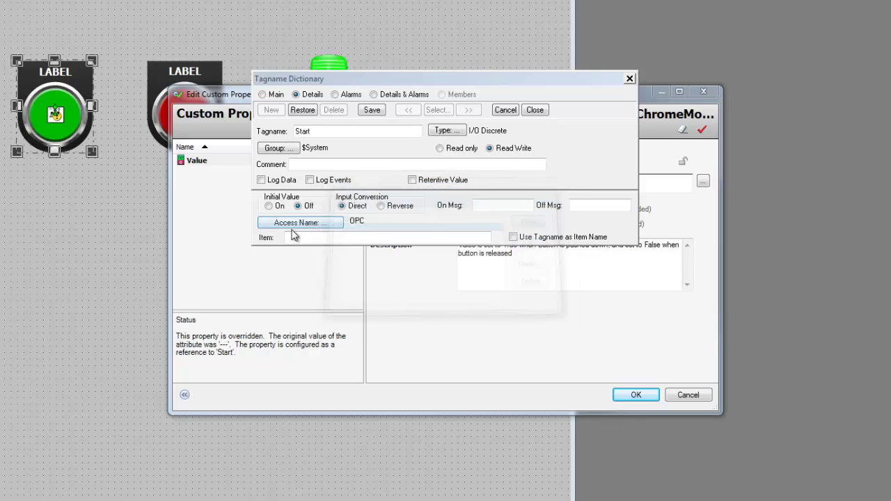
pyautogui.click(314, 238)
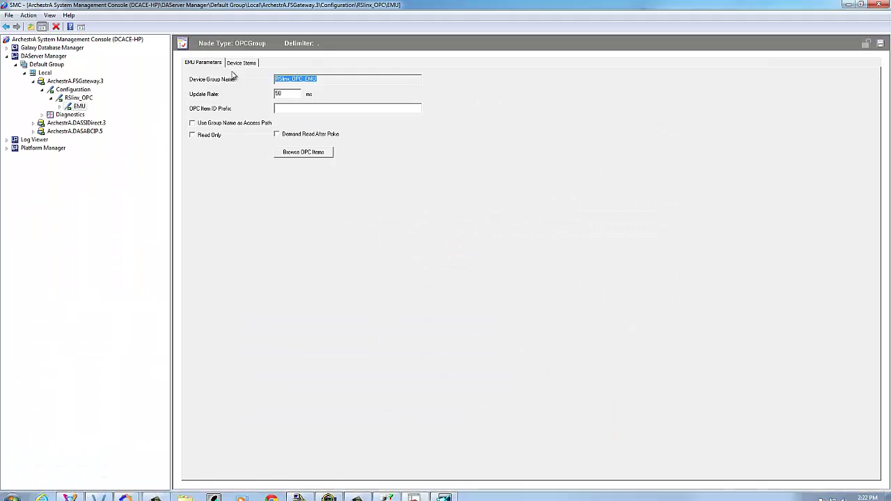
# - Check the Start item name in the EMU group's Device Items list, then return to WindowMaker
pyautogui.click(242, 63)
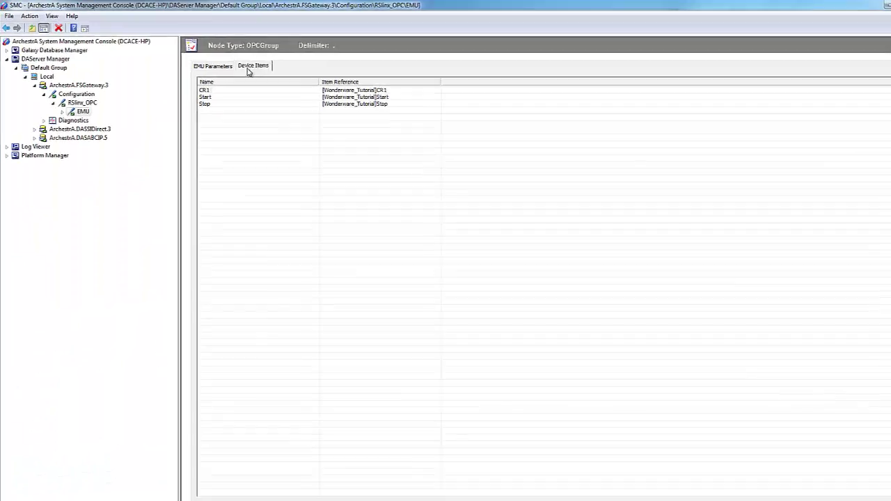
pyautogui.click(197, 93)
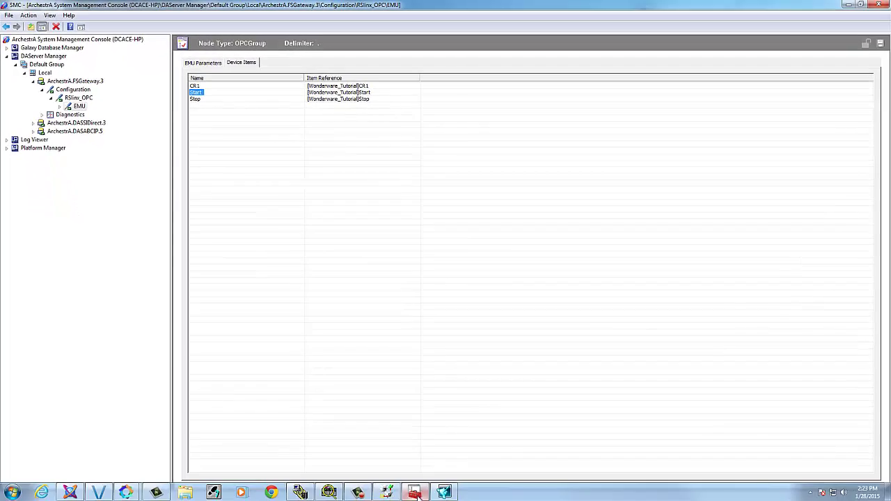
pyautogui.click(443, 492)
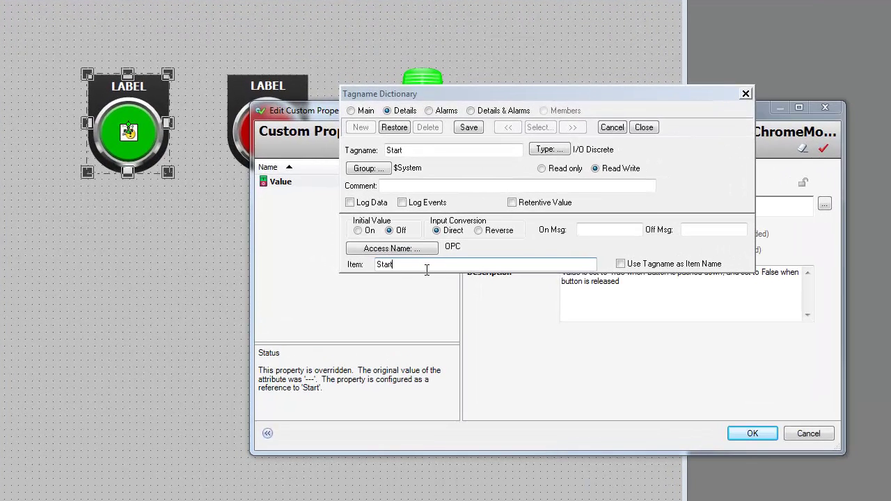
# - Save the Start tag, then set the red button's Value default to Stop
pyautogui.click(468, 128)
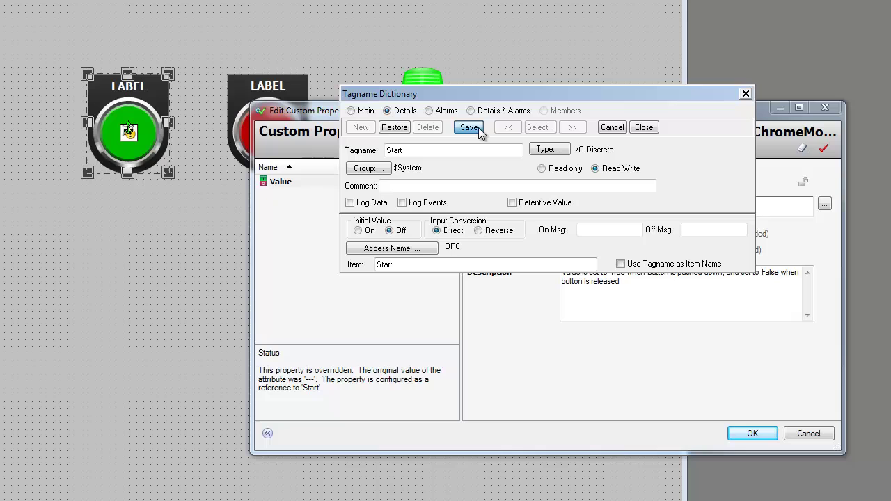
pyautogui.click(647, 128)
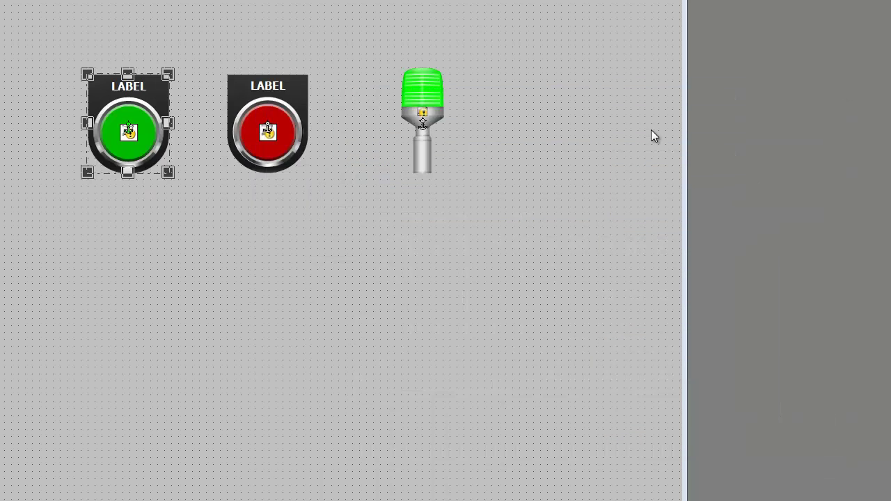
pyautogui.doubleClick(268, 132)
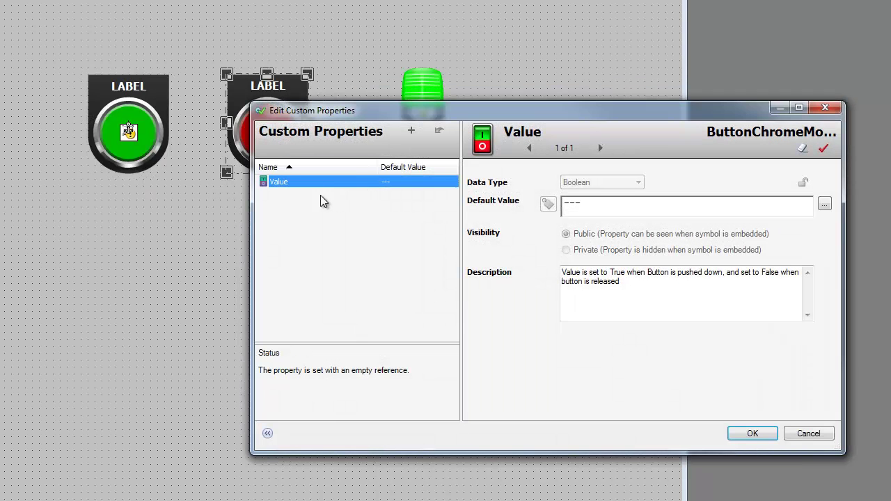
pyautogui.click(591, 209)
pyautogui.press('BackSpace')
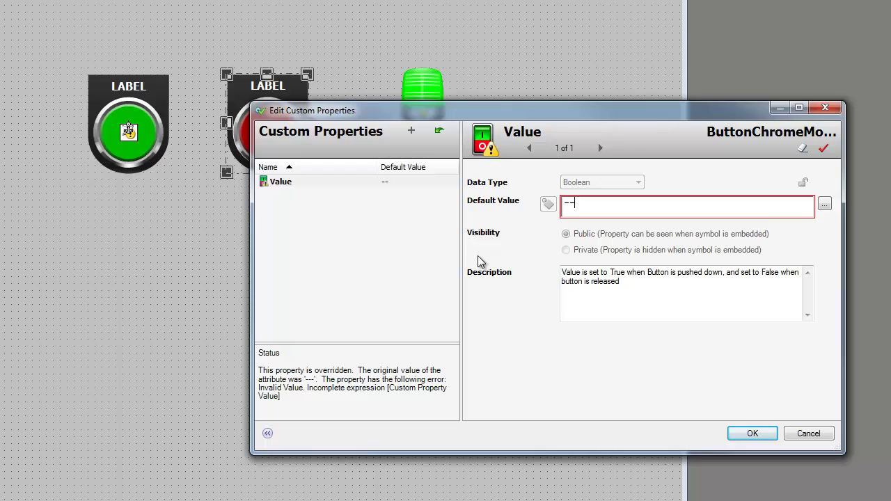
pyautogui.write('Stop')
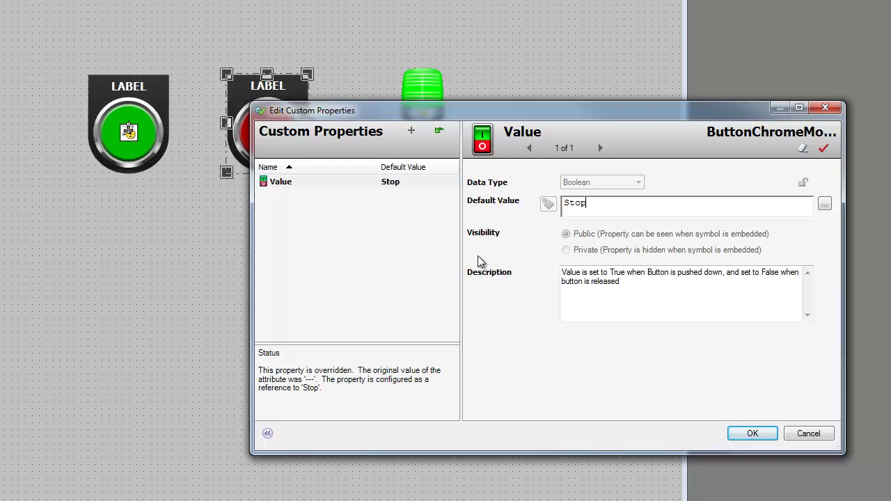
pyautogui.click(752, 434)
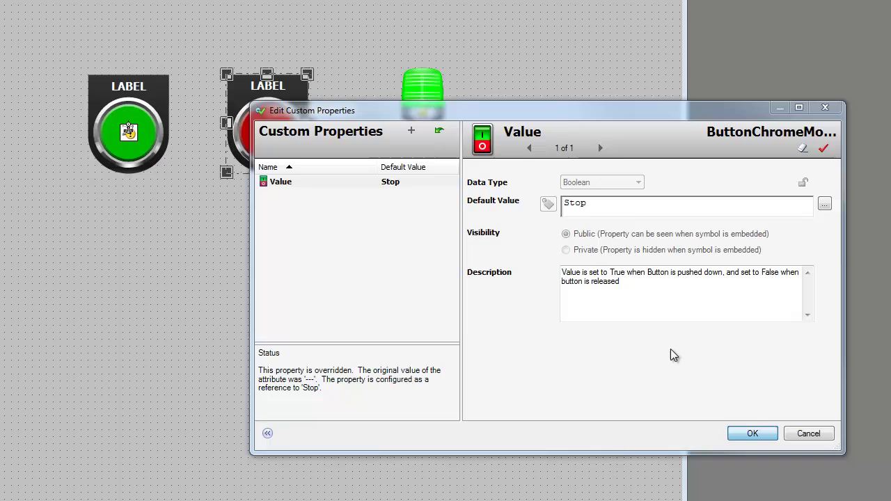
# - Define Stop as a new I/O Discrete tag with item Stop and save it
pyautogui.click(548, 324)
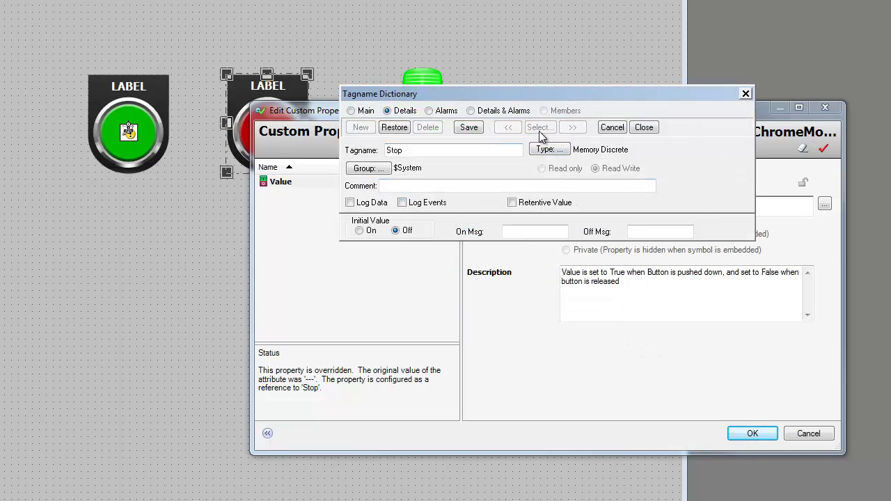
pyautogui.click(547, 149)
pyautogui.click(430, 87)
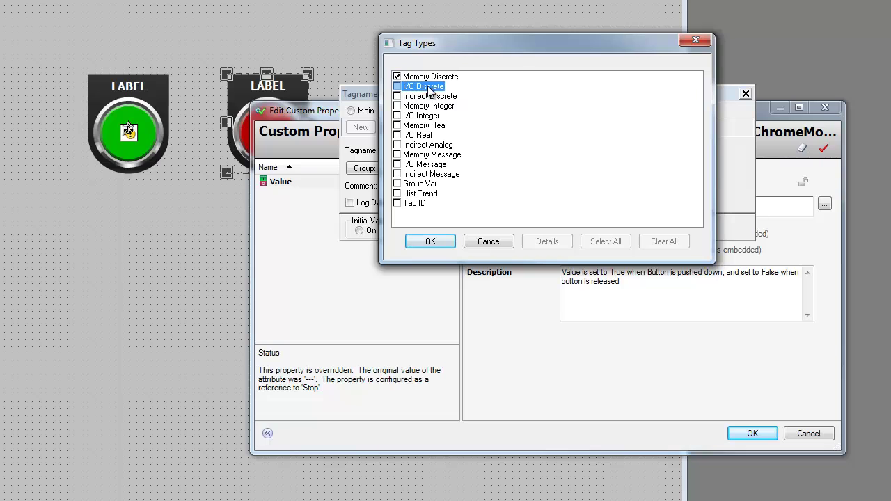
pyautogui.click(431, 241)
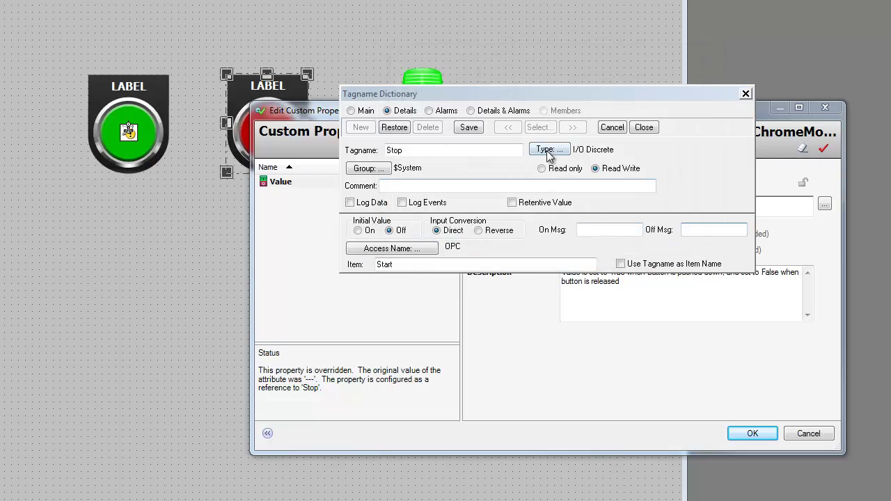
pyautogui.click(397, 265)
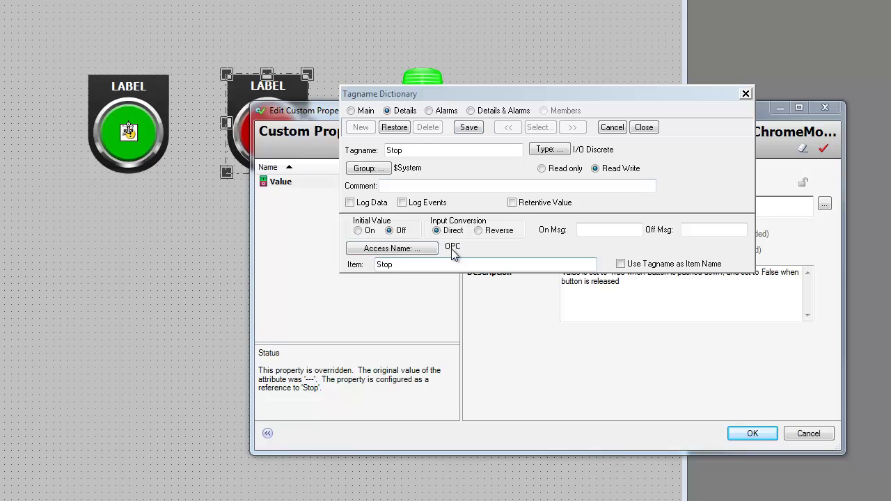
pyautogui.click(468, 127)
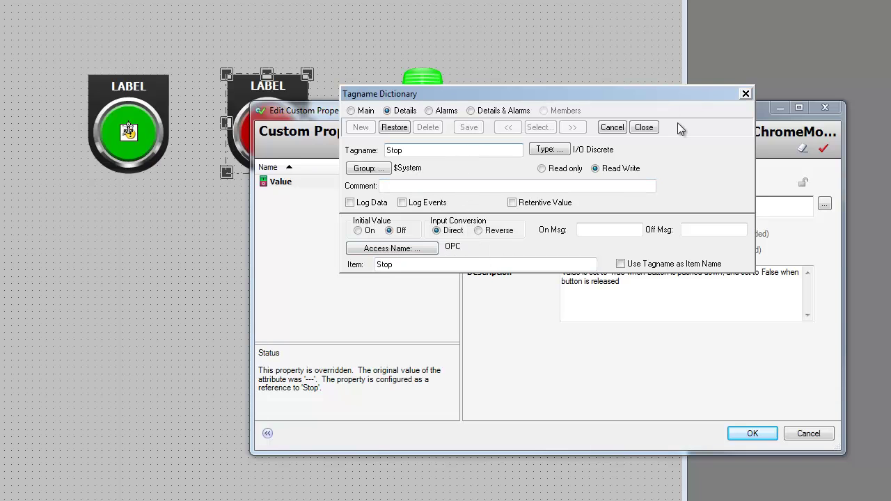
pyautogui.click(644, 127)
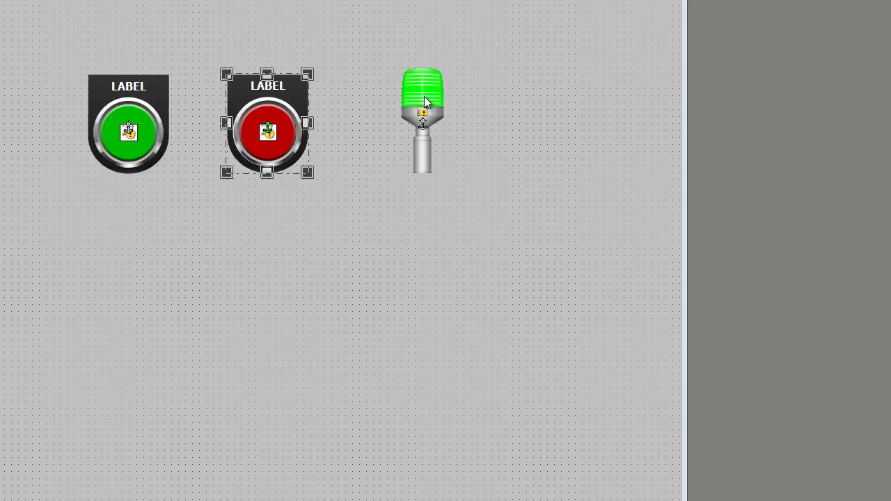
# - Set the stack light's Value default to CR1
pyautogui.click(426, 101)
pyautogui.doubleClick(426, 101)
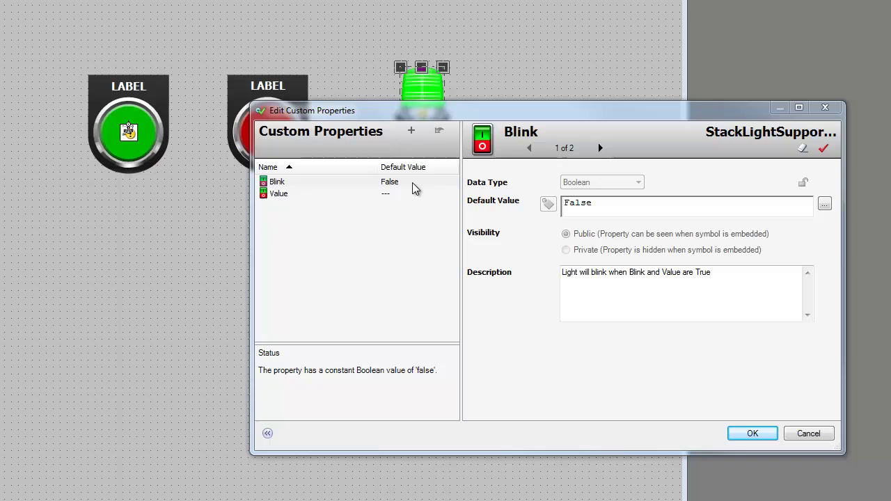
pyautogui.click(293, 184)
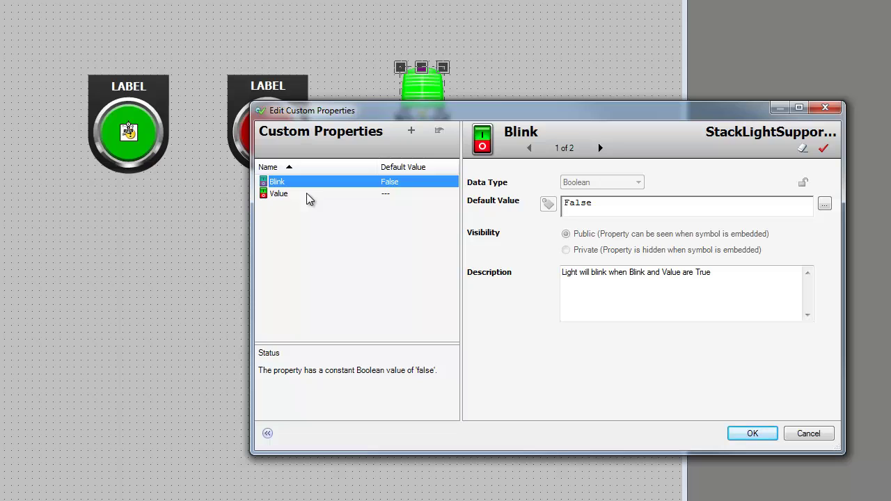
pyautogui.click(306, 193)
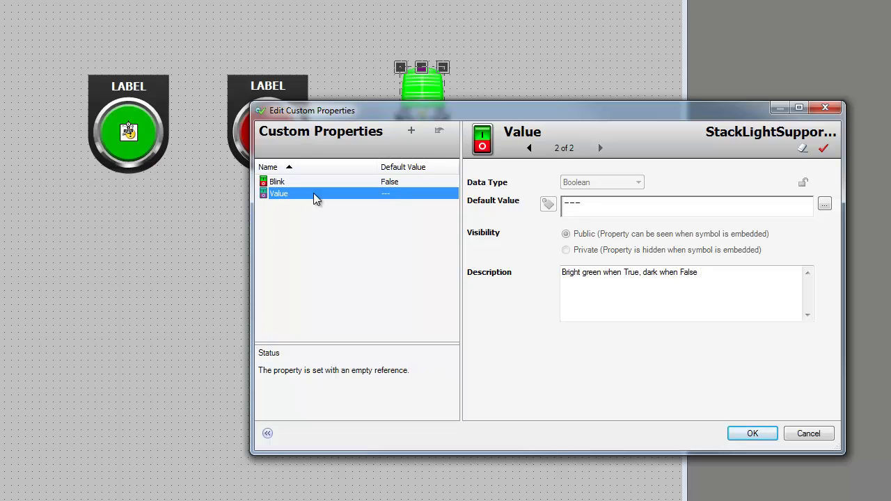
pyautogui.click(596, 206)
pyautogui.press('BackSpace')
pyautogui.press('BackSpace')
pyautogui.press('BackSpace')
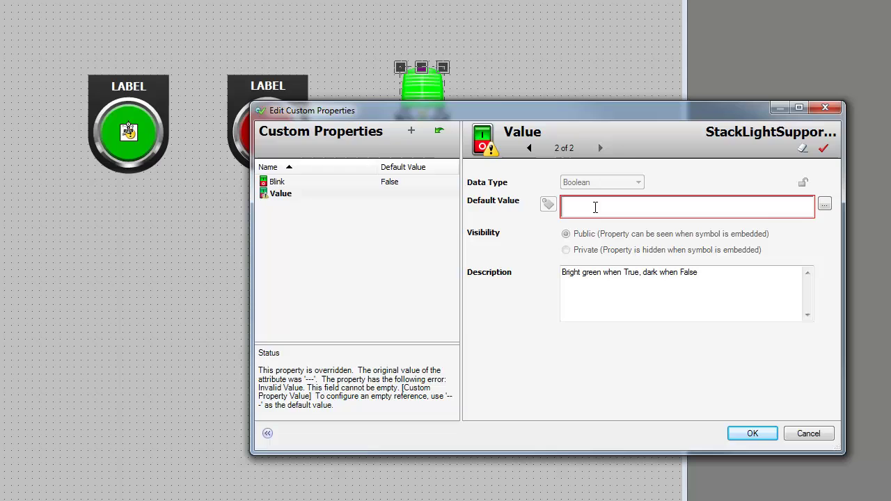
pyautogui.write('CR1')
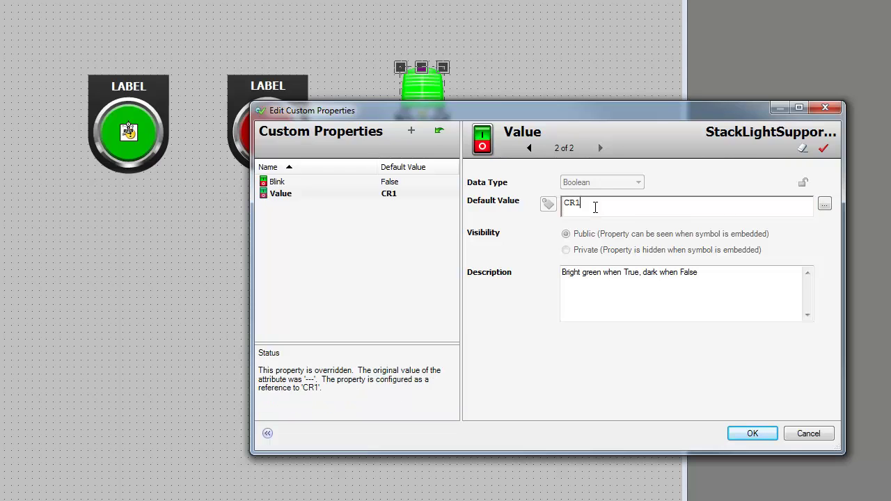
pyautogui.click(765, 432)
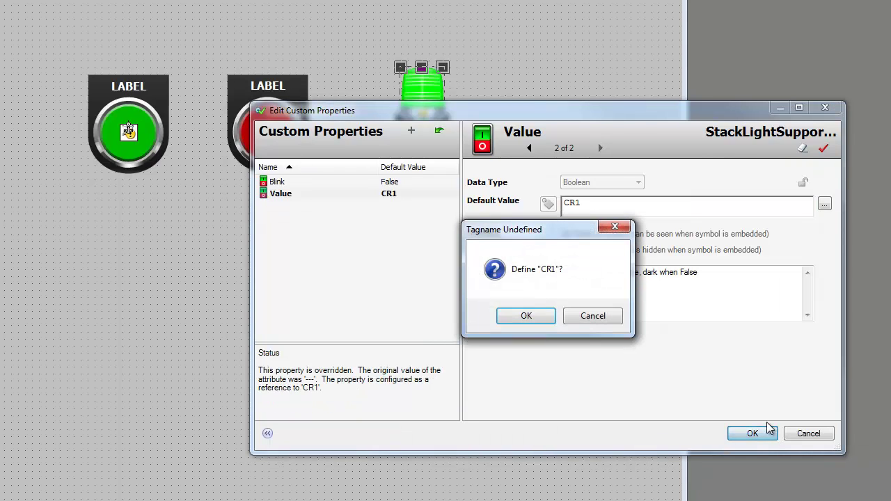
# - Define CR1 as a new I/O Discrete tag with item CR1 and save it
pyautogui.click(536, 320)
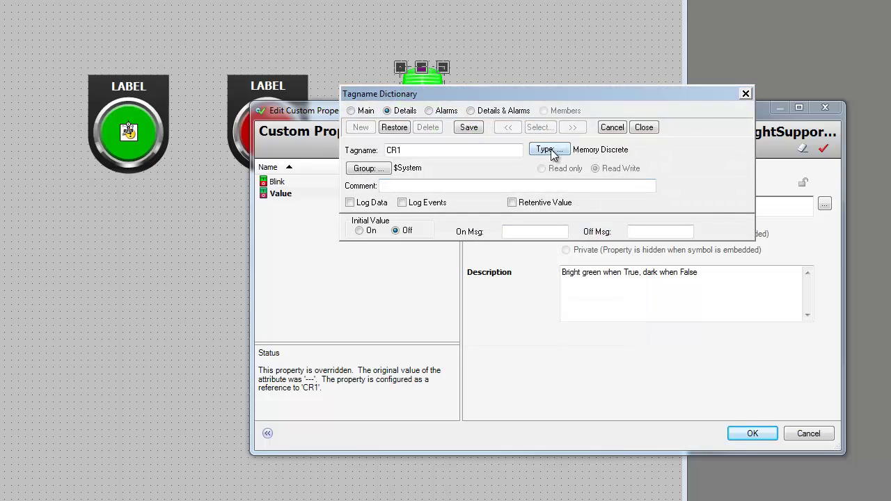
pyautogui.click(549, 150)
pyautogui.click(425, 87)
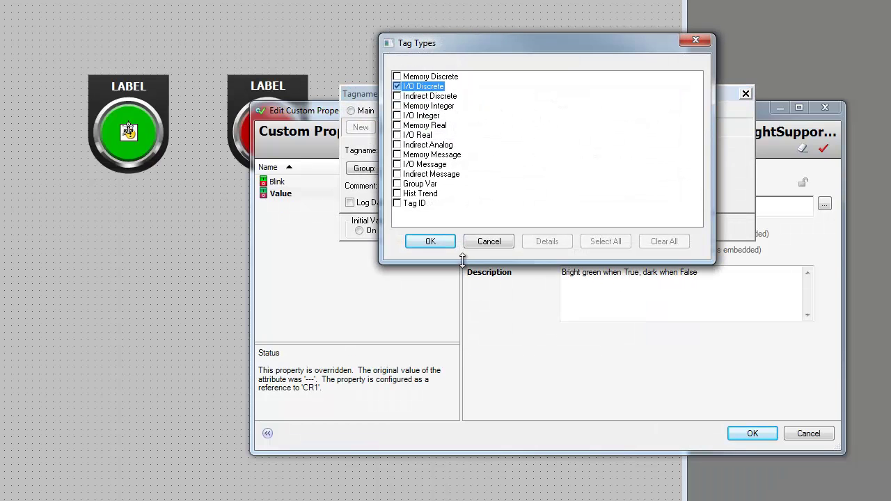
pyautogui.click(444, 241)
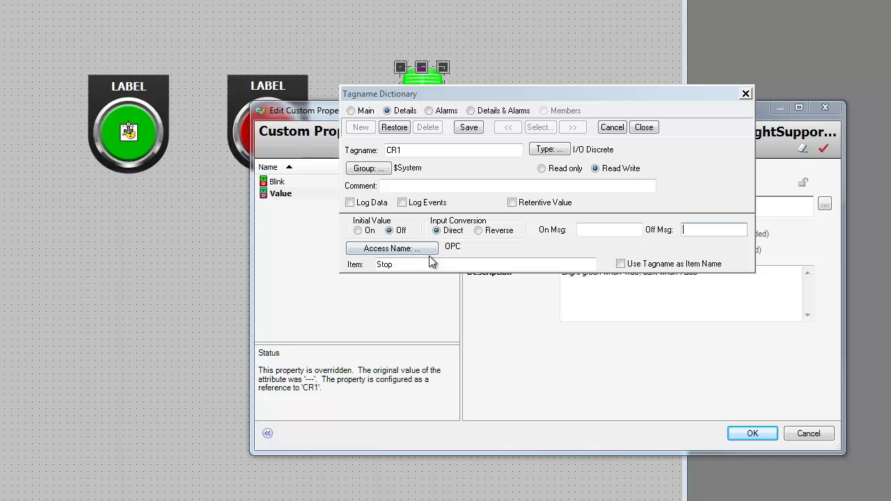
pyautogui.doubleClick(422, 263)
pyautogui.write('CR')
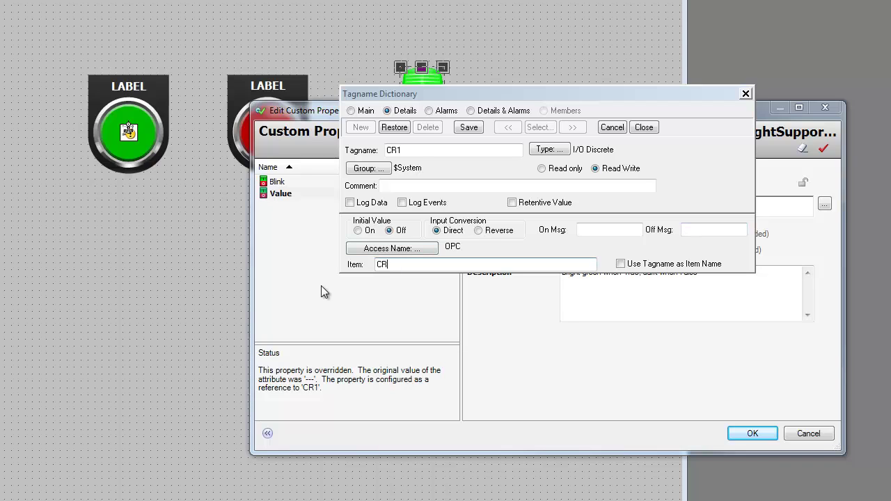
pyautogui.write('1')
pyautogui.click(468, 127)
pyautogui.click(468, 128)
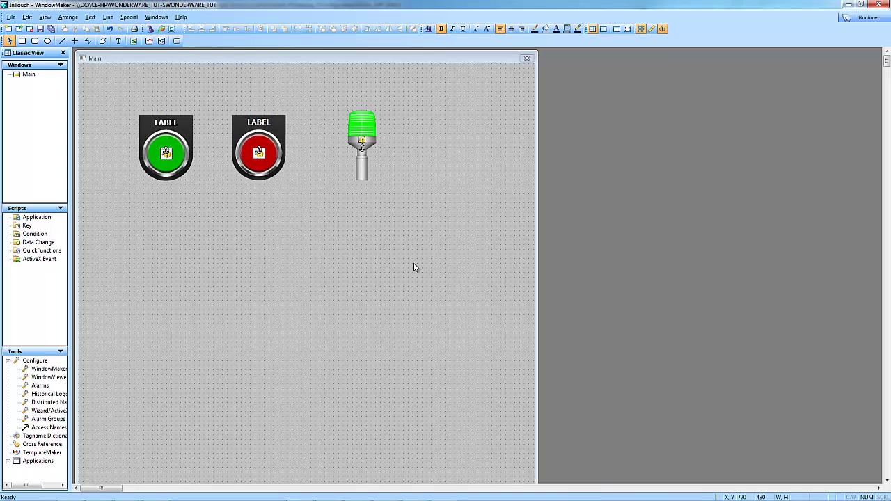
# - Launch the Main window in WindowViewer runtime and switch to RSLogix 5000
pyautogui.click(852, 21)
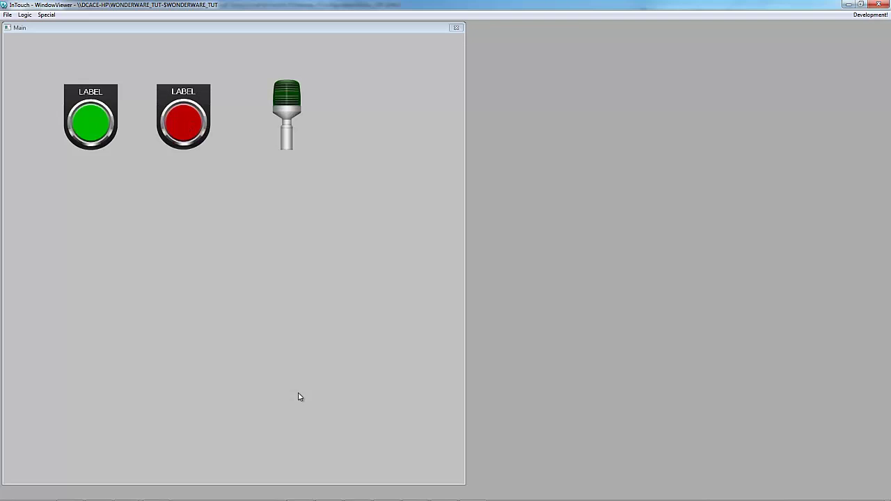
pyautogui.moveTo(353, 496)
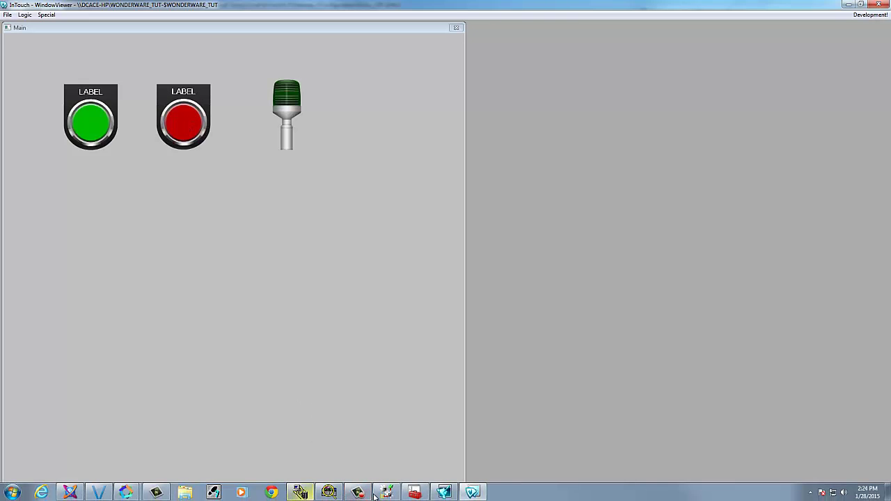
pyautogui.click(386, 493)
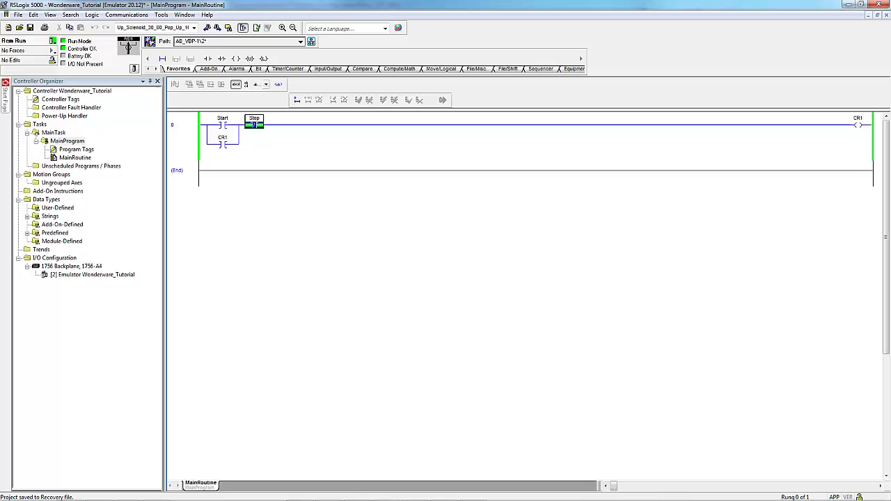
# - Restore and narrow the RSLogix ladder window, arranging it beside the InTouch runtime window
pyautogui.click(861, 5)
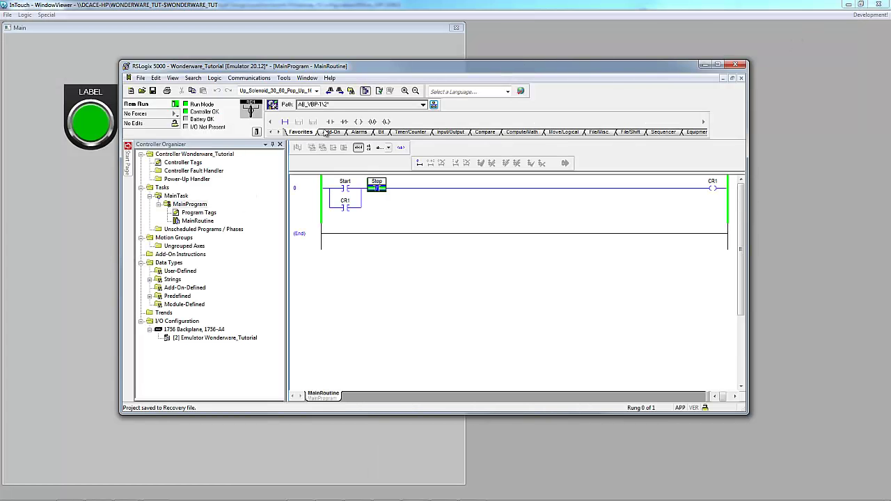
pyautogui.click(365, 92)
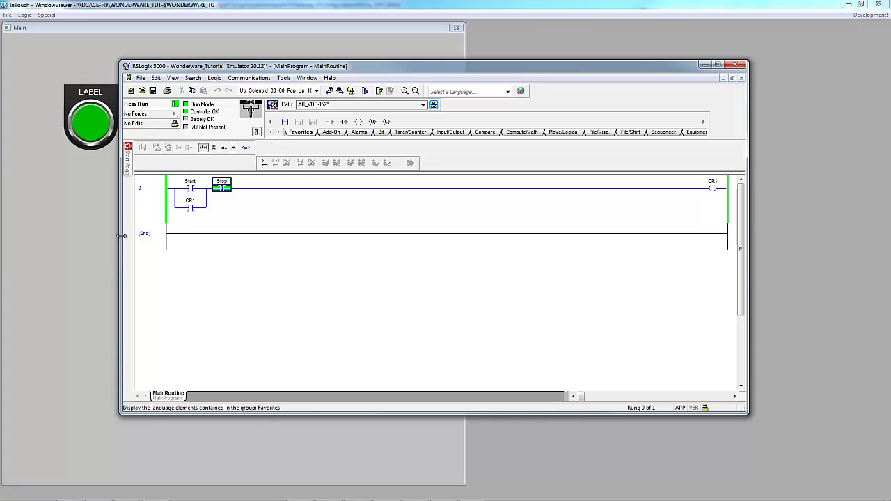
pyautogui.moveTo(121, 229); pyautogui.dragTo(567, 230)
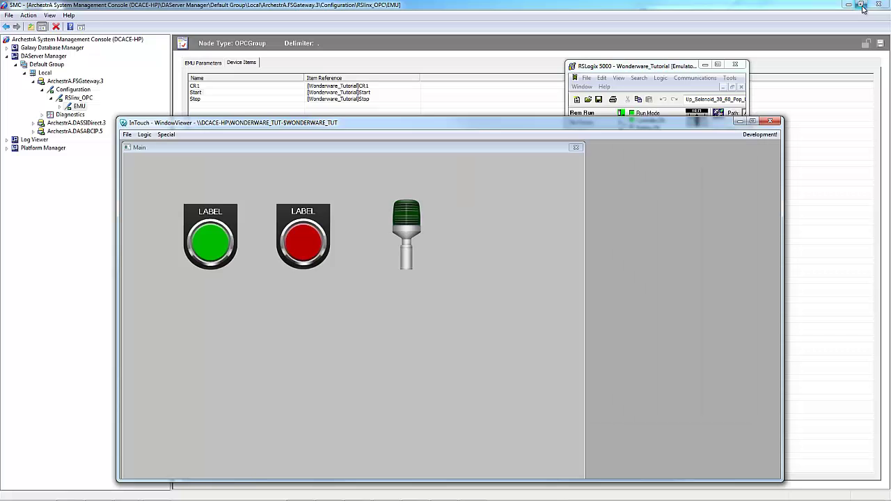
pyautogui.click(861, 4)
pyautogui.moveTo(639, 61); pyautogui.dragTo(736, 100)
pyautogui.click(569, 130)
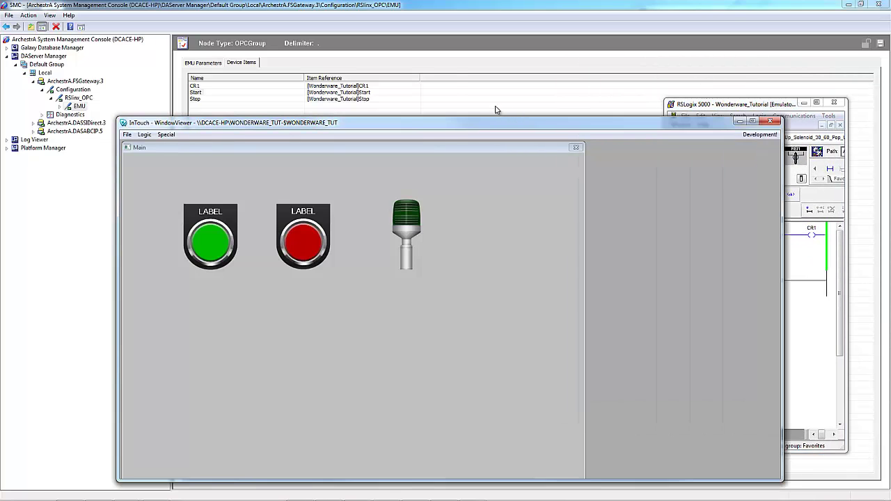
pyautogui.moveTo(499, 121); pyautogui.dragTo(430, 92)
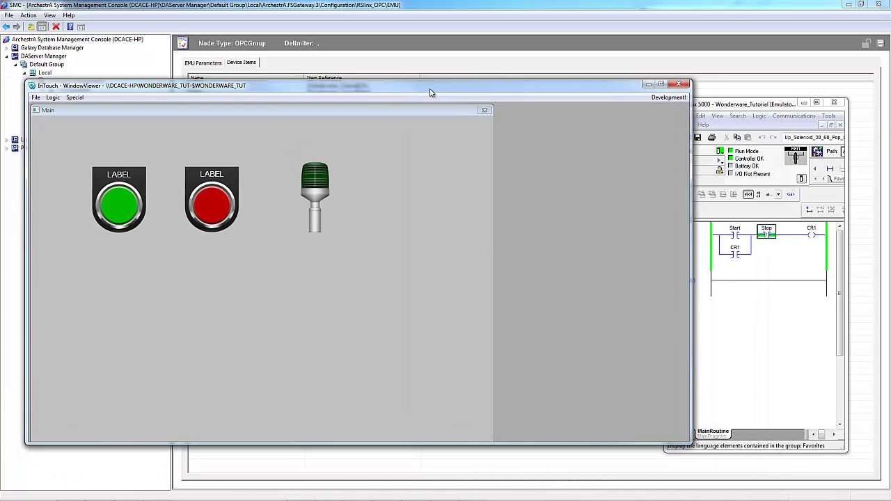
pyautogui.click(378, 258)
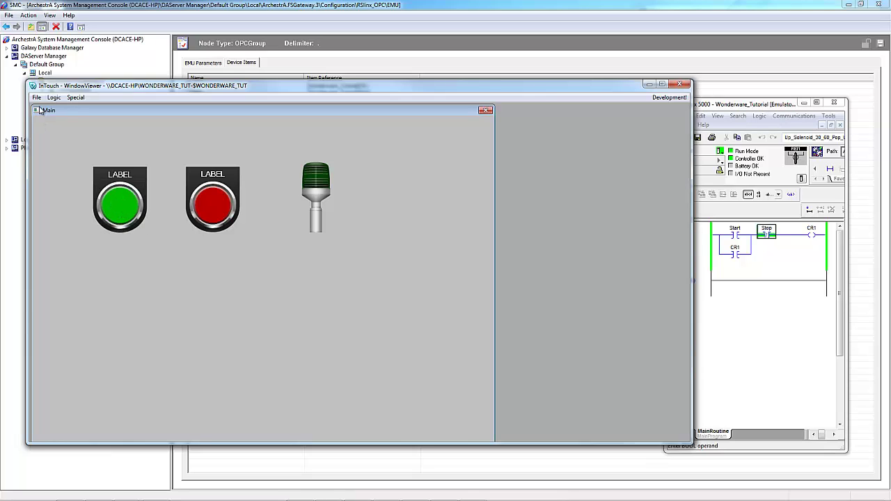
# - Back in development, substitute the green button's LABEL string with Start
pyautogui.click(672, 97)
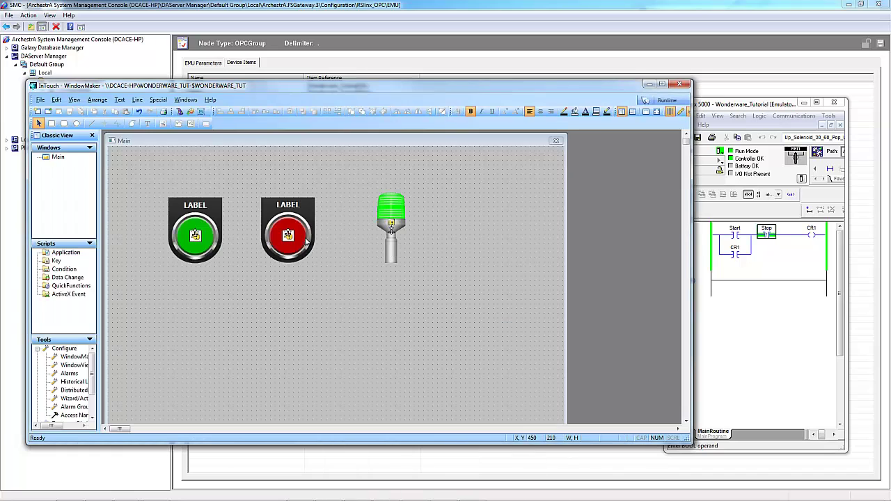
pyautogui.rightClick(194, 232)
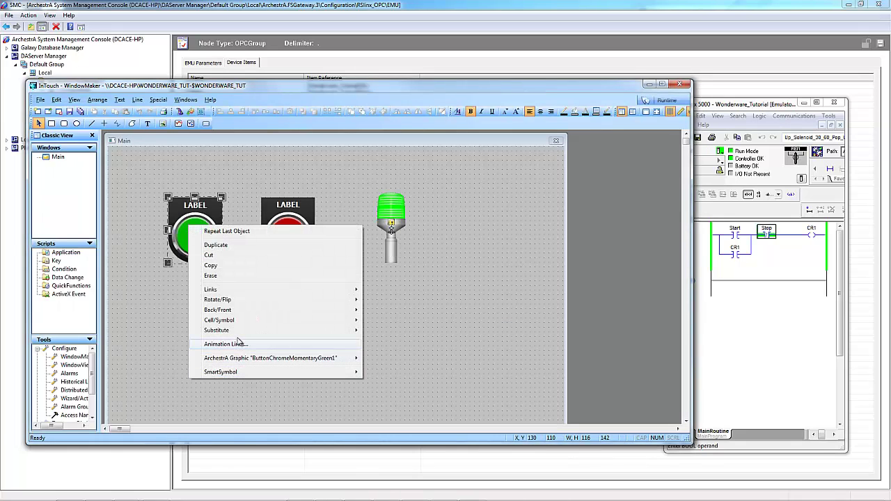
pyautogui.moveTo(241, 333)
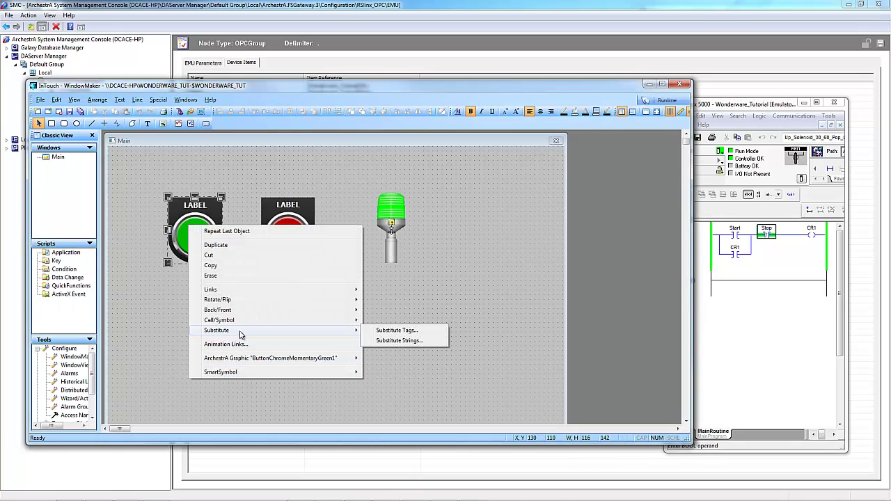
pyautogui.click(400, 341)
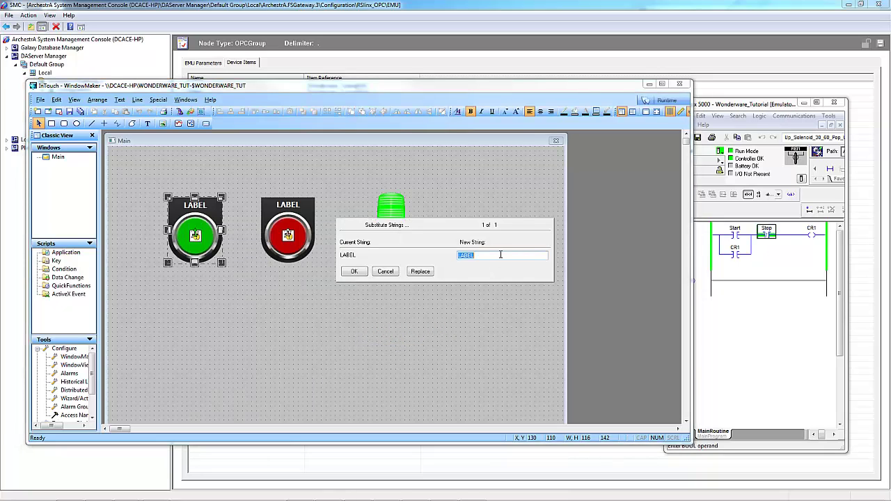
pyautogui.write('Start')
pyautogui.click(354, 271)
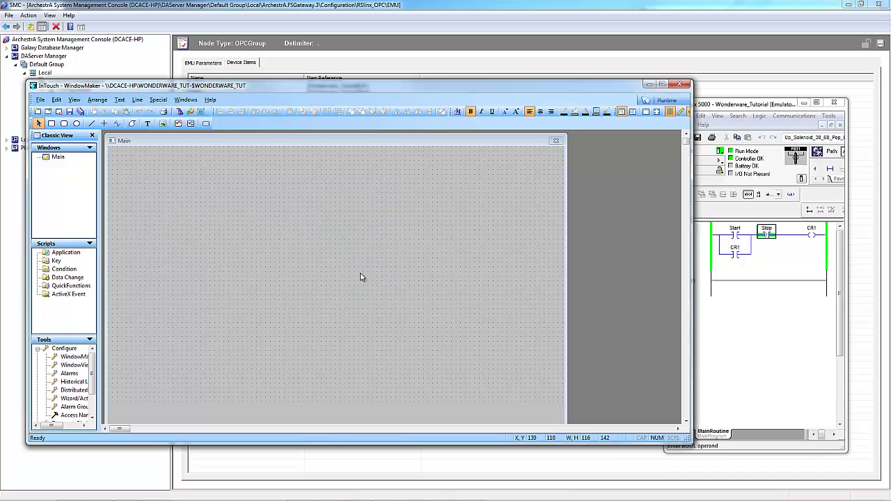
# - Substitute the red button's LABEL string with Stop
pyautogui.rightClick(286, 233)
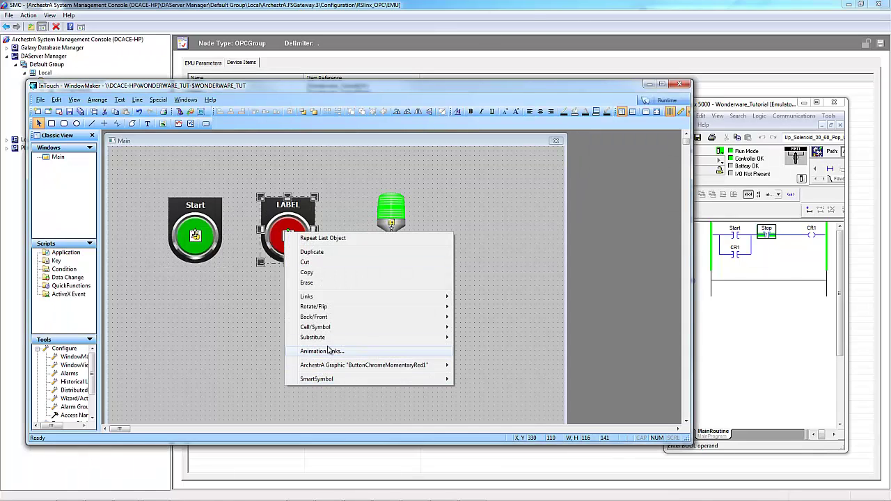
pyautogui.moveTo(331, 338)
pyautogui.click(516, 353)
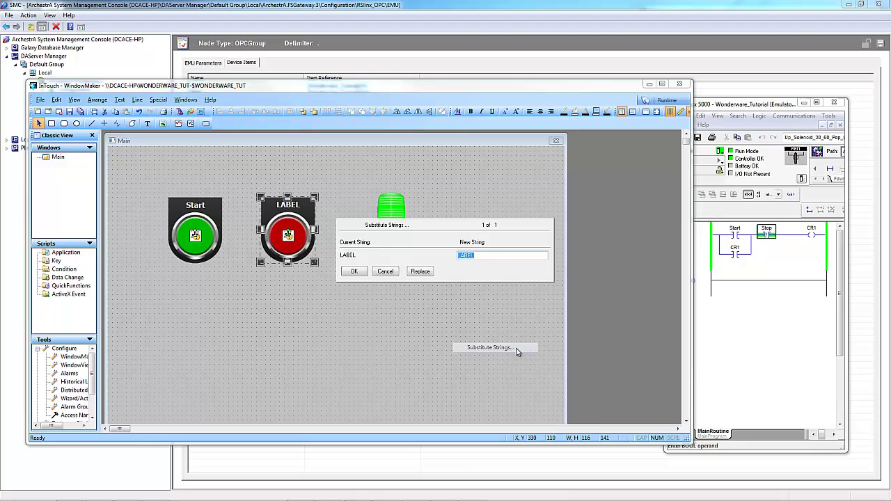
pyautogui.write('S')
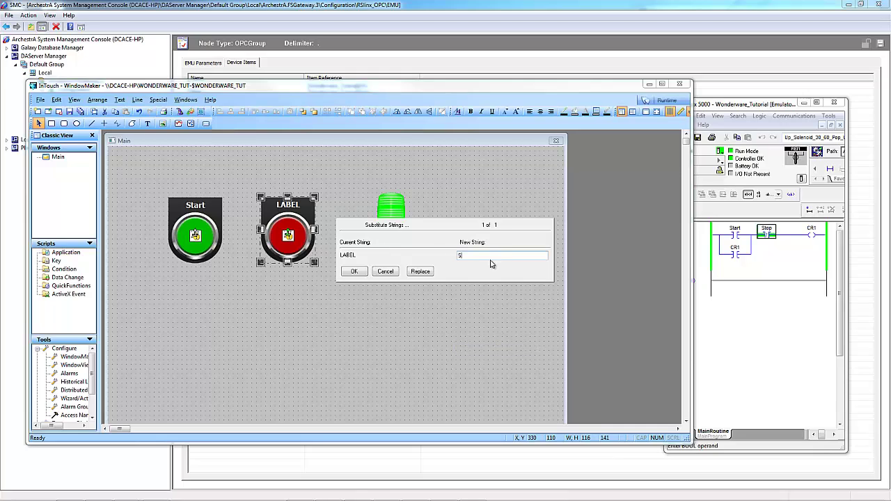
pyautogui.write('top')
pyautogui.click(363, 273)
pyautogui.click(342, 310)
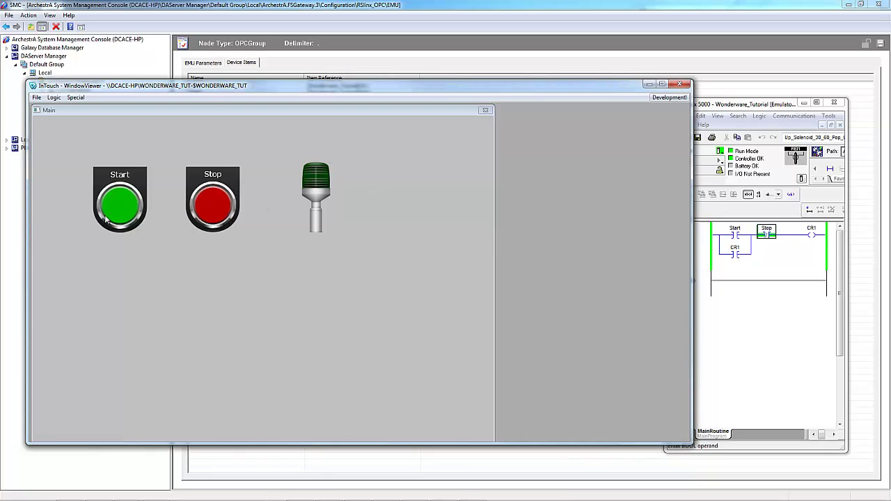
# - Press Start to light the stack light green, then Stop to turn it off
pyautogui.click(106, 219)
pyautogui.click(121, 202)
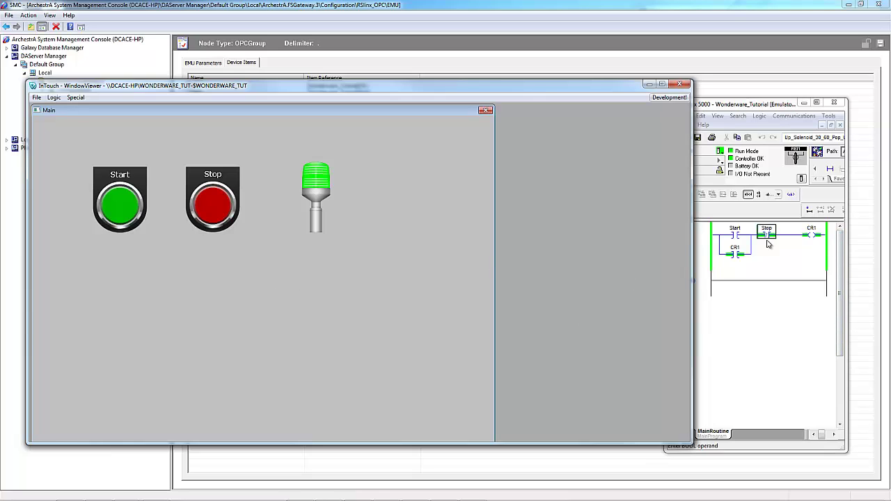
pyautogui.click(216, 202)
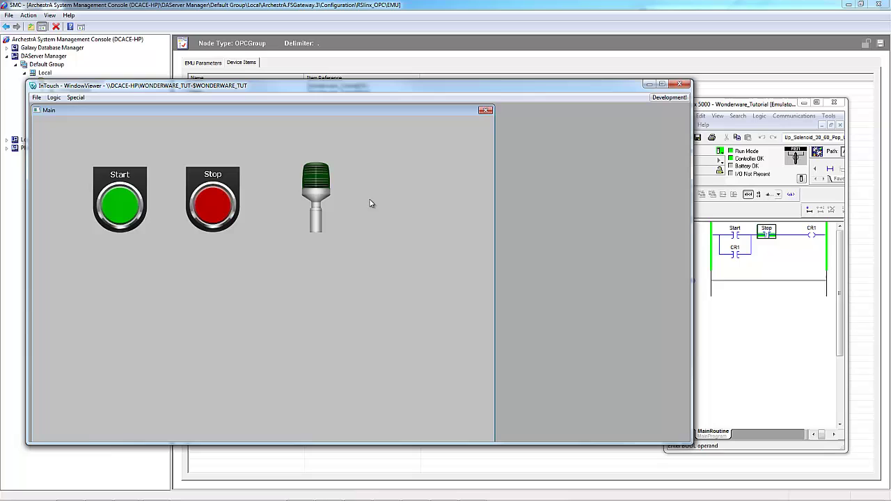
pyautogui.click(211, 192)
pyautogui.click(201, 219)
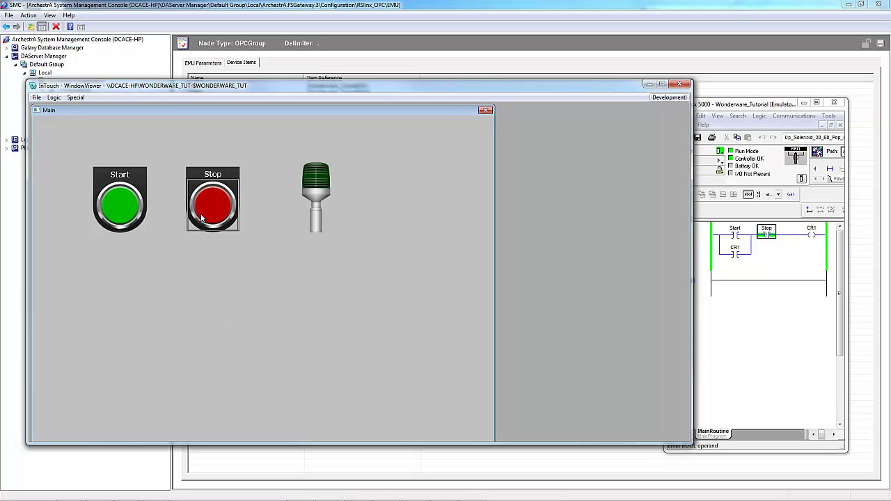